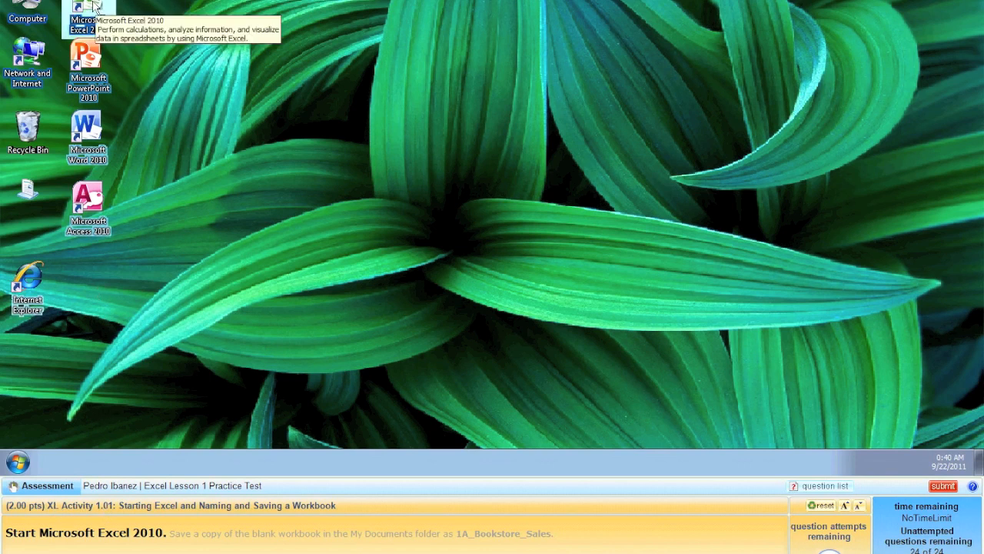
# Locate Microsoft Excel 2010 in the Microsoft Office group of the installed programs
pyautogui.click(19, 462)
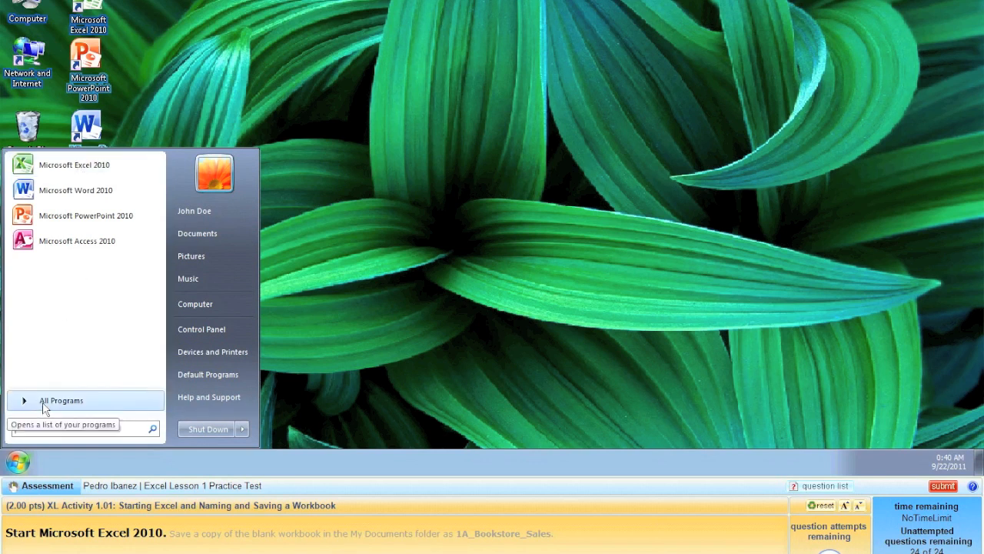
pyautogui.click(44, 403)
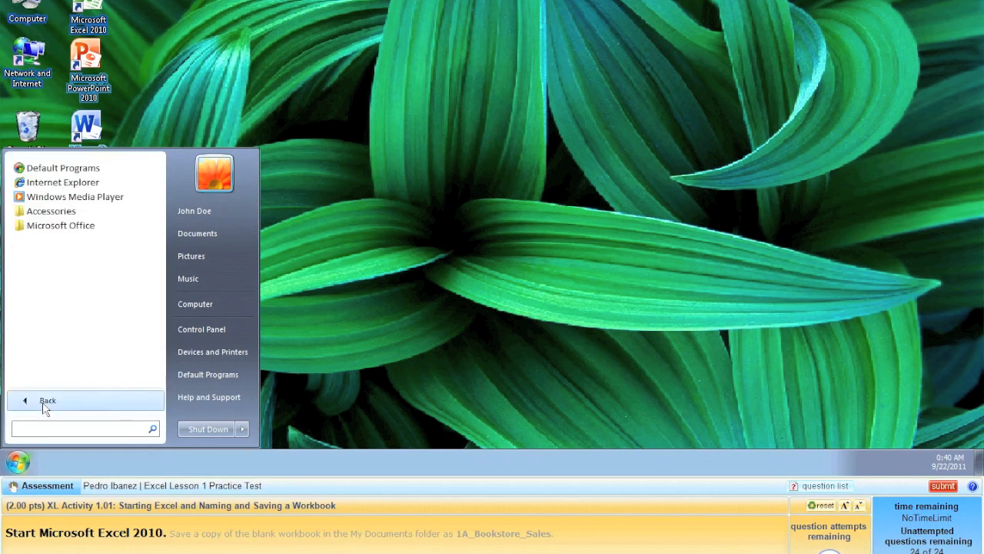
pyautogui.click(57, 227)
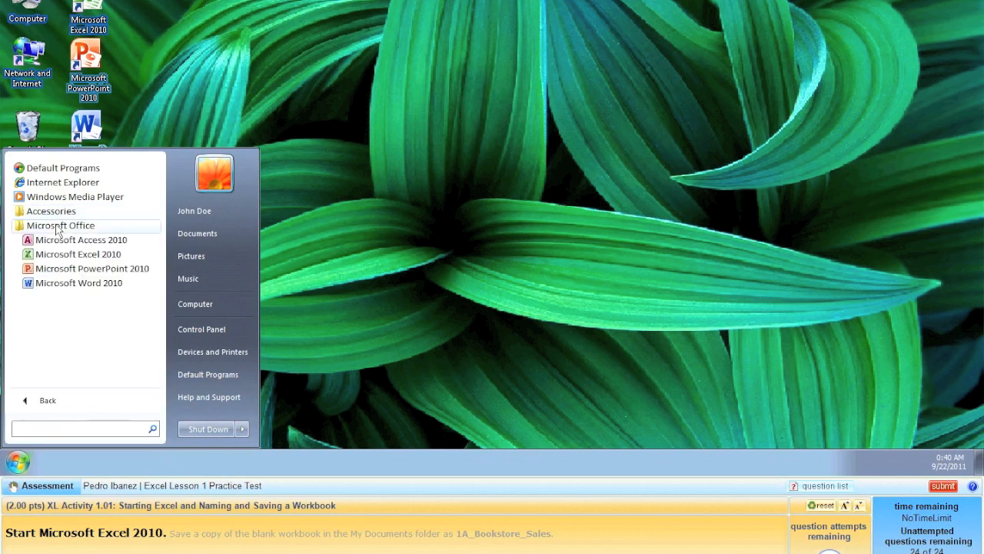
pyautogui.click(62, 254)
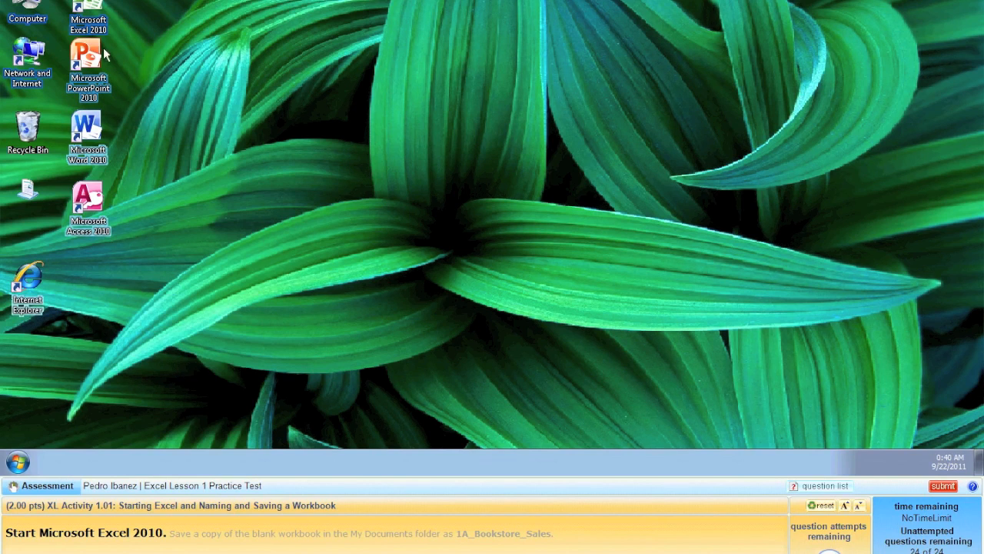
# Check the Mac's trackpad tap and secondary-click options in System Preferences, and return to the practice test desktop
pyautogui.rightClick(90, 5)
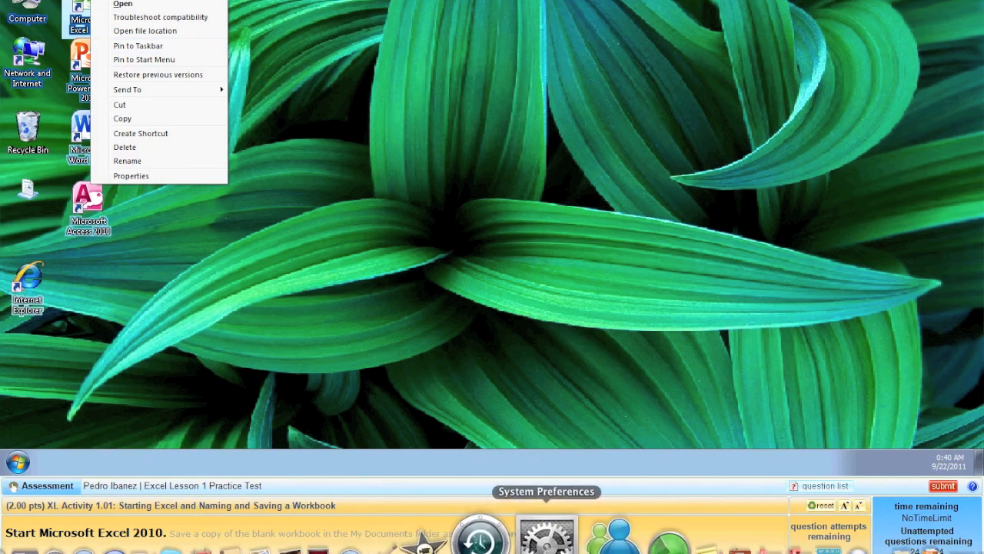
pyautogui.click(549, 545)
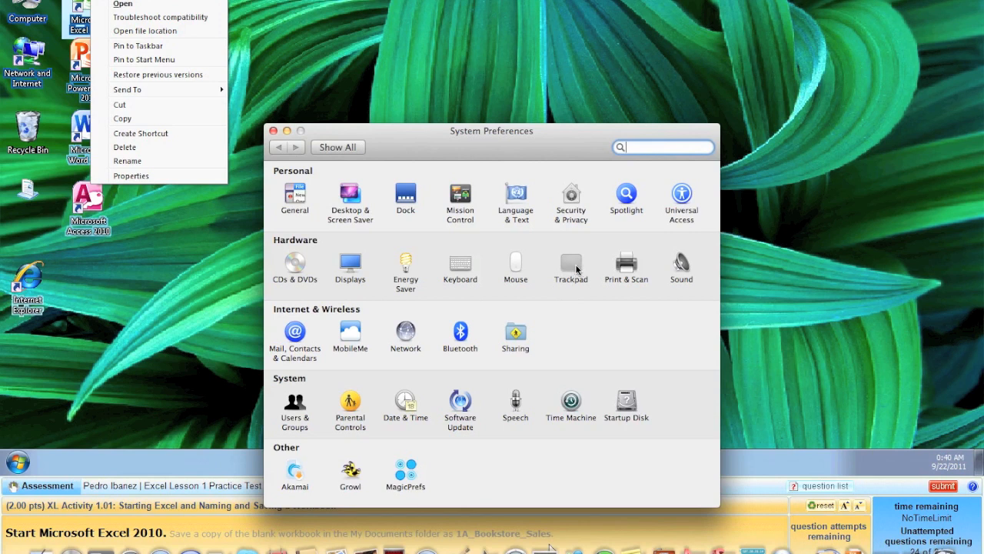
pyautogui.click(571, 265)
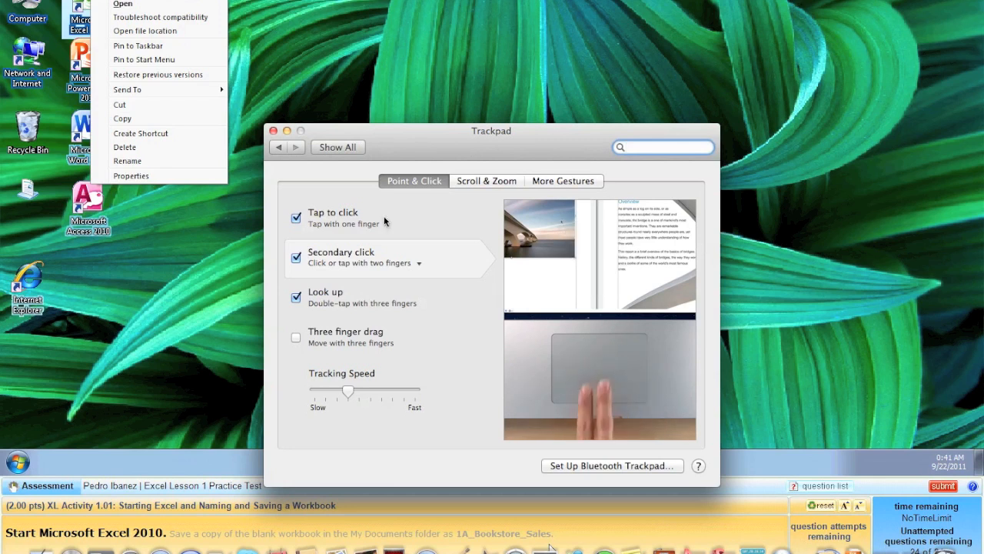
pyautogui.click(273, 131)
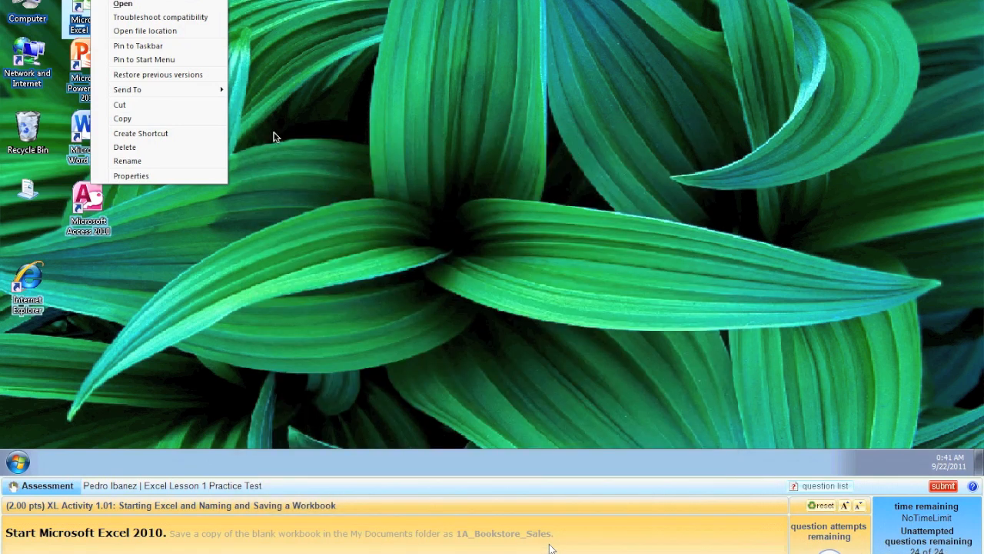
pyautogui.click(273, 137)
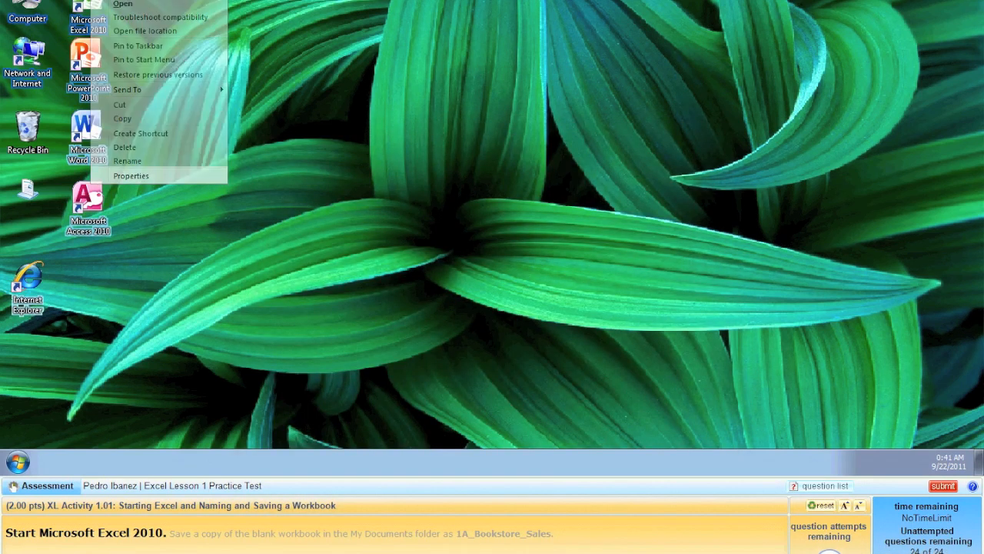
# Start Microsoft Excel 2010 and save the blank workbook in the My Documents folder as 1A_Bookstore_Sales.xlsx
pyautogui.rightClick(89, 17)
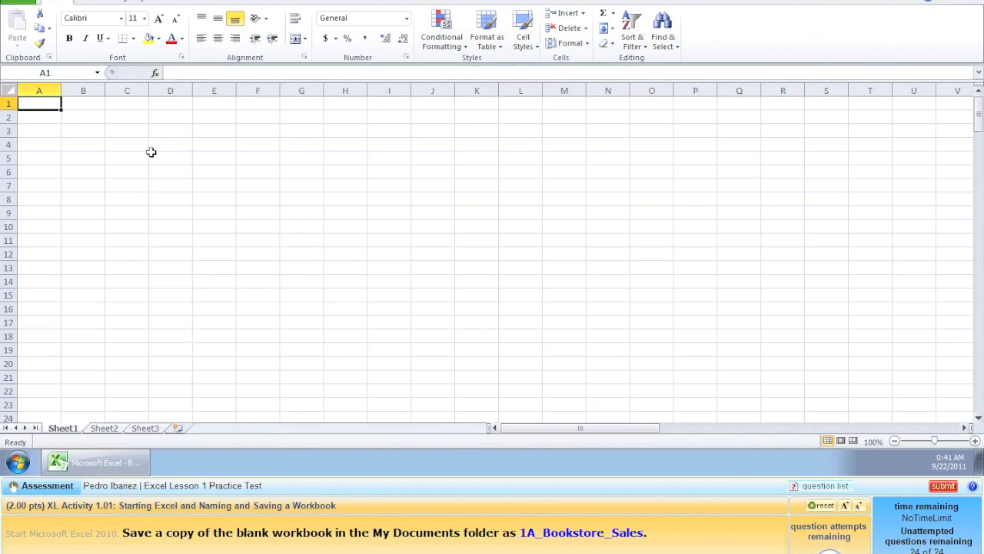
pyautogui.click(22, 5)
pyautogui.click(31, 20)
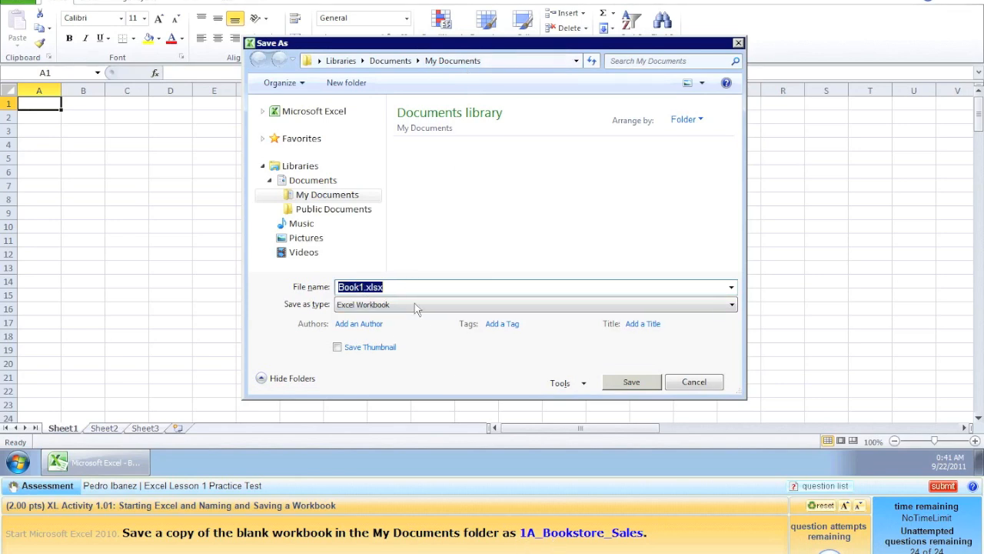
pyautogui.click(364, 286)
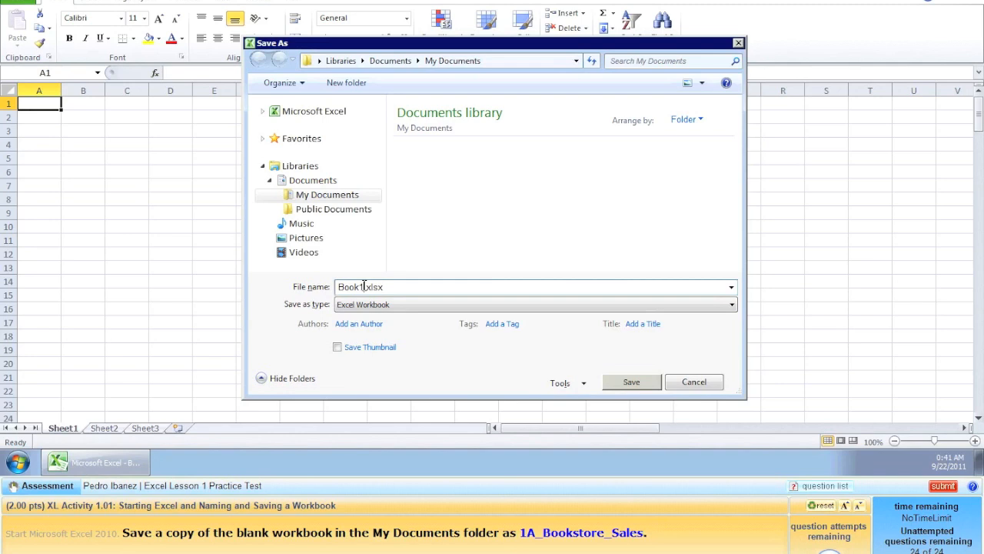
pyautogui.doubleClick(336, 287)
pyautogui.press('BackSpace')
pyautogui.write('1A_Bookstore_Sales')
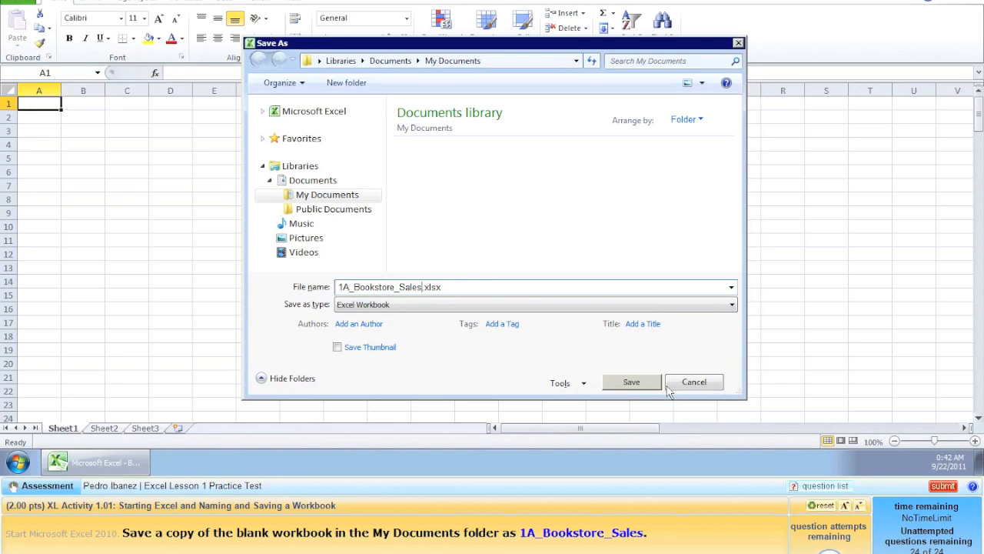
pyautogui.click(631, 382)
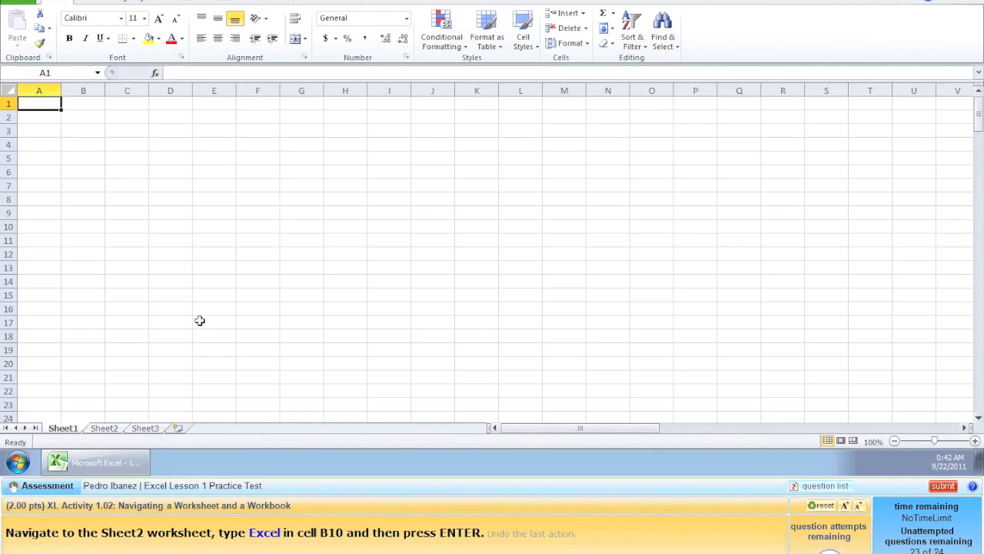
# Enter the text Excel in cell B10 of the Sheet2 worksheet
pyautogui.click(106, 429)
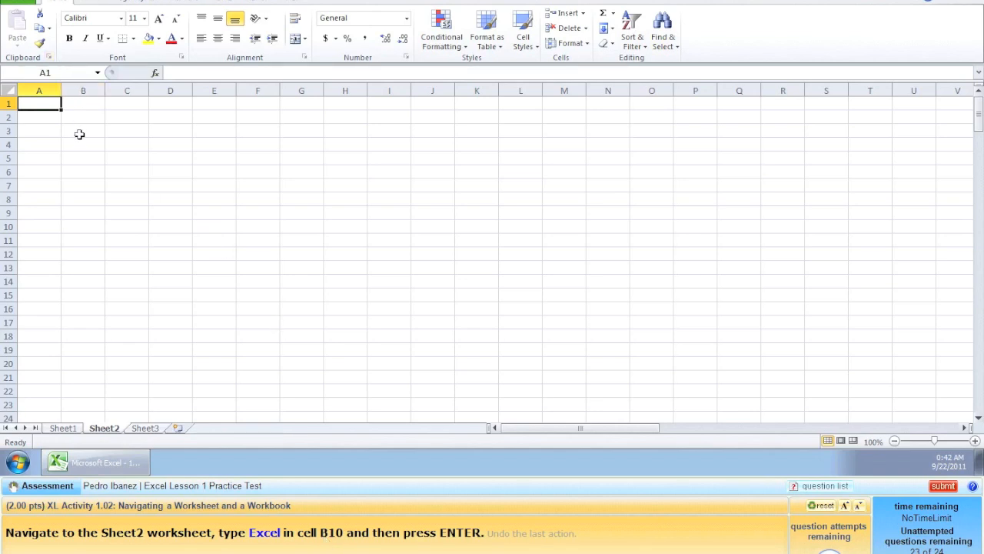
pyautogui.click(78, 229)
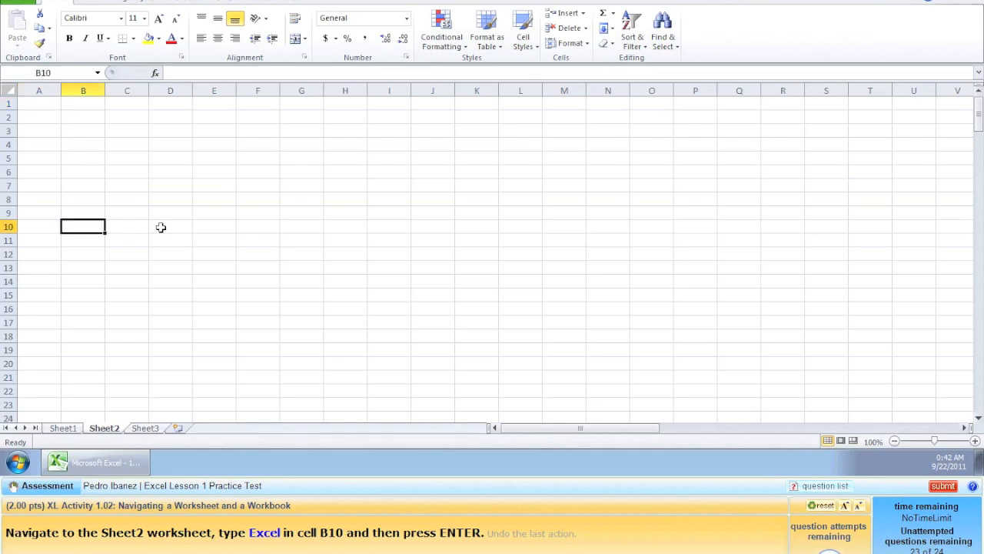
pyautogui.write('Excel')
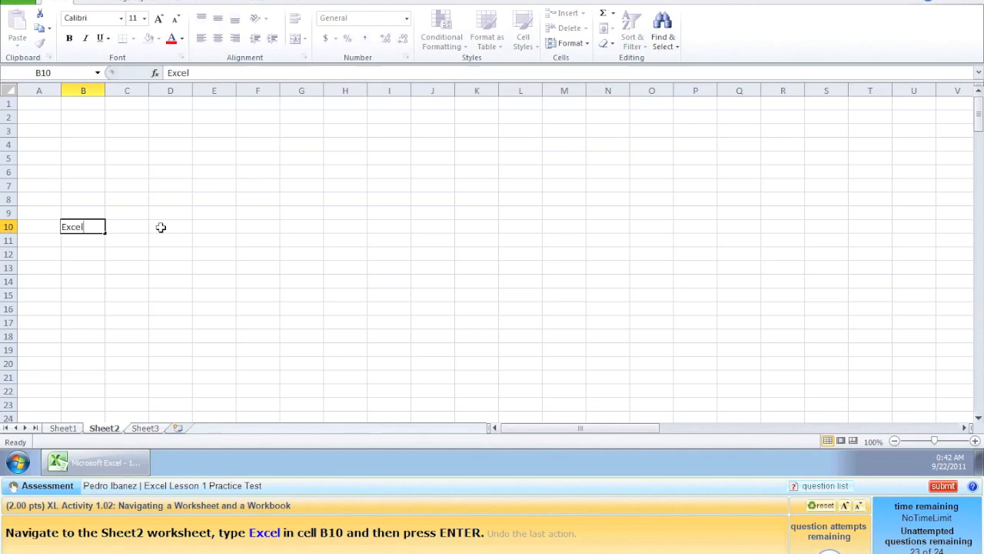
pyautogui.press('Return')
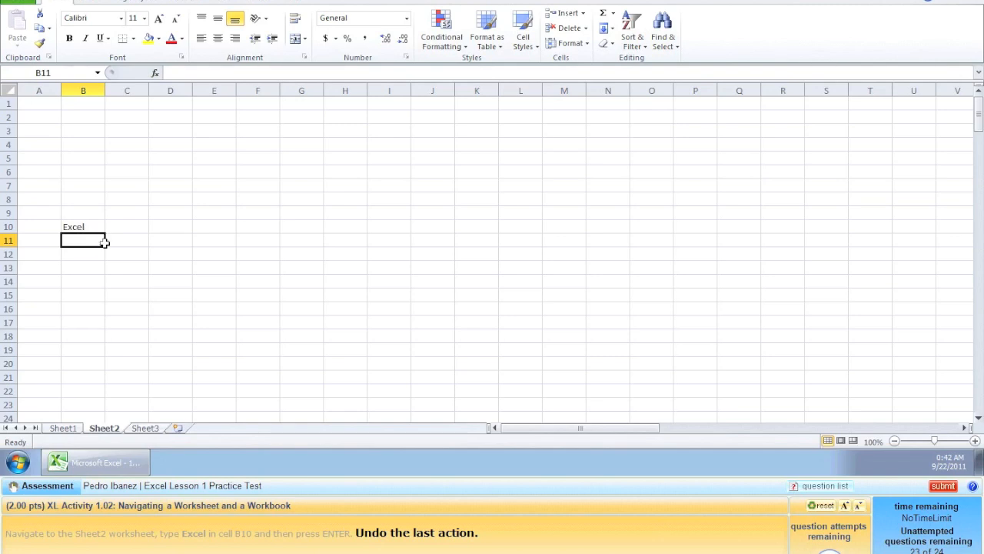
# Move the active cell down column B to B14, and along row 10 from C10 to J10
pyautogui.press('Return')
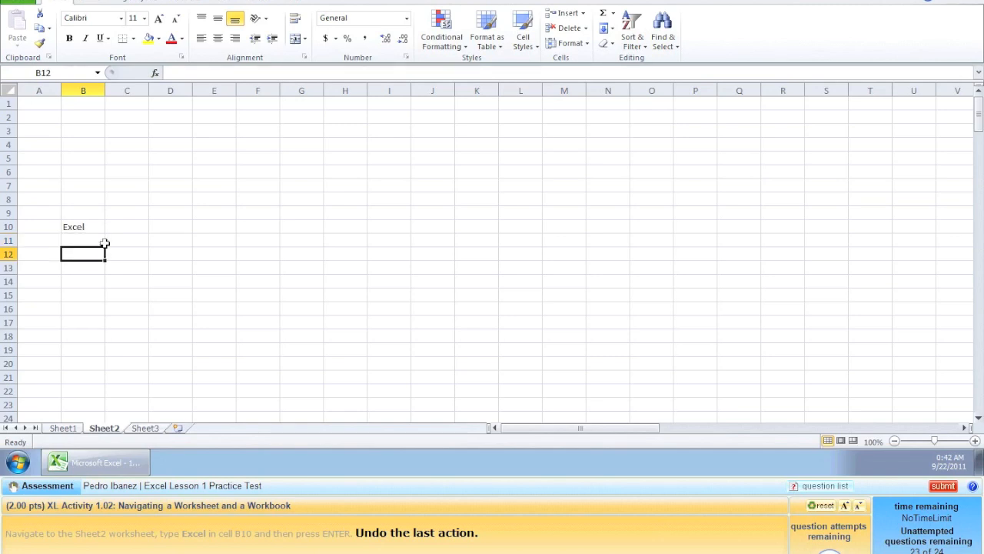
pyautogui.press('Return')
pyautogui.press('Down')
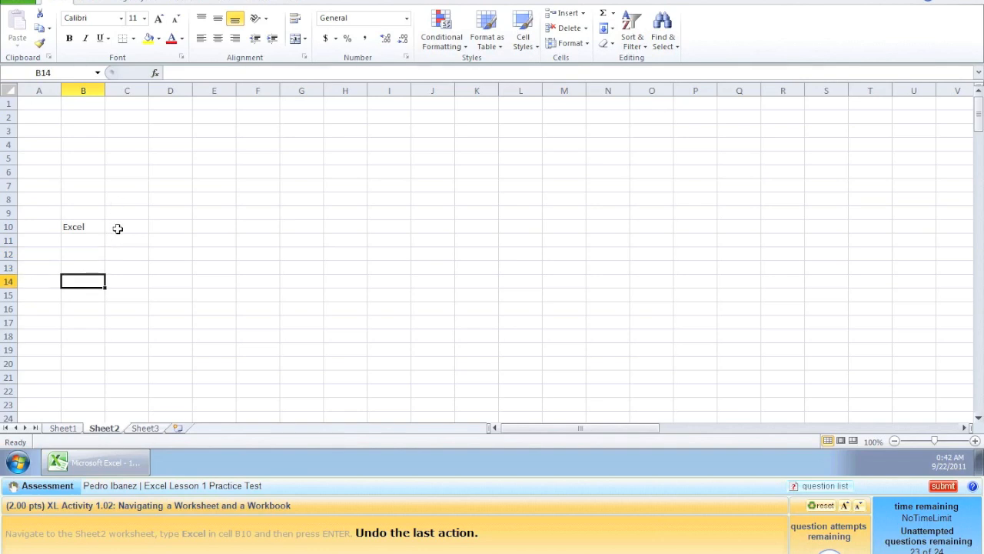
pyautogui.click(116, 226)
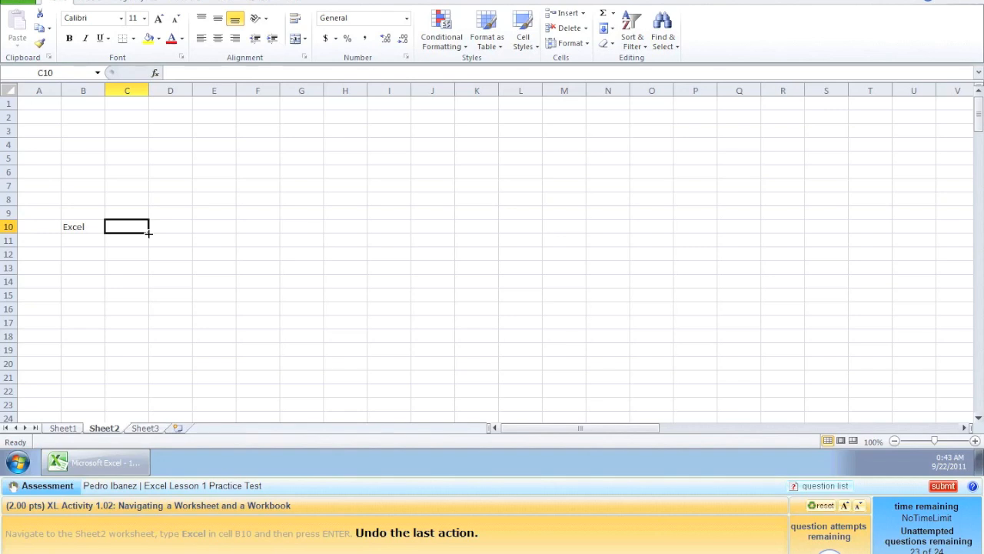
pyautogui.press('Right')
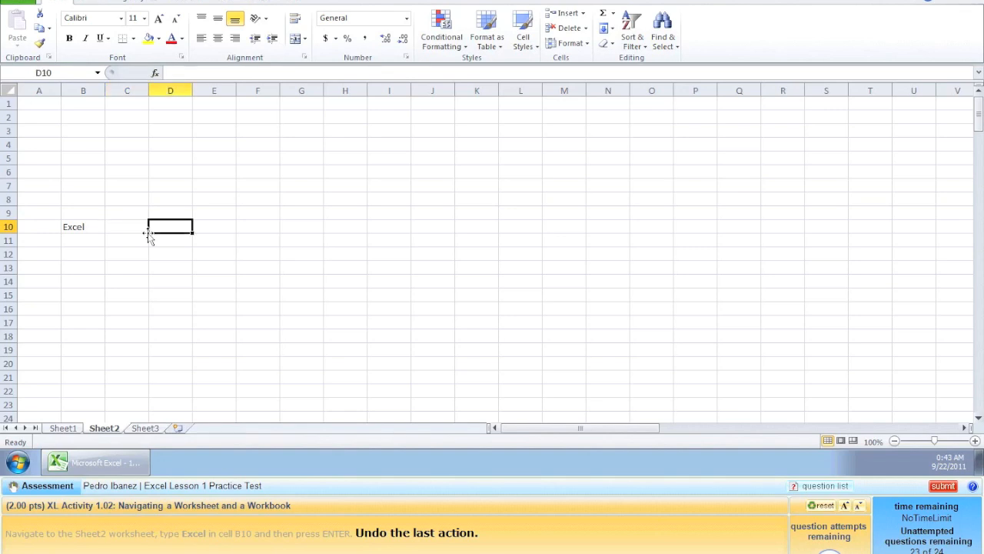
pyautogui.press('Right')
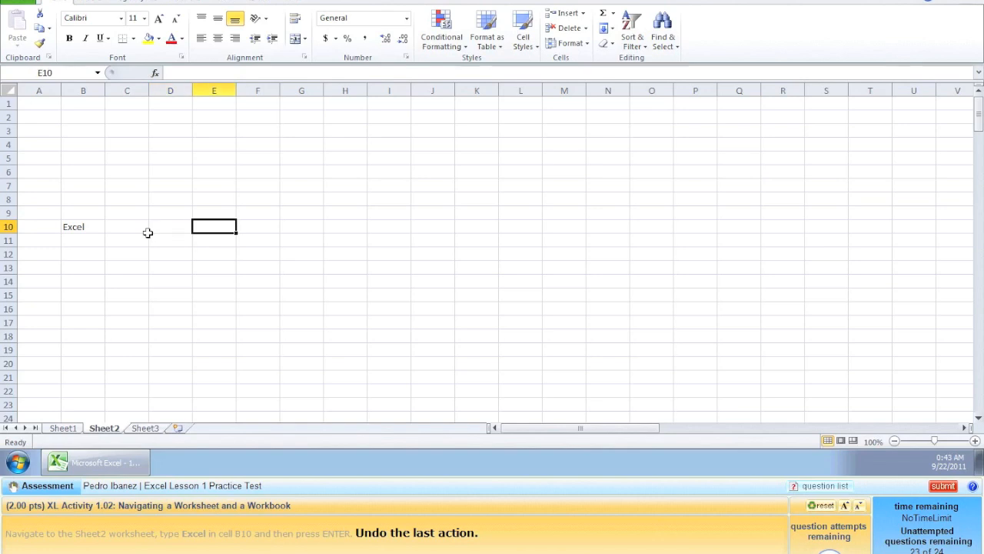
pyautogui.press('Right')
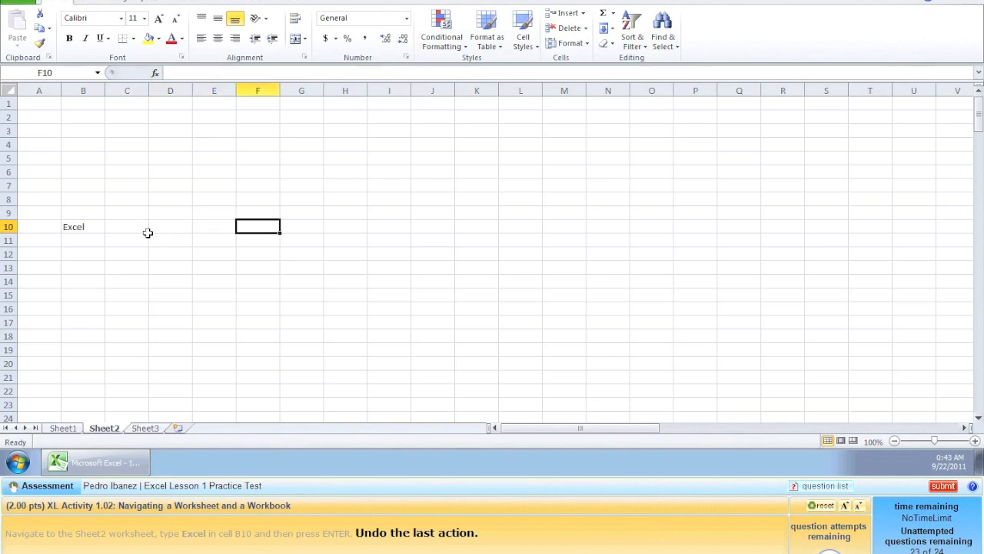
pyautogui.press('Right')
pyautogui.press('Right')
pyautogui.press('Right')
pyautogui.press('Right')
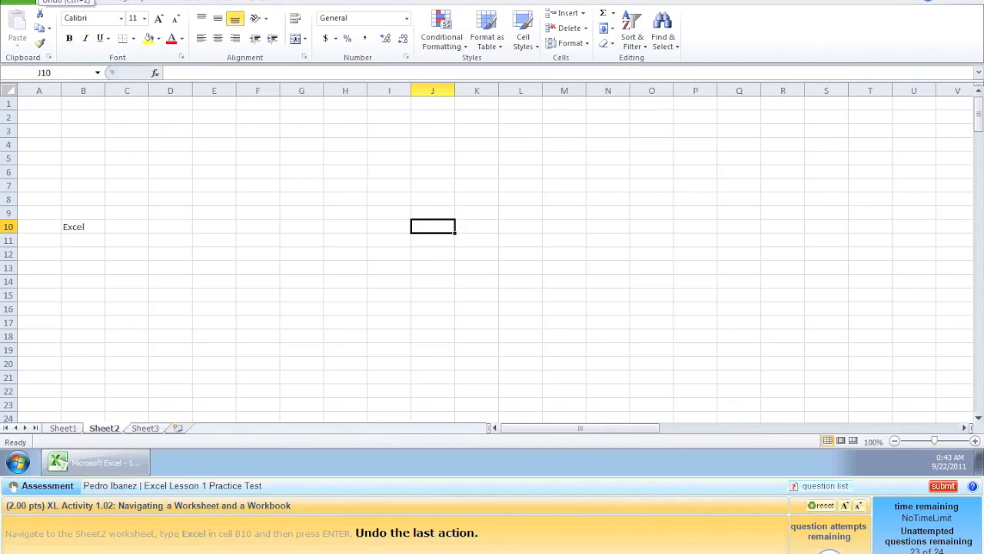
# Undo the text entry in cell B10 of Sheet2
pyautogui.hotkey('ctrl', 'z')
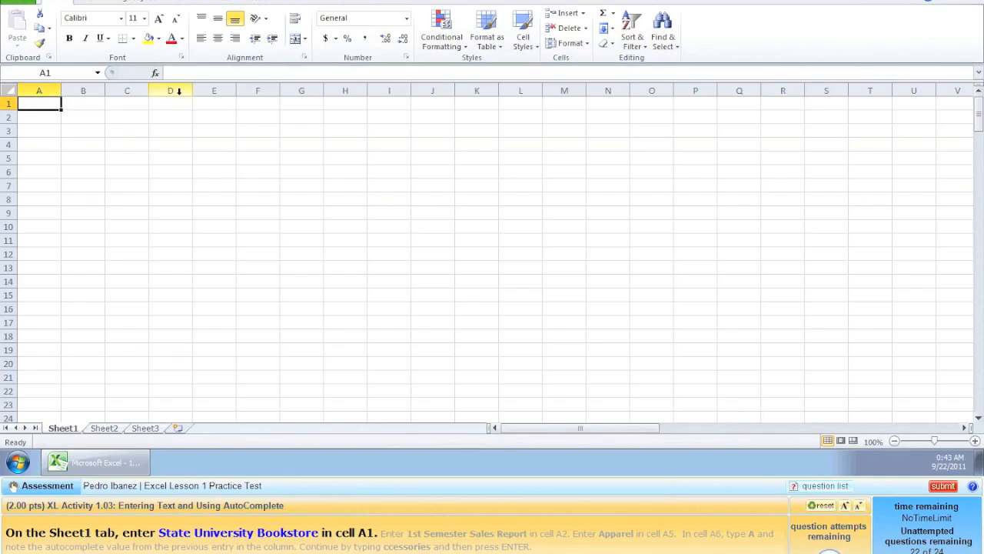
# Enter the title State University Bookstore in cell A1 of Sheet1
pyautogui.write('State Un')
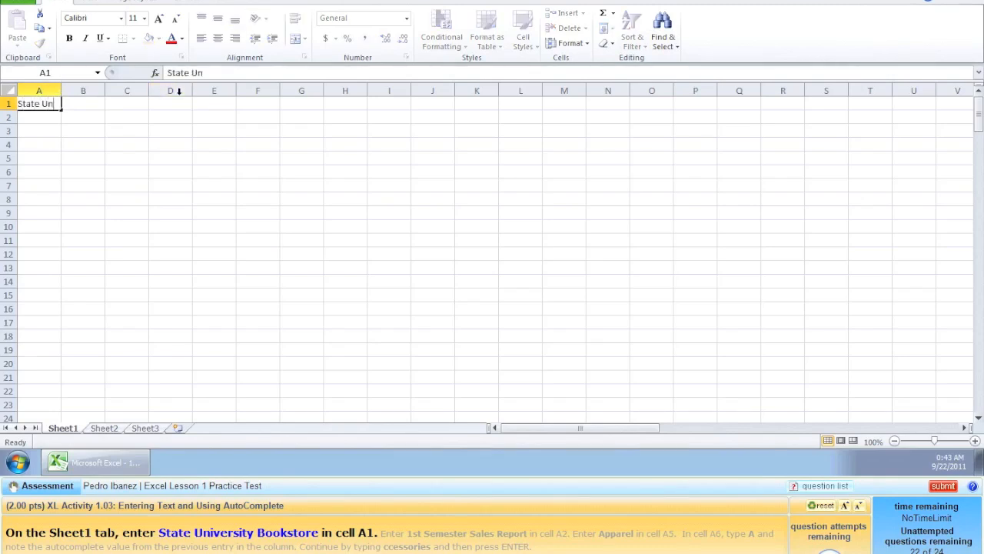
pyautogui.write('iversity Bookstore')
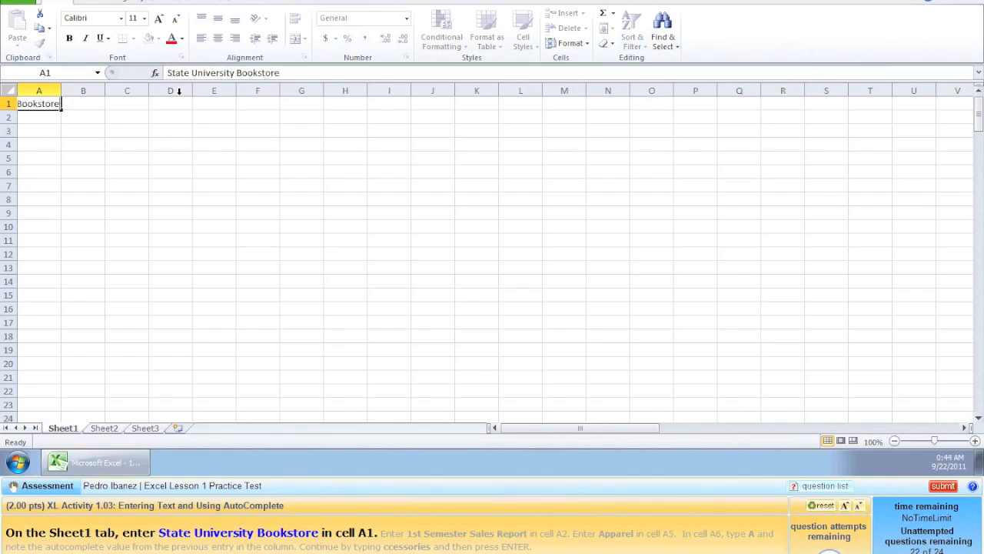
pyautogui.press('Return')
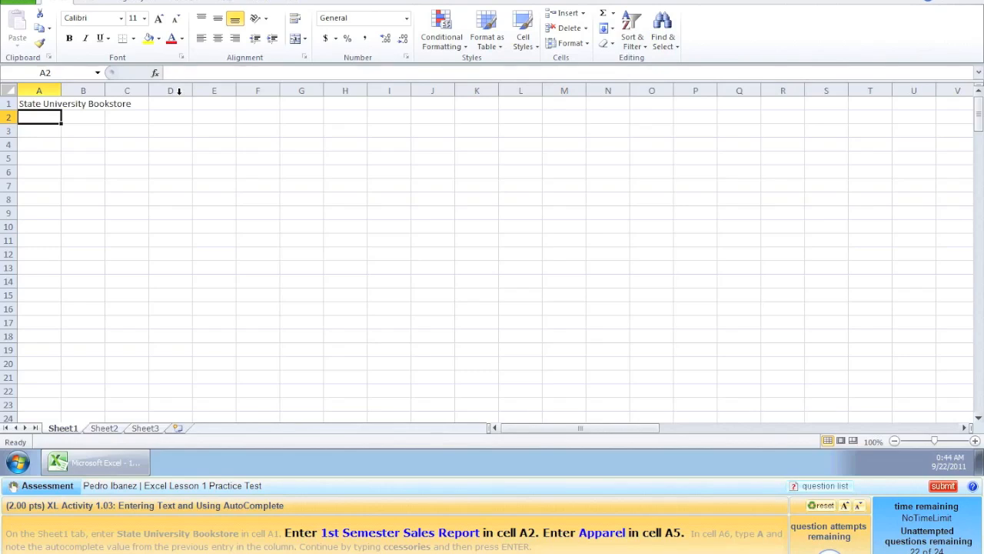
# Enter the subtitle 1st Semester Sales Report in cell A2, correcting the spelling of Semester
pyautogui.write('1st S')
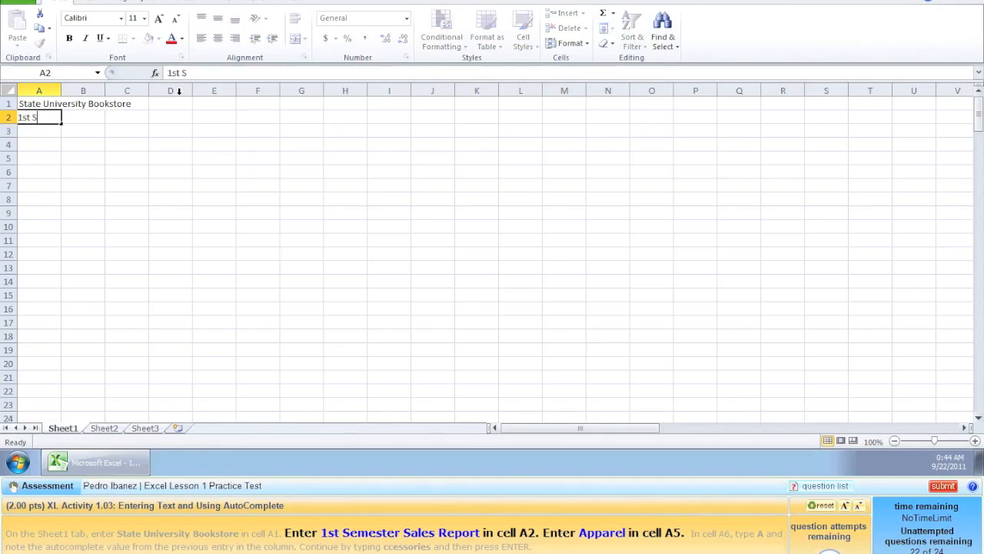
pyautogui.write('mester Sales Report')
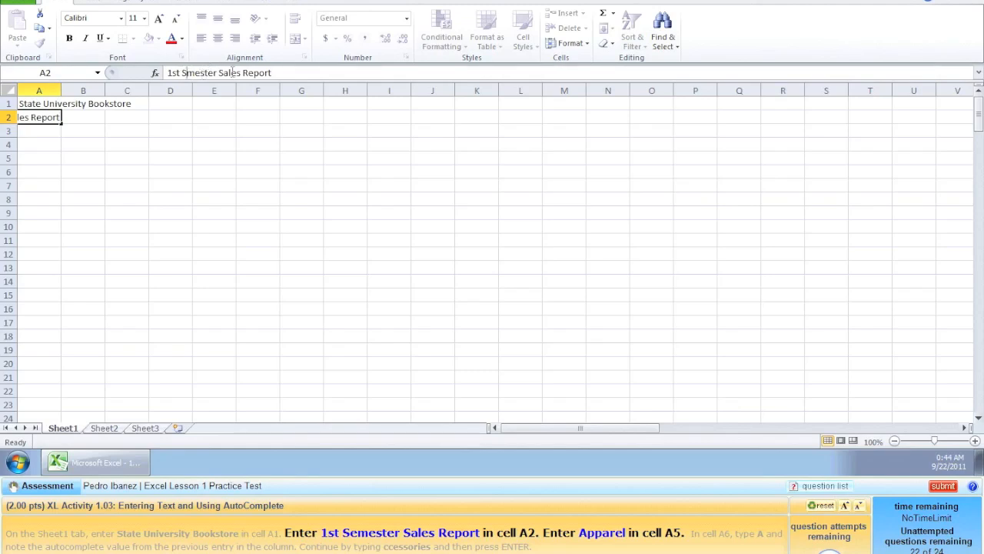
pyautogui.click(182, 72)
pyautogui.write('e')
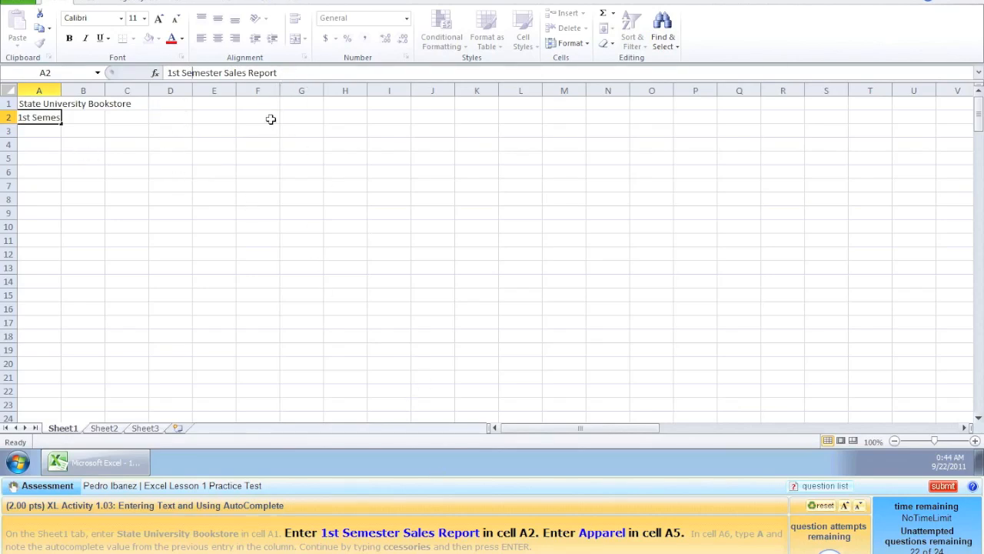
pyautogui.press('Return')
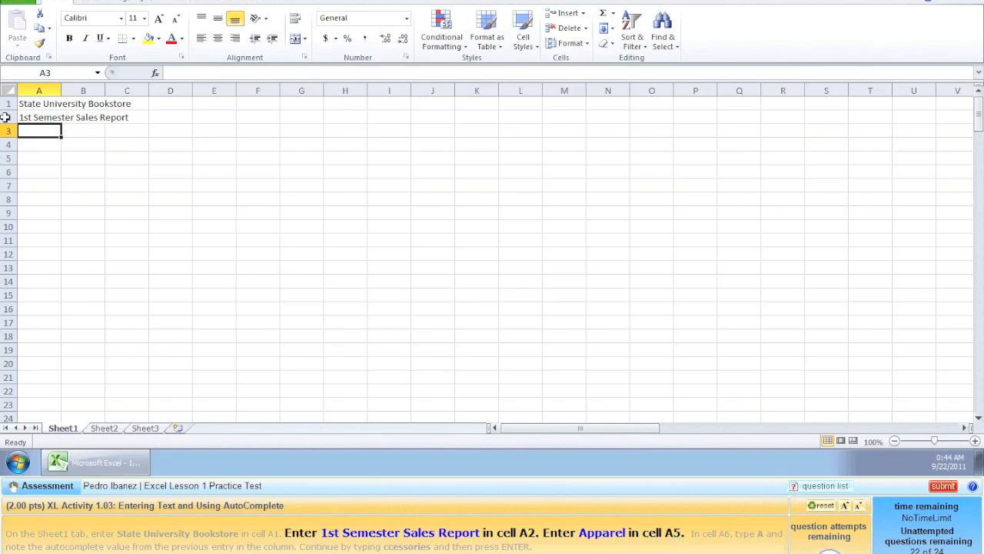
# Enter the row labels Apparel in cell A5 and Accessories in cell A6
pyautogui.click(37, 159)
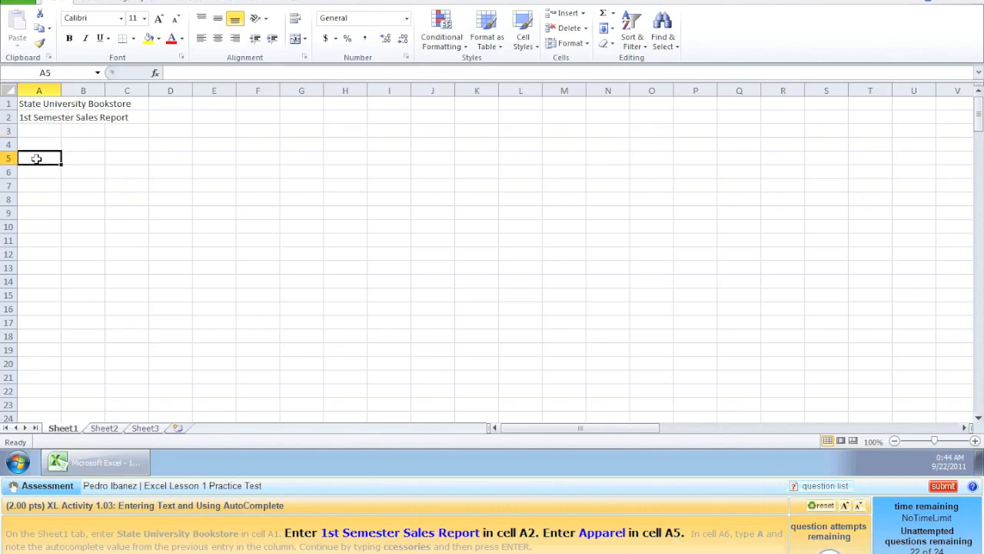
pyautogui.write('Appa')
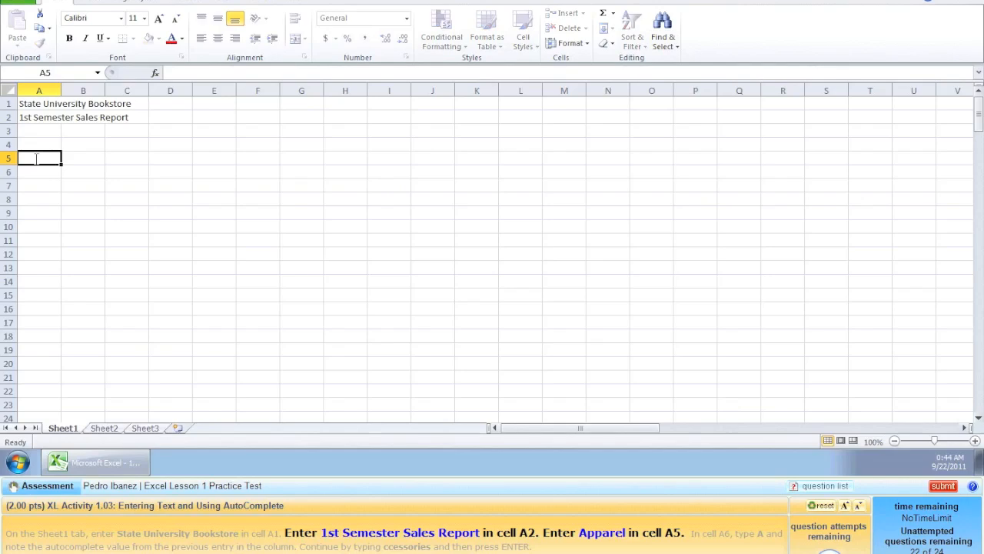
pyautogui.write('rel')
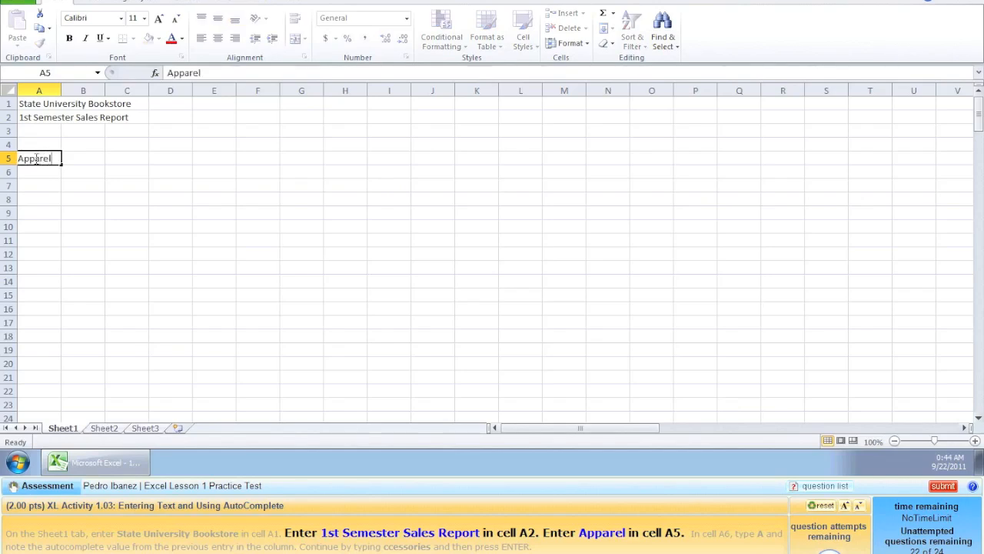
pyautogui.press('Return')
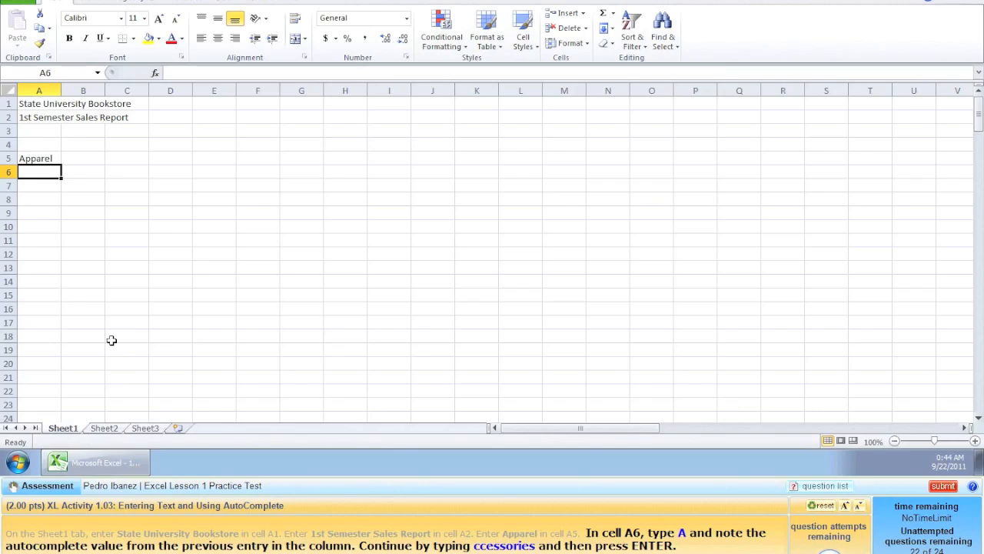
pyautogui.write('A')
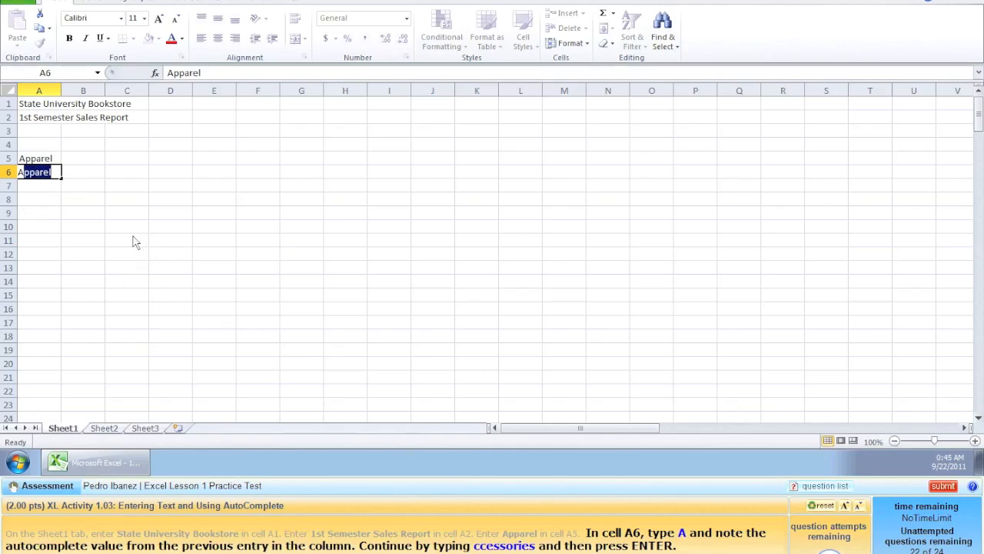
pyautogui.write('ccessories')
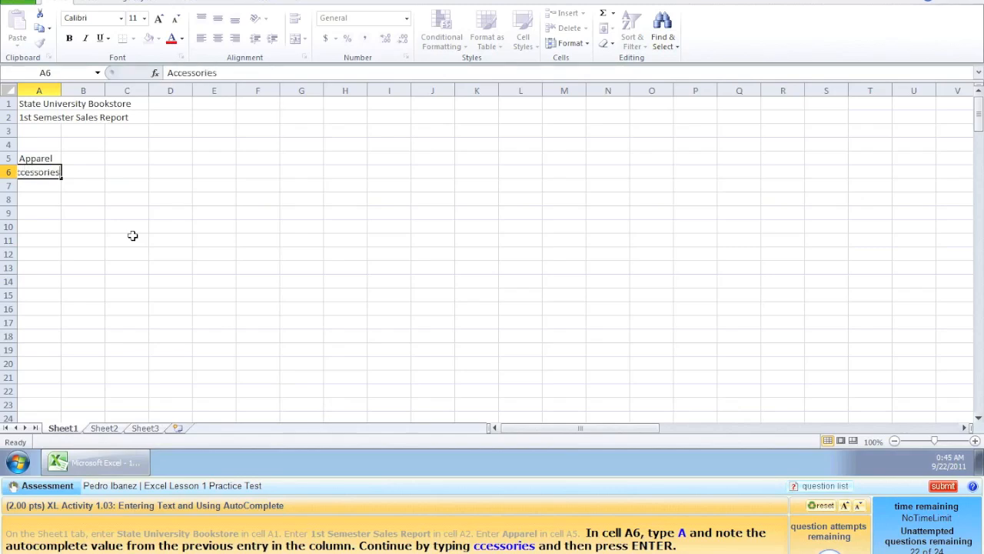
pyautogui.press('Return')
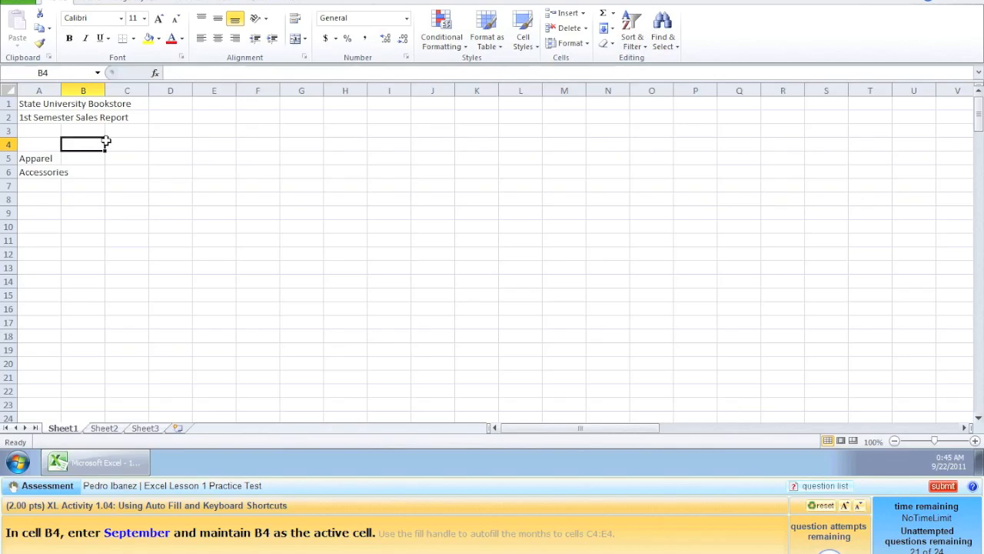
# Enter September in cell B4, keeping B4 active, and autofill the months across C4:E4
pyautogui.write('September')
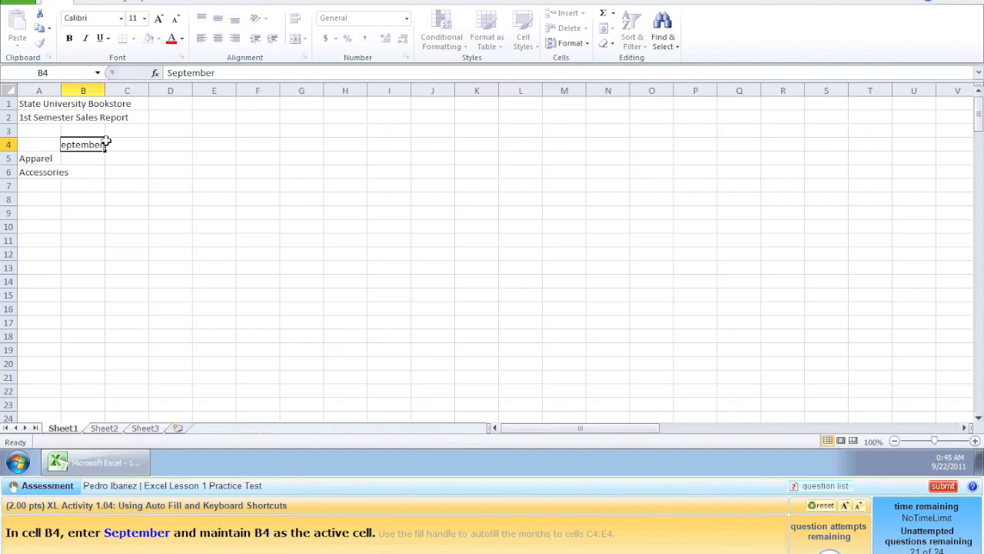
pyautogui.hotkey('ctrl', 'Return')
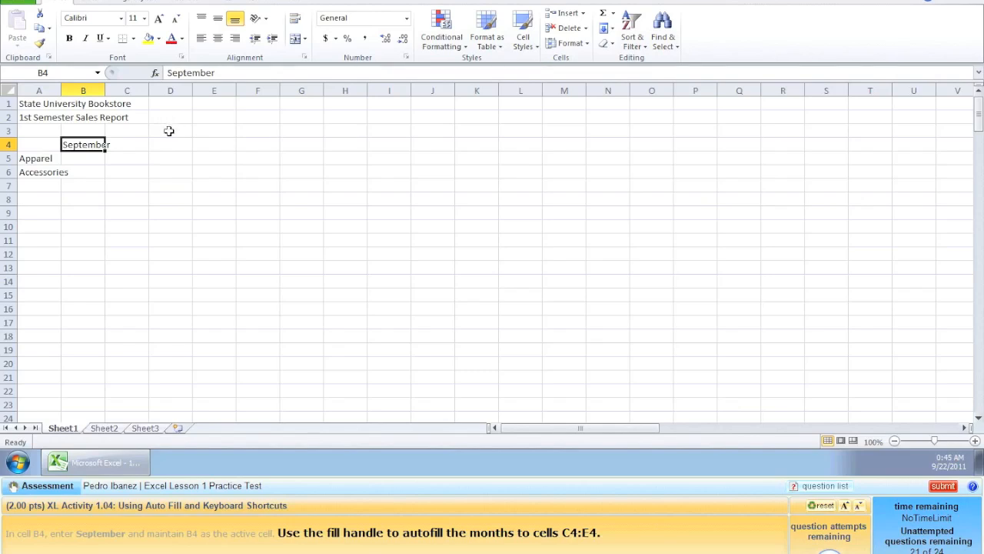
pyautogui.moveTo(173, 132); pyautogui.dragTo(258, 158)
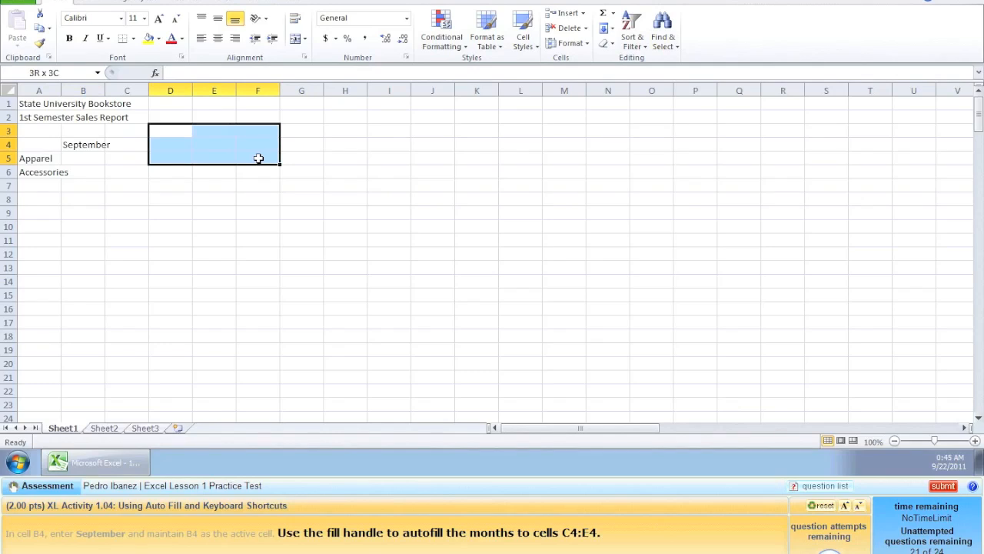
pyautogui.moveTo(258, 159); pyautogui.dragTo(282, 155)
pyautogui.click(83, 143)
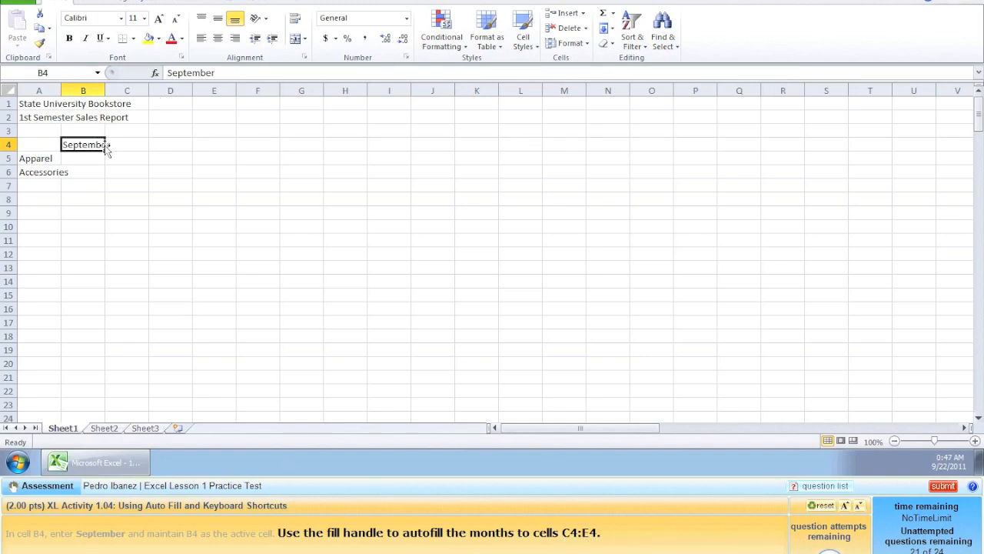
pyautogui.moveTo(105, 150); pyautogui.dragTo(232, 151)
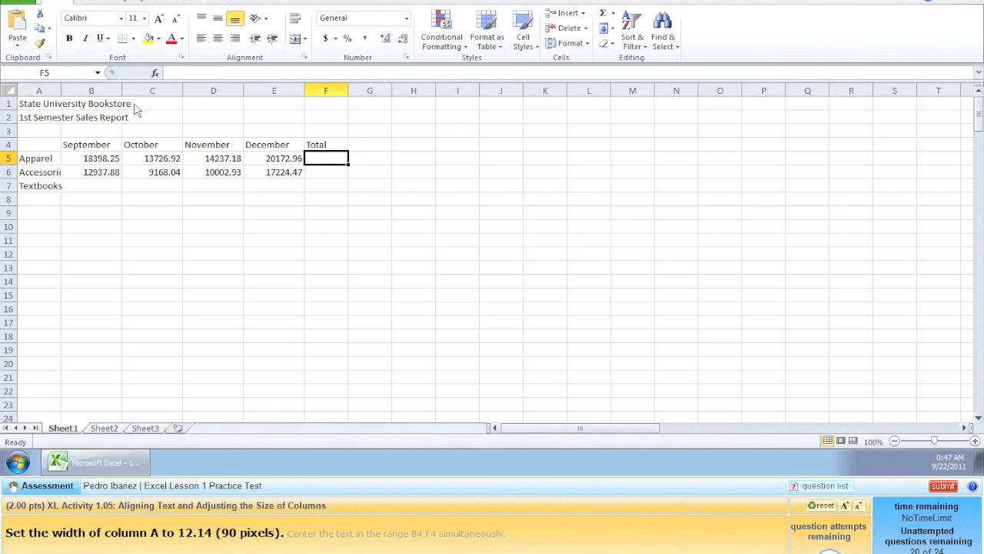
# Set the width of column A to 12.14
pyautogui.click(35, 87)
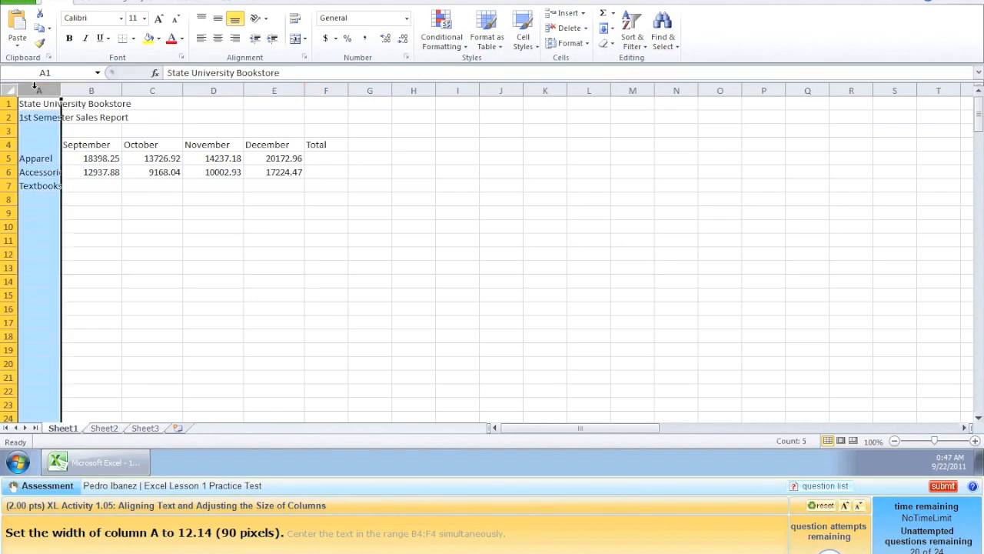
pyautogui.rightClick(34, 86)
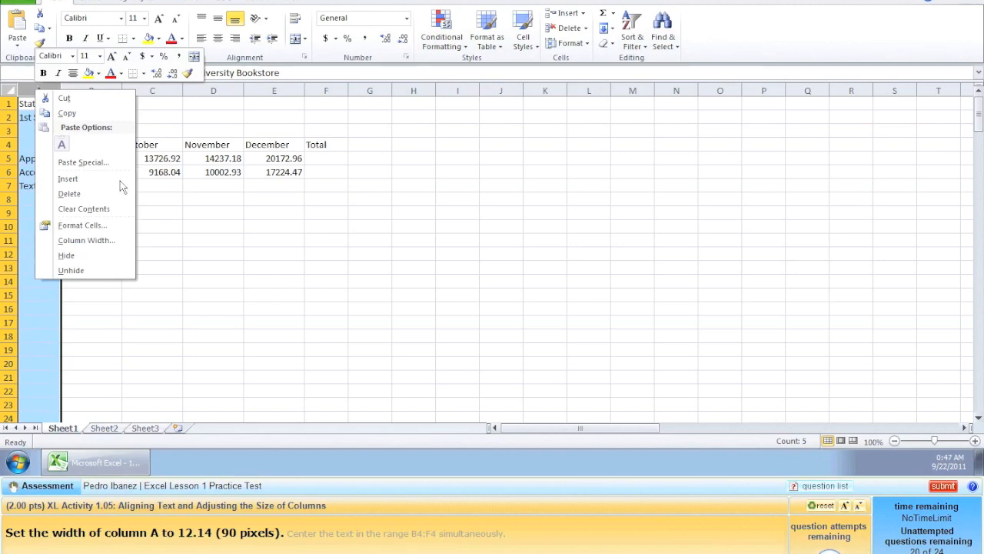
pyautogui.click(105, 243)
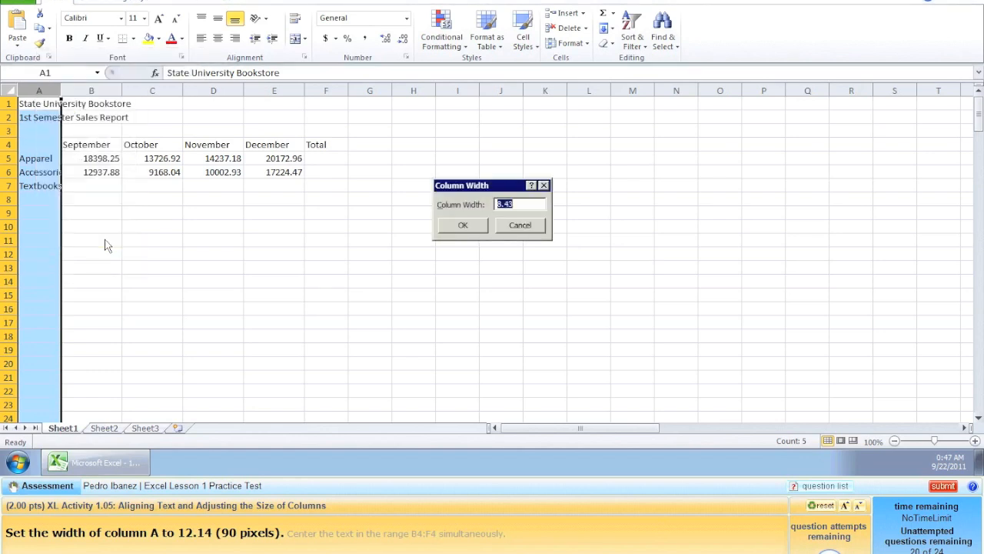
pyautogui.write('12.14')
pyautogui.click(459, 228)
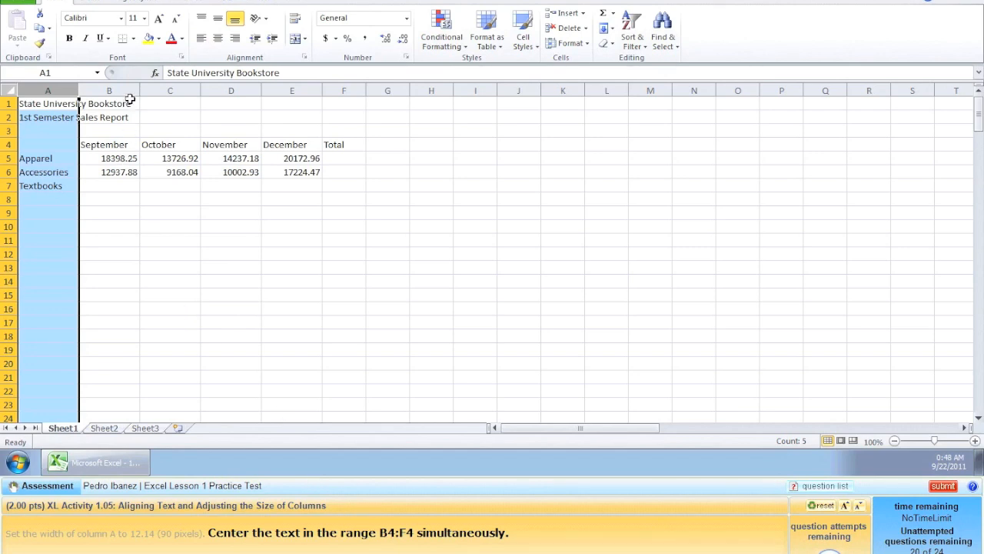
# Center the text of the column headings in the range B4:F4 simultaneously
pyautogui.moveTo(101, 147); pyautogui.dragTo(286, 151)
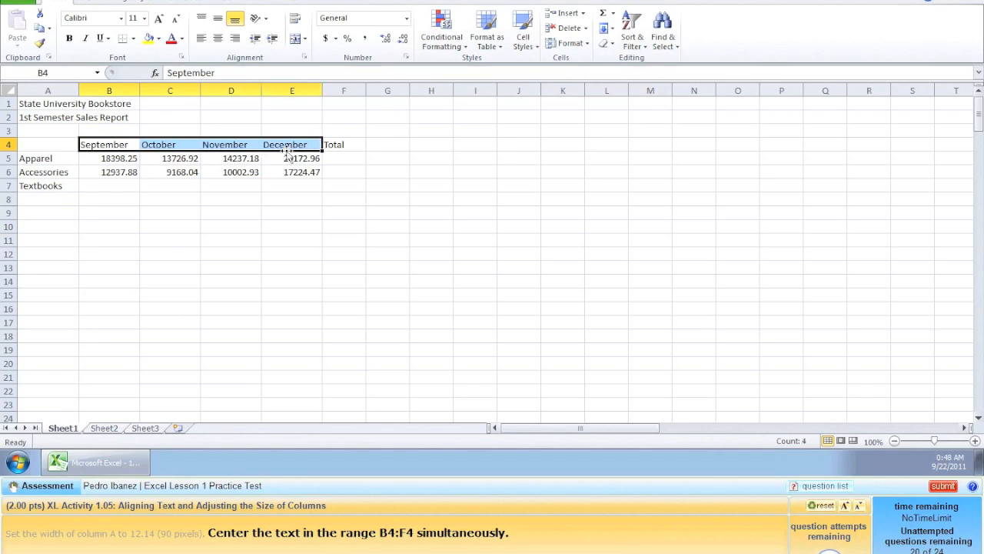
pyautogui.click(221, 44)
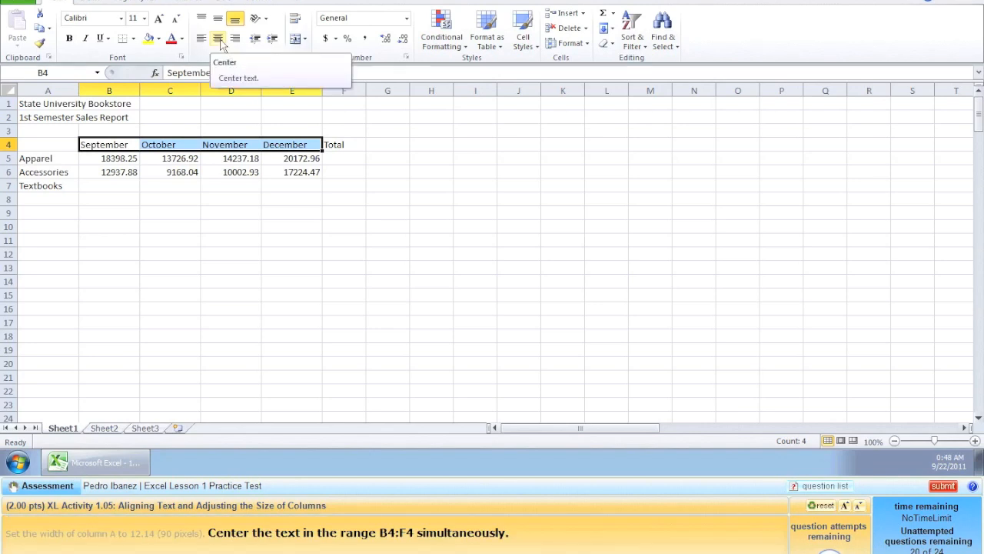
pyautogui.moveTo(195, 144); pyautogui.dragTo(353, 145)
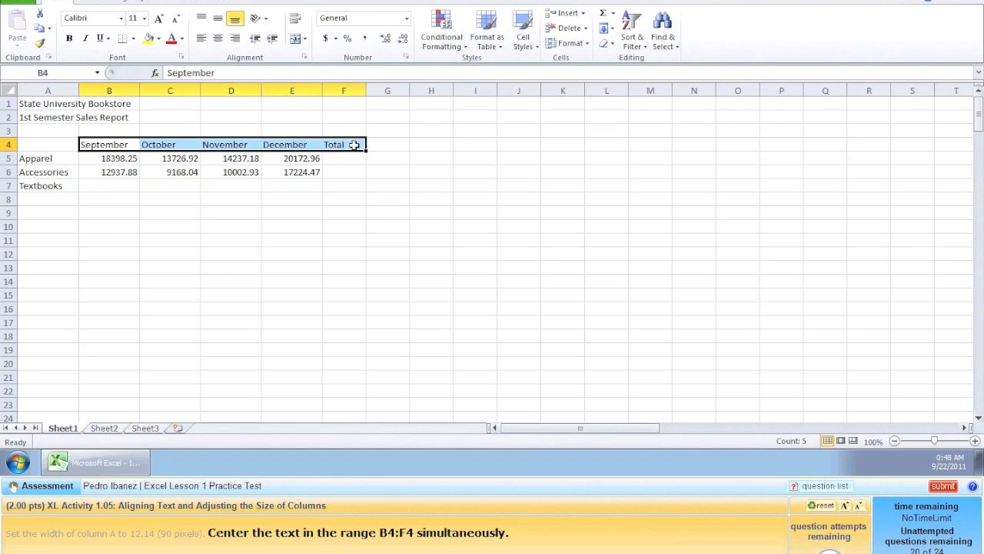
pyautogui.click(217, 38)
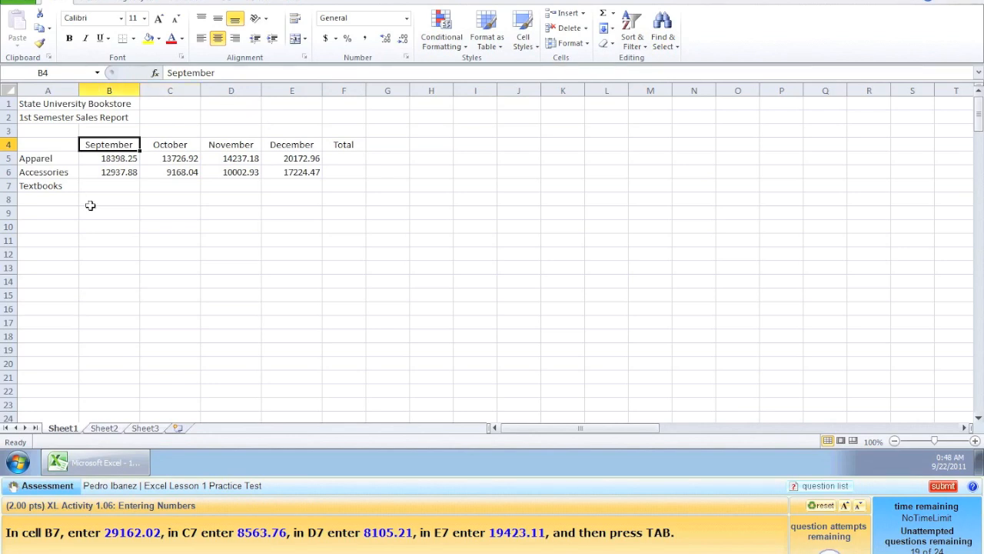
# Enter the Textbooks sales 29162.02 for September in cell B7 and 8563.76 for October in cell C7
pyautogui.click(106, 186)
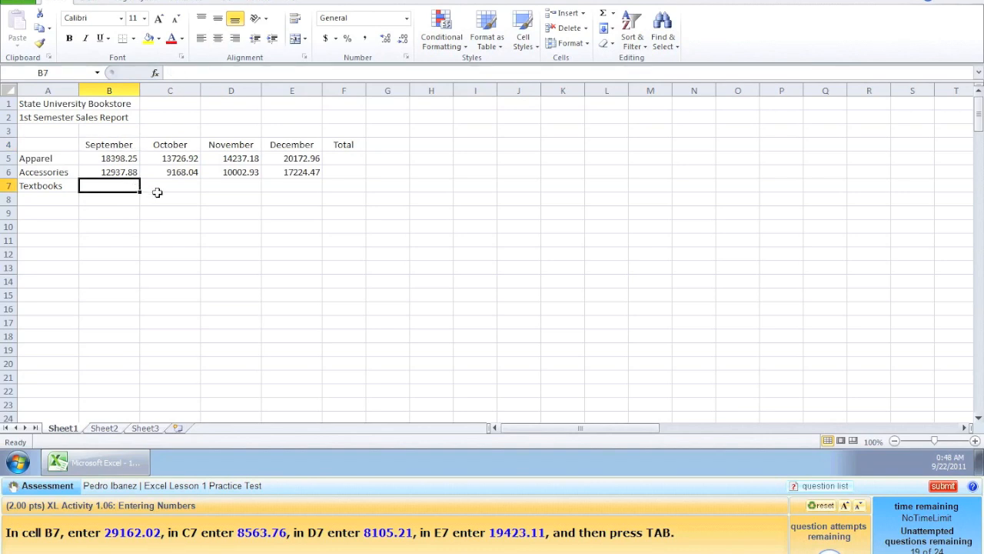
pyautogui.write('2')
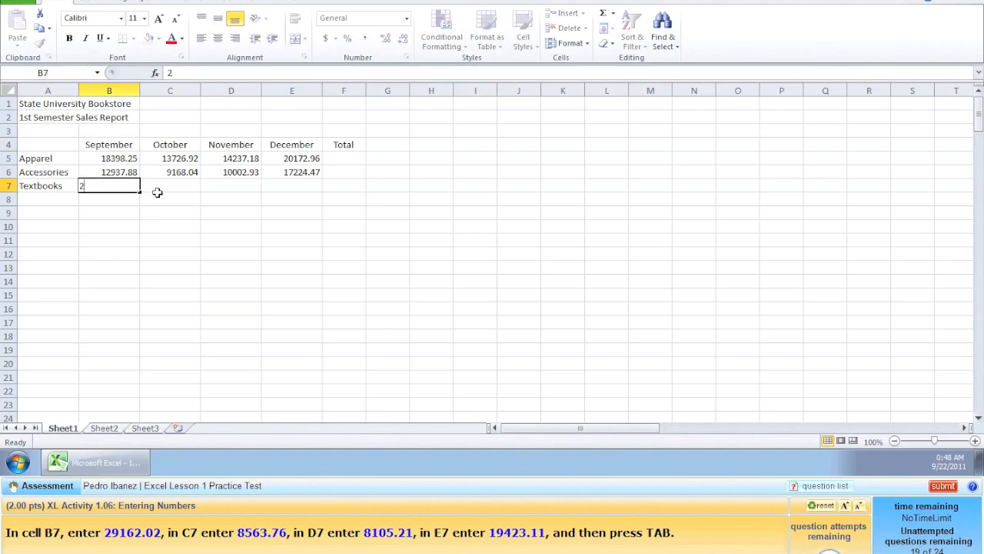
pyautogui.write('9162.02')
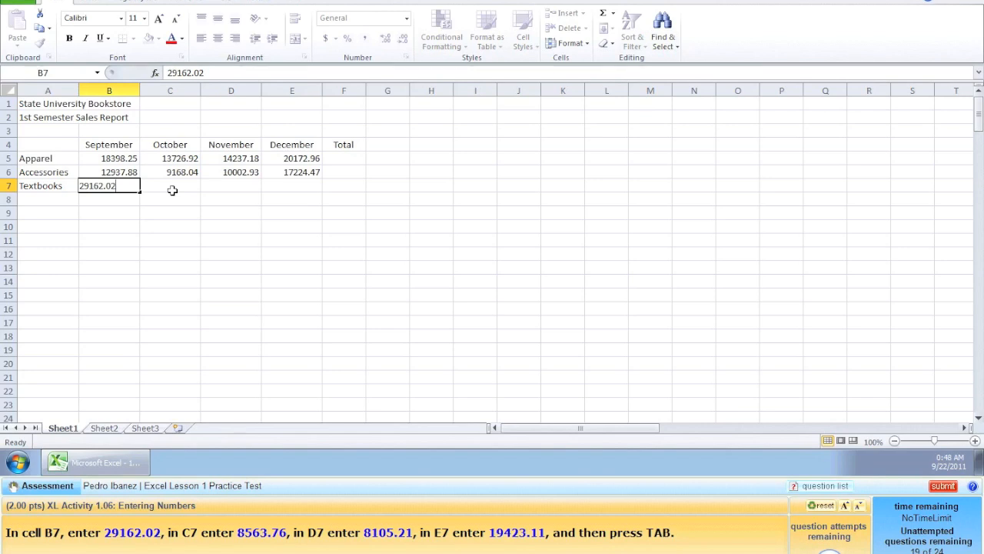
pyautogui.click(172, 190)
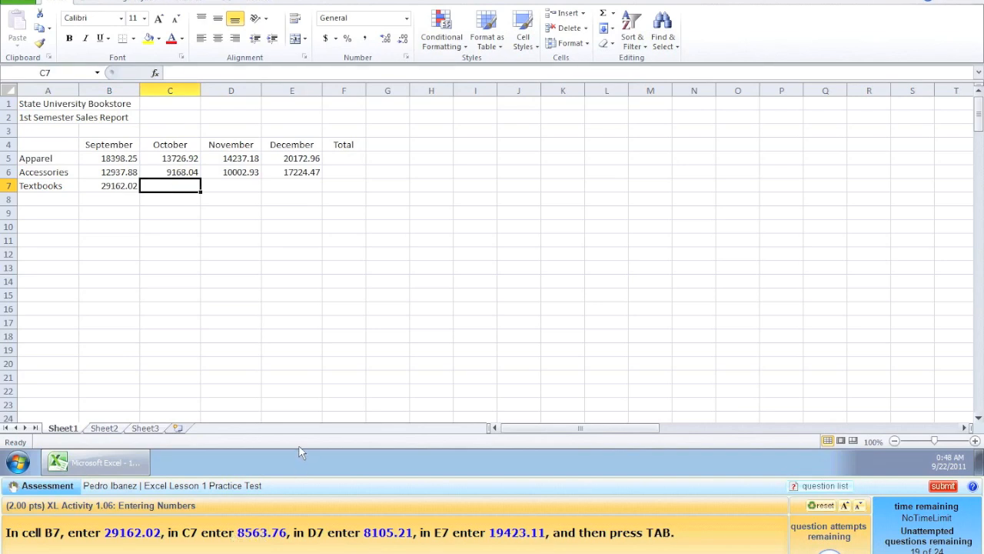
pyautogui.write('8563')
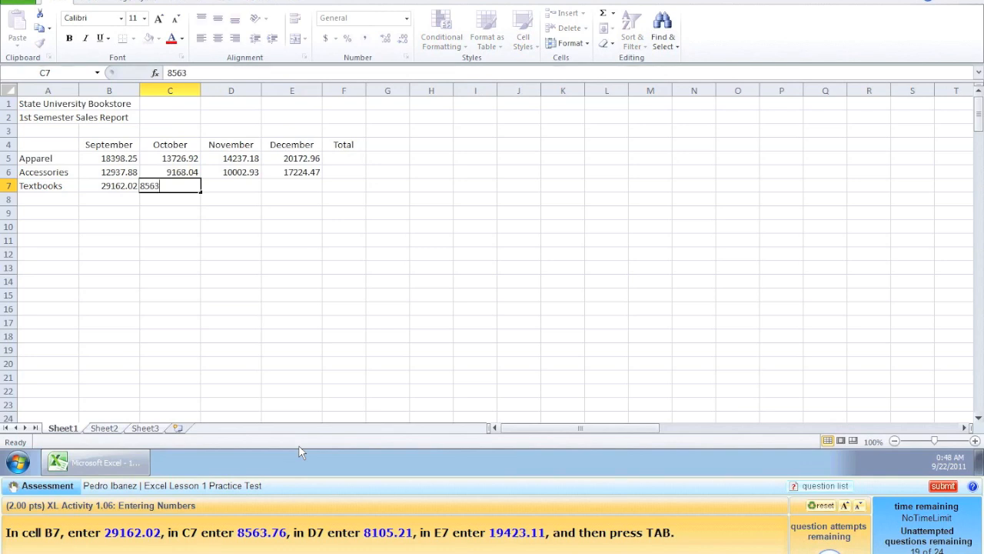
pyautogui.write('.76')
pyautogui.press('Tab')
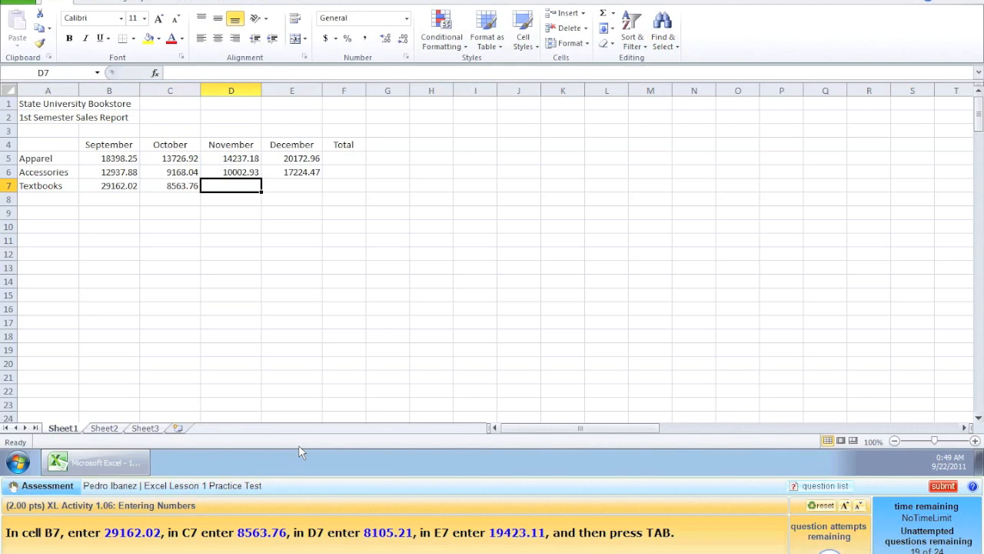
# Enter the Textbooks sales 8105.21 for November in cell D7 and 19423.11 for December in cell E7
pyautogui.write('810')
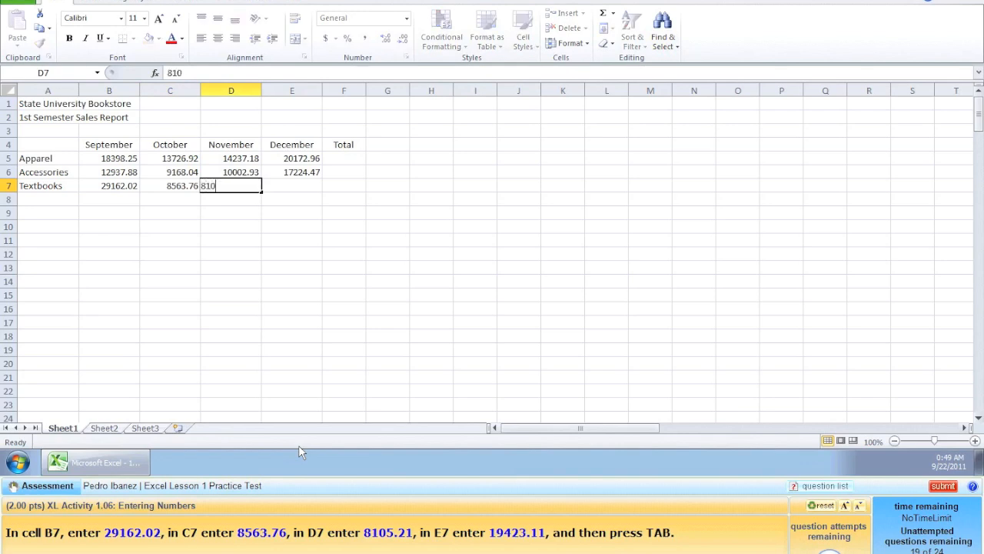
pyautogui.write('5.21')
pyautogui.press('Tab')
pyautogui.write('19')
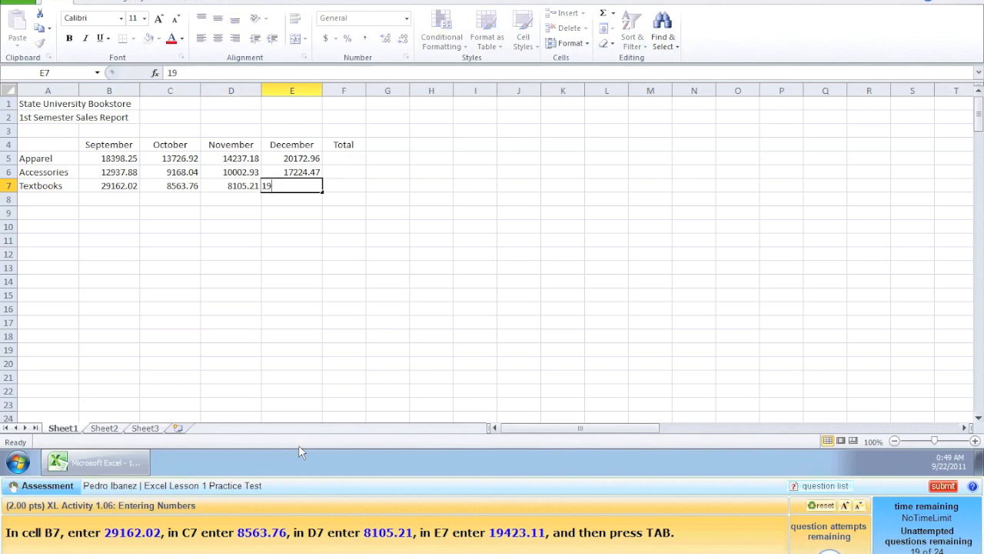
pyautogui.write('423.11')
pyautogui.press('Tab')
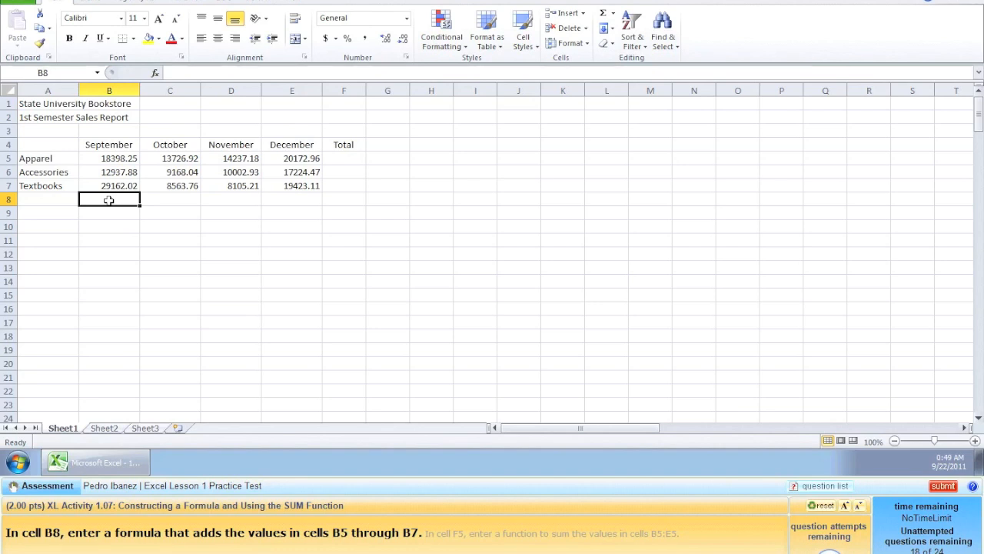
# Start a formula with an equals sign in cell B8
pyautogui.write('=')
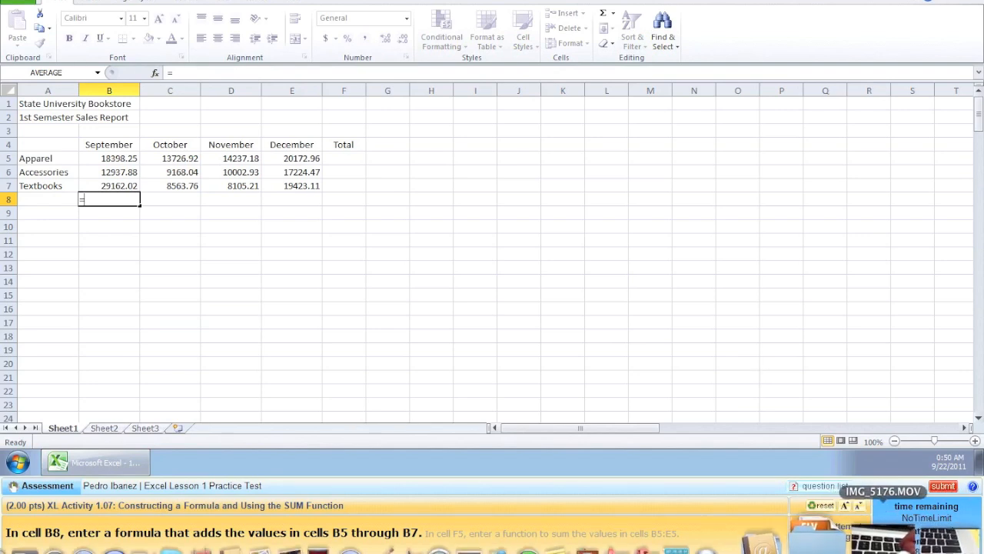
pyautogui.click(885, 540)
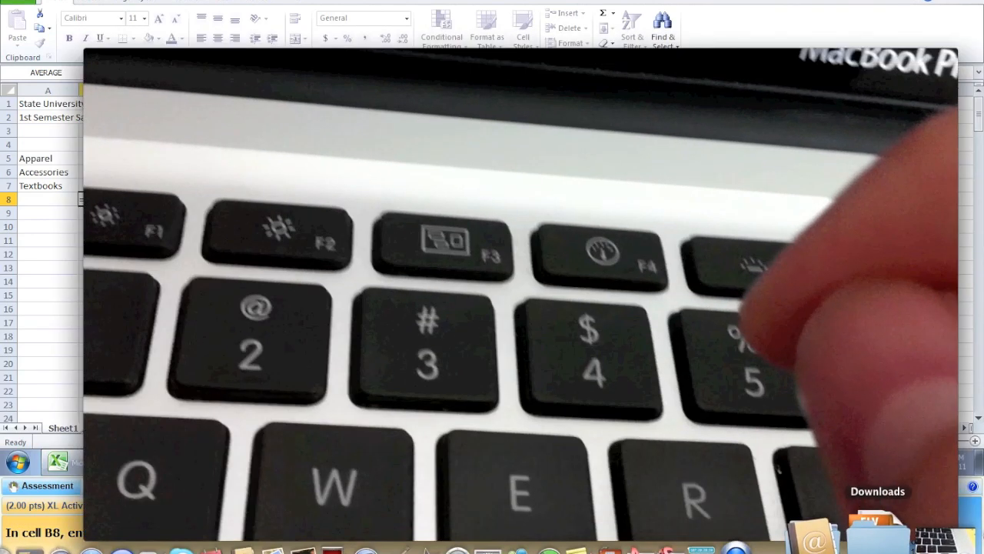
pyautogui.click(934, 540)
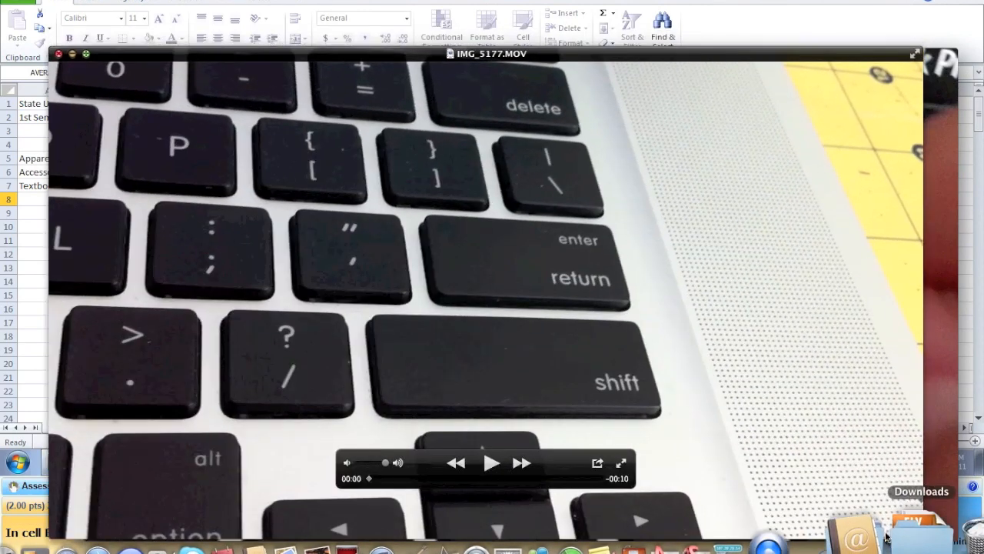
pyautogui.press('space')
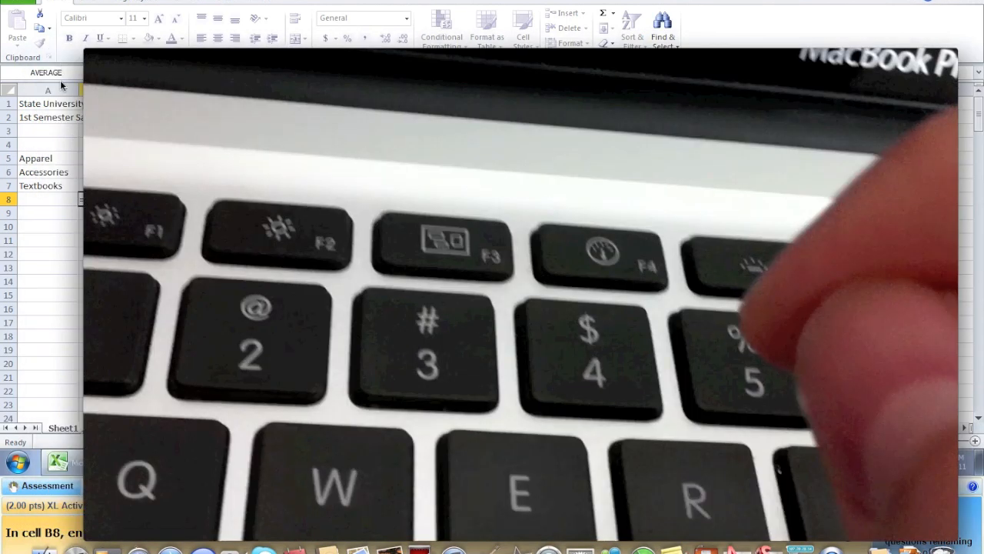
pyautogui.click(61, 55)
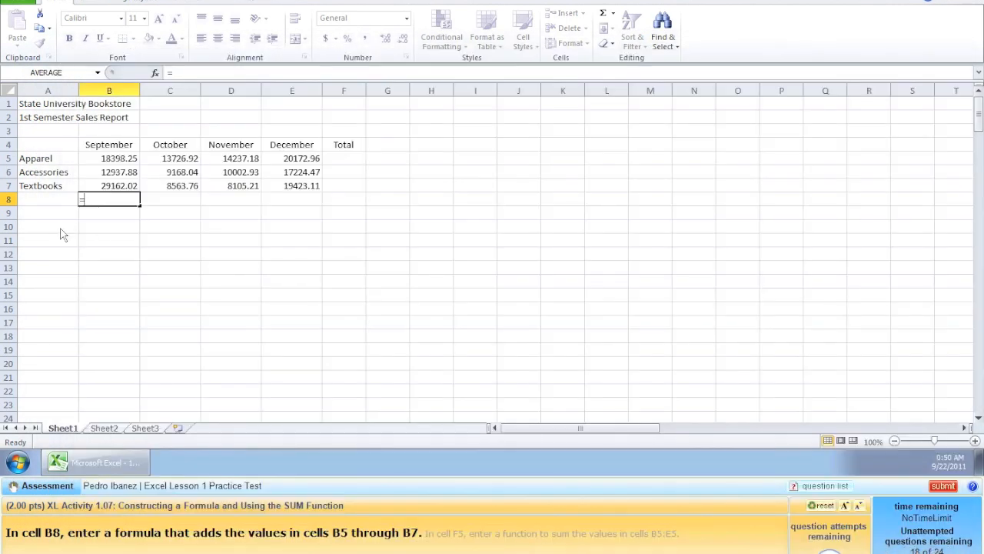
# Complete the formula in cell B8 as =B5+B6+B7 to add the September sales
pyautogui.click(112, 158)
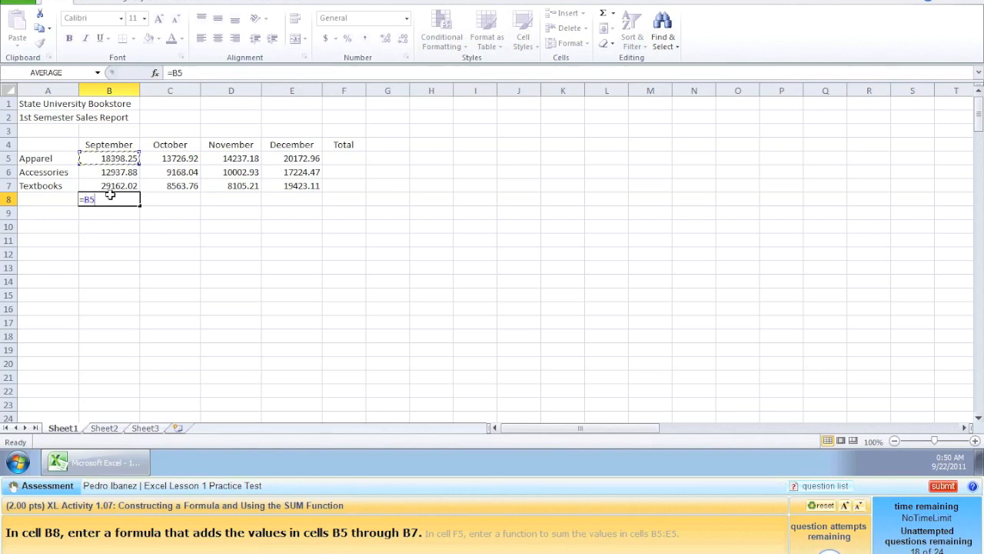
pyautogui.write('+')
pyautogui.click(108, 173)
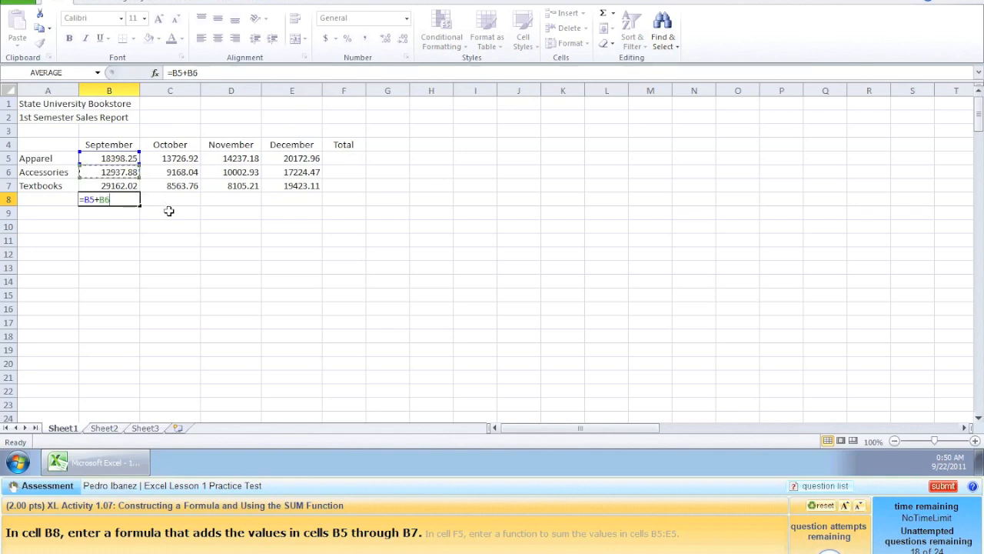
pyautogui.click(113, 186)
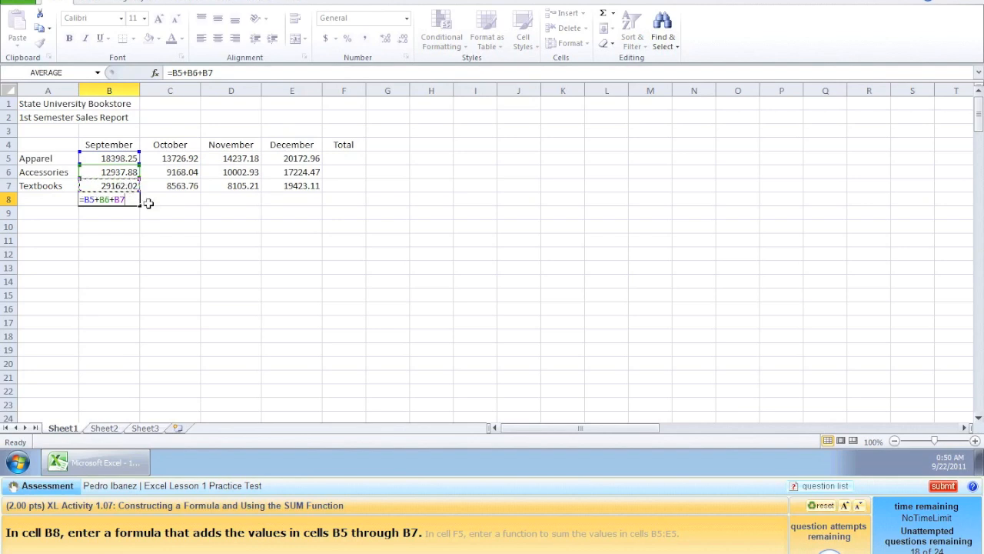
pyautogui.press('Return')
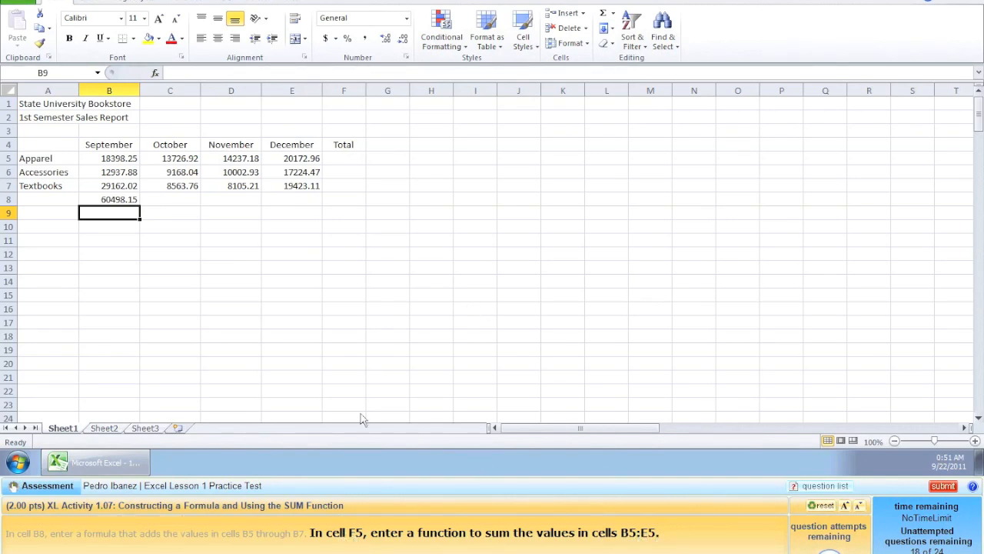
pyautogui.click(341, 159)
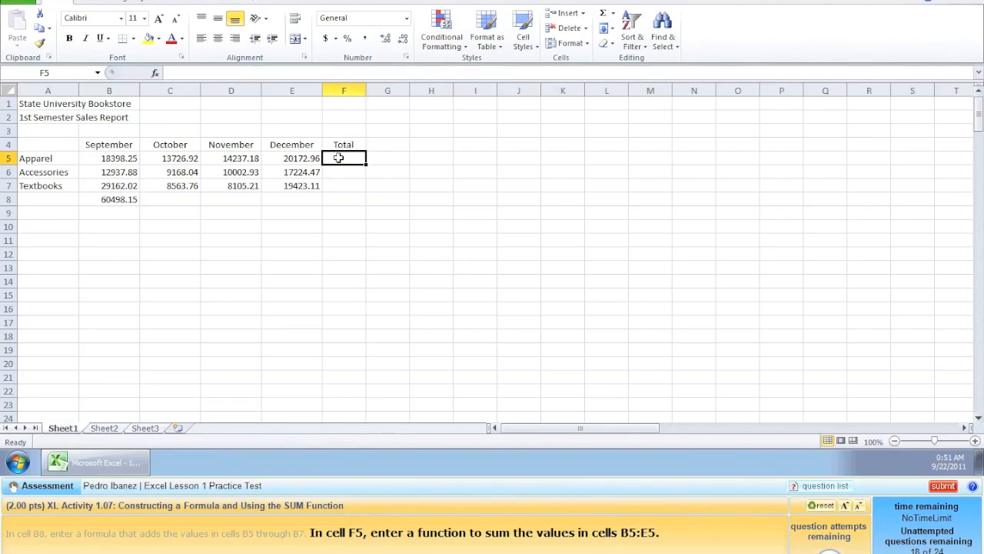
pyautogui.write('=')
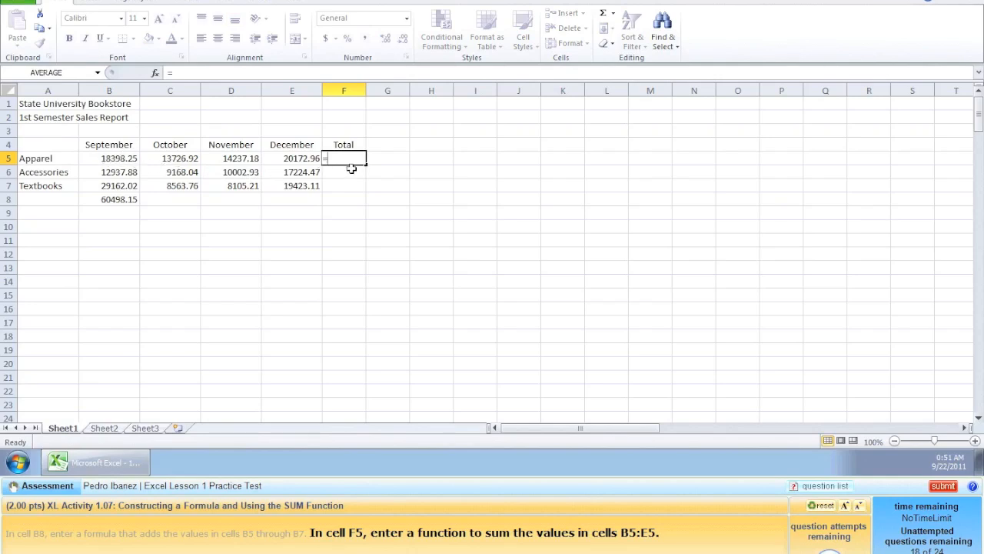
pyautogui.press('BackSpace')
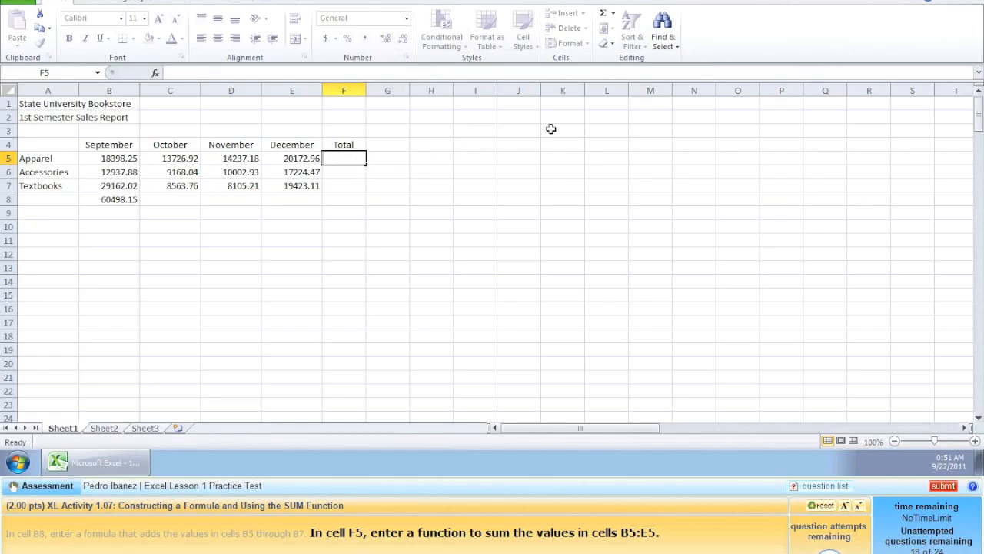
pyautogui.click(613, 14)
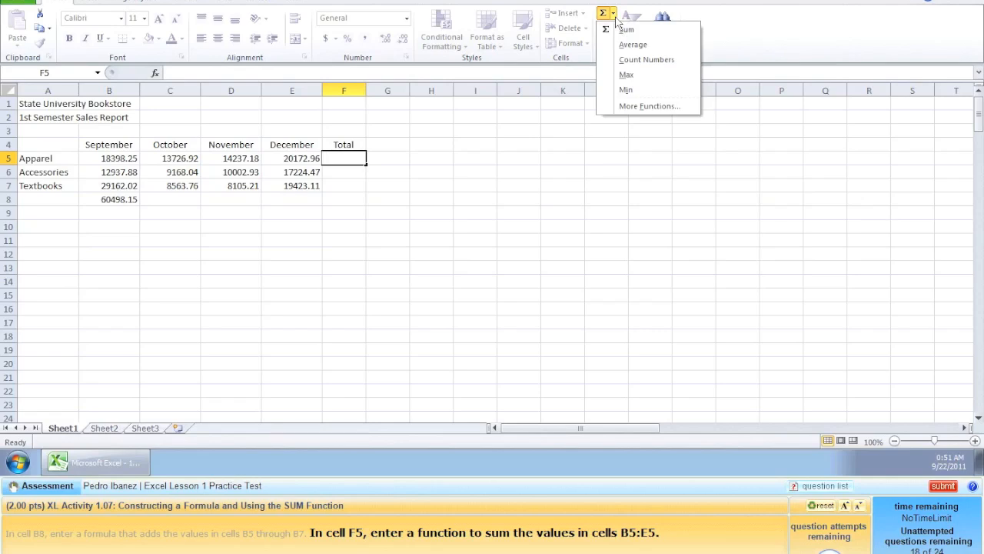
pyautogui.click(626, 30)
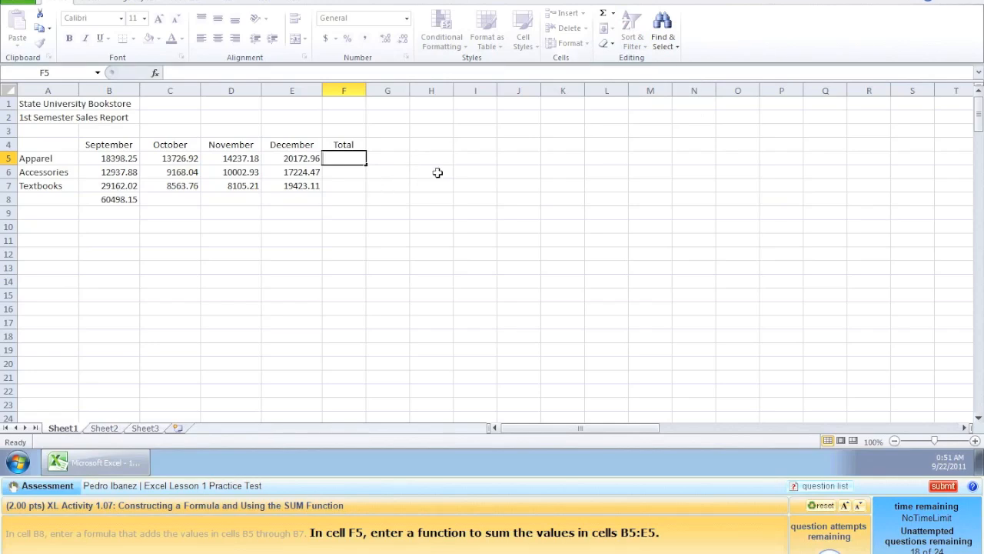
pyautogui.click(343, 174)
# Sum the range B5:E5 in cell F5 with the SUM function and fill the formula down through F6:F8
pyautogui.click(342, 156)
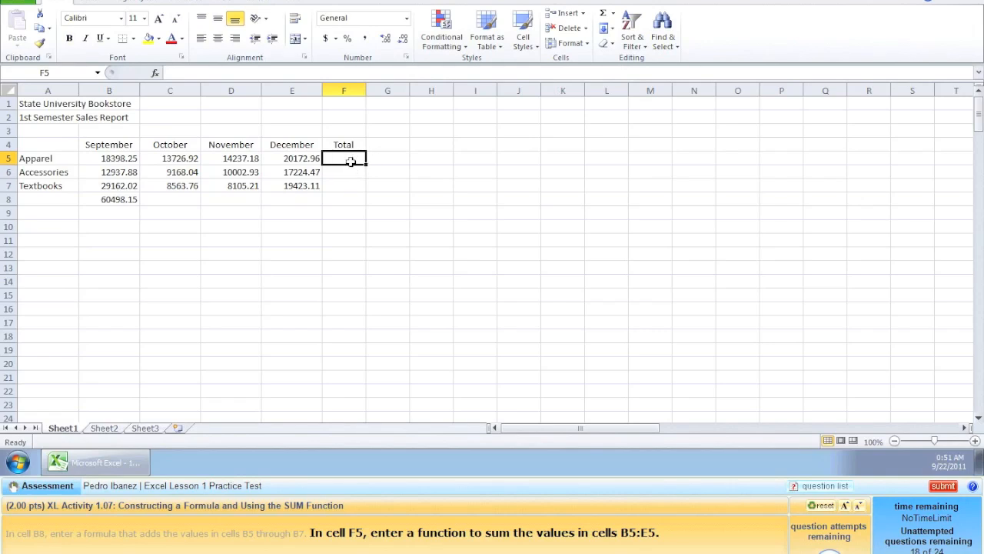
pyautogui.click(614, 14)
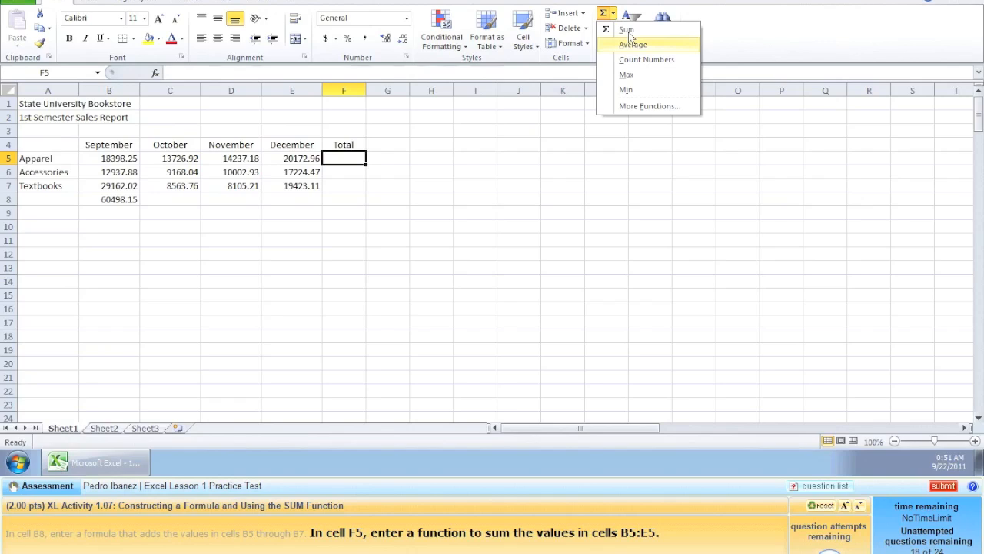
pyautogui.click(627, 30)
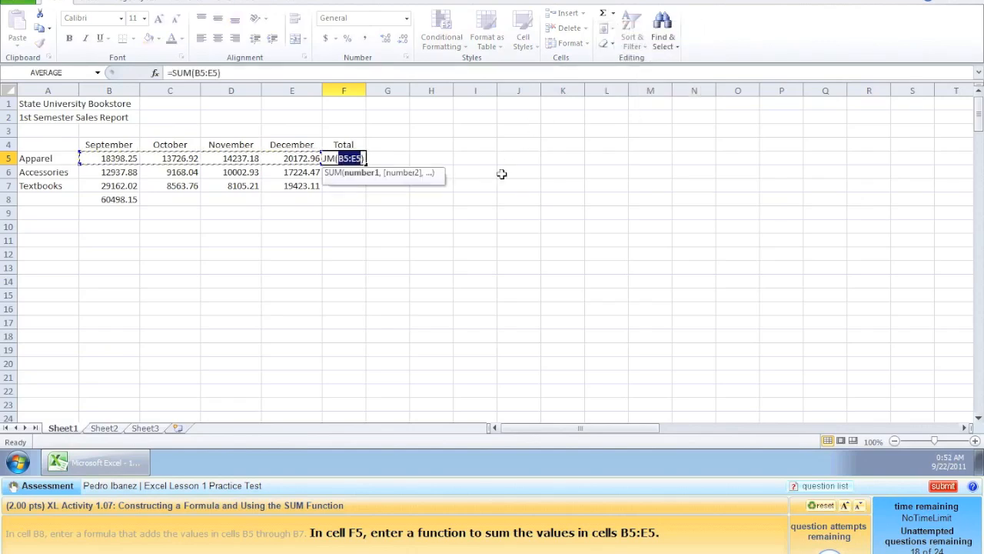
pyautogui.press('Return')
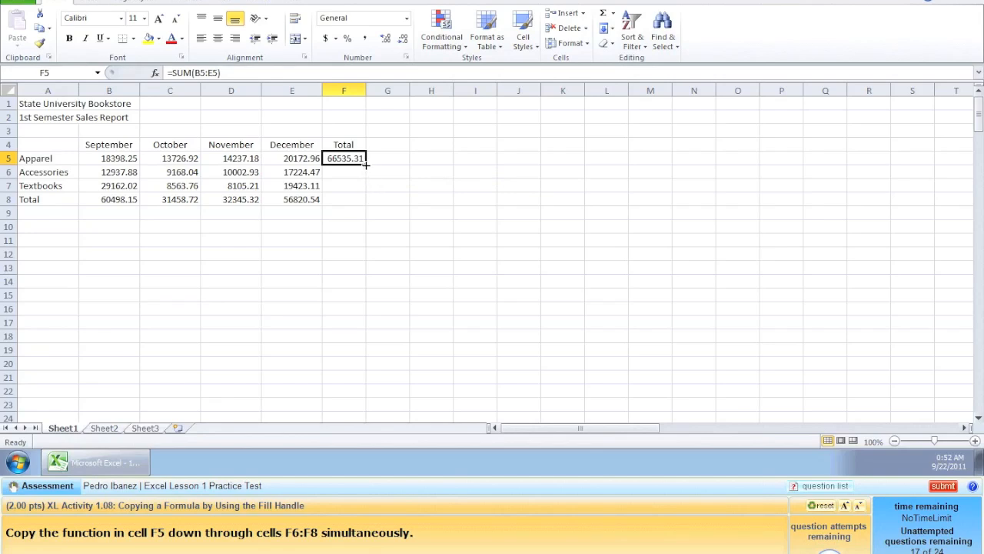
pyautogui.moveTo(365, 165); pyautogui.dragTo(366, 208)
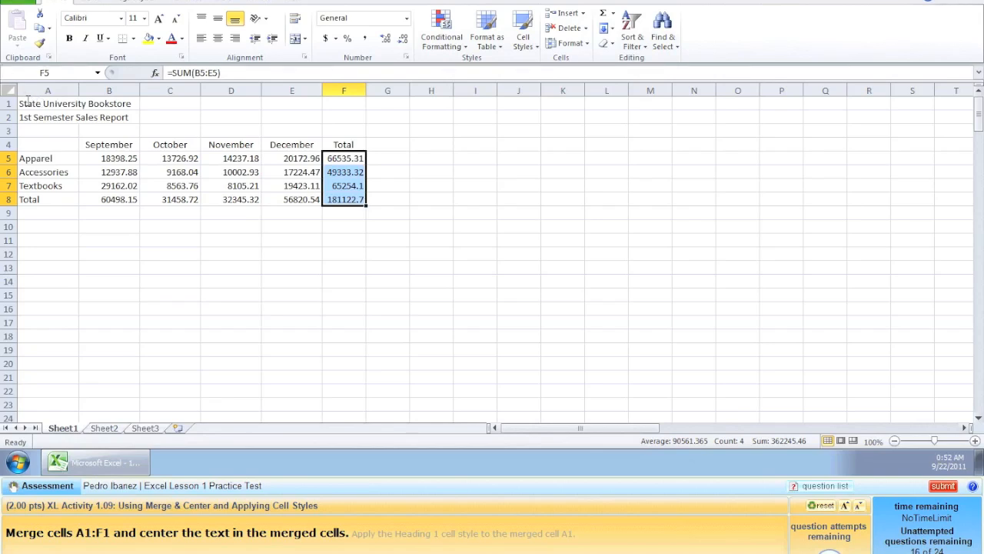
# Merge and center the State University Bookstore title across A1:F1 and apply the Heading 1 cell style
pyautogui.moveTo(26, 102); pyautogui.dragTo(340, 103)
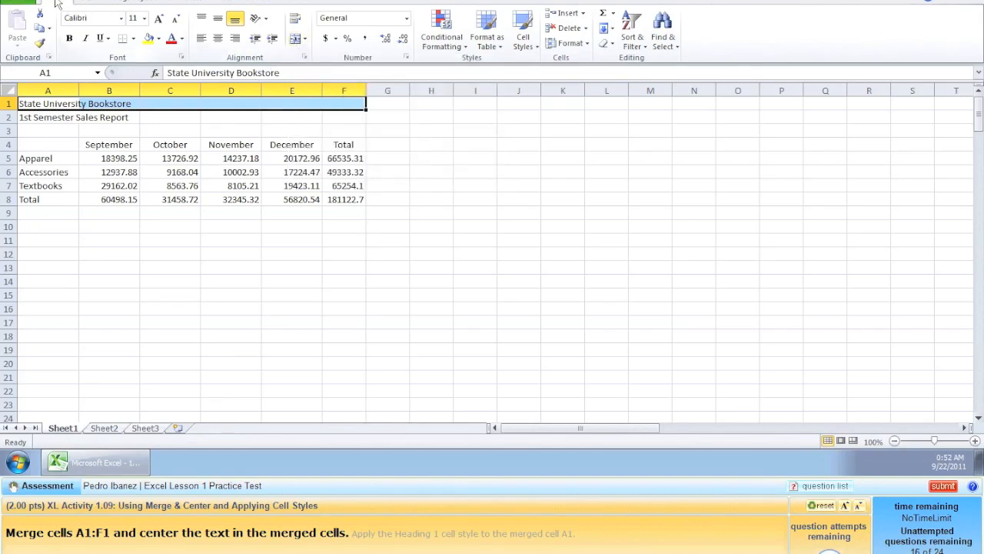
pyautogui.click(296, 39)
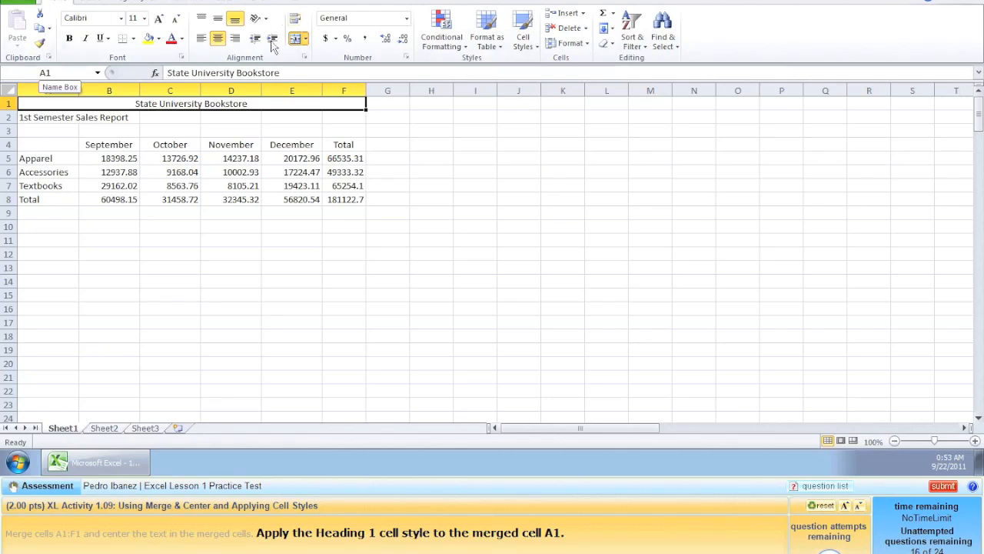
pyautogui.click(525, 31)
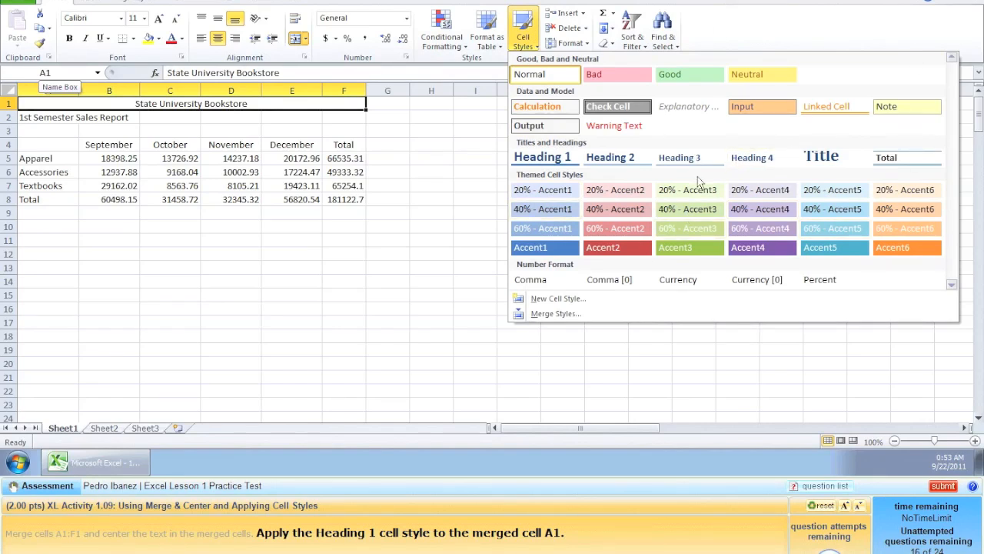
pyautogui.click(542, 158)
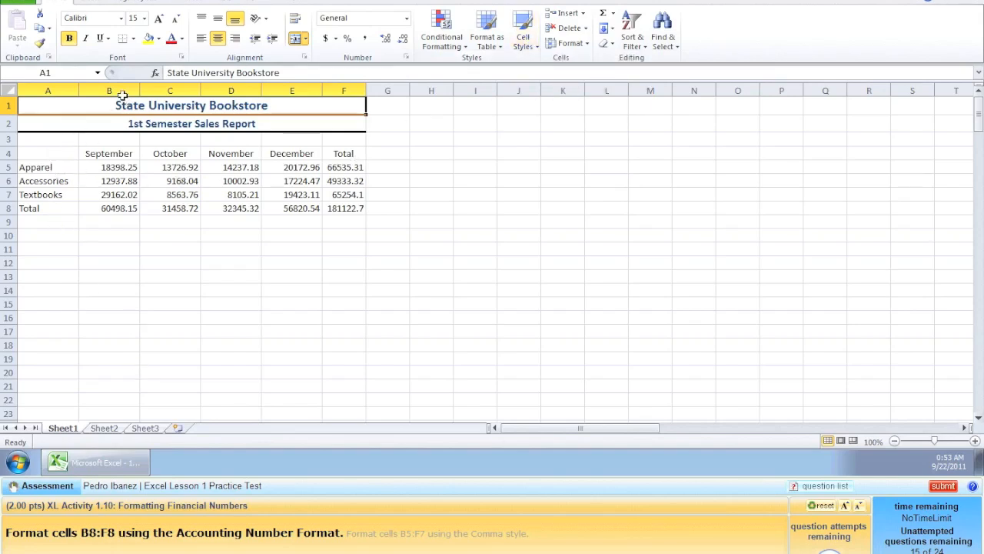
# Format the totals in the range B8:F8 with the Accounting number format
pyautogui.moveTo(102, 208); pyautogui.dragTo(352, 212)
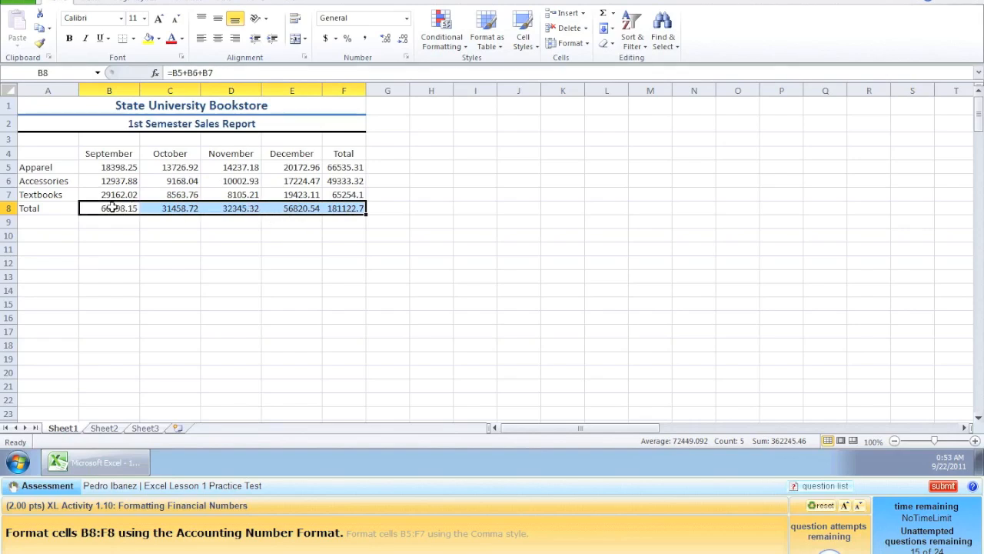
pyautogui.rightClick(213, 209)
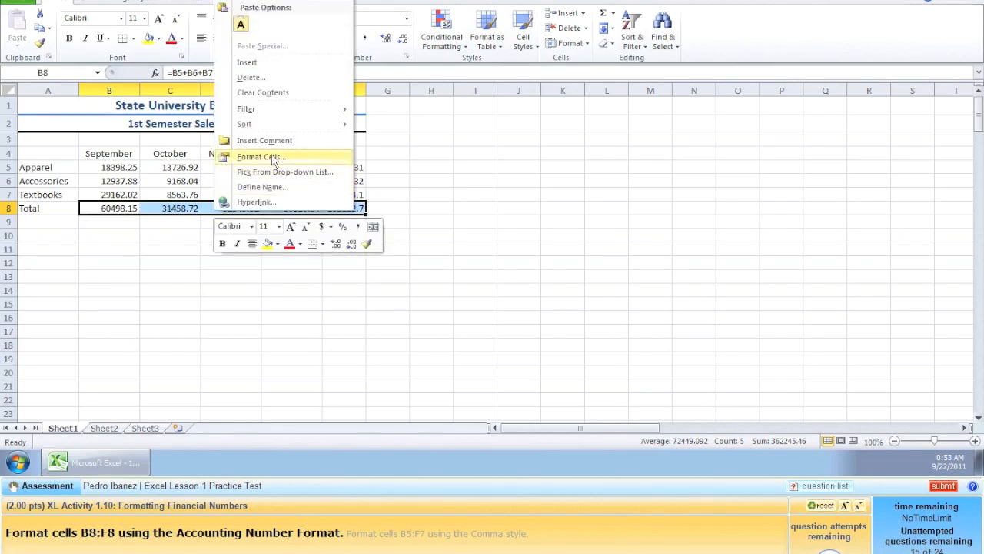
pyautogui.click(262, 157)
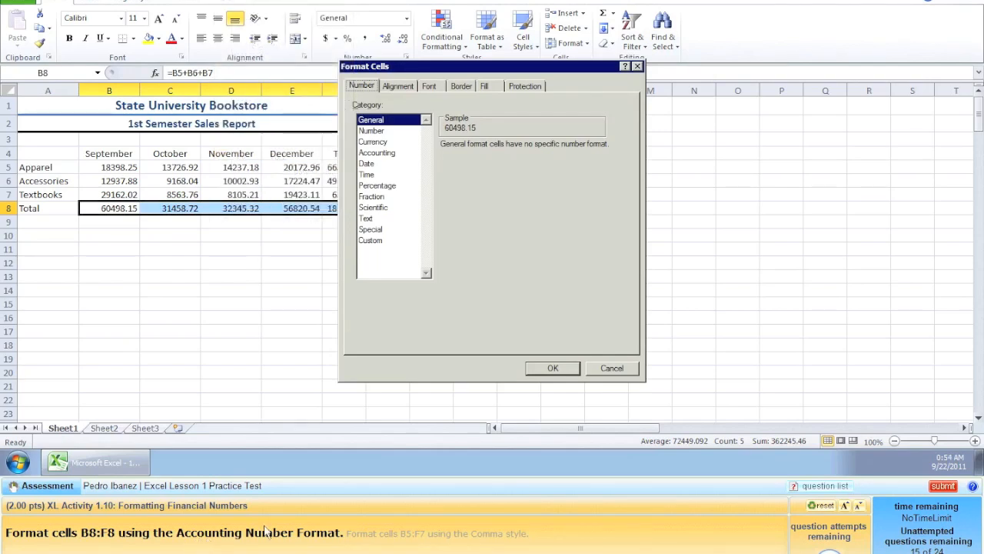
pyautogui.click(376, 155)
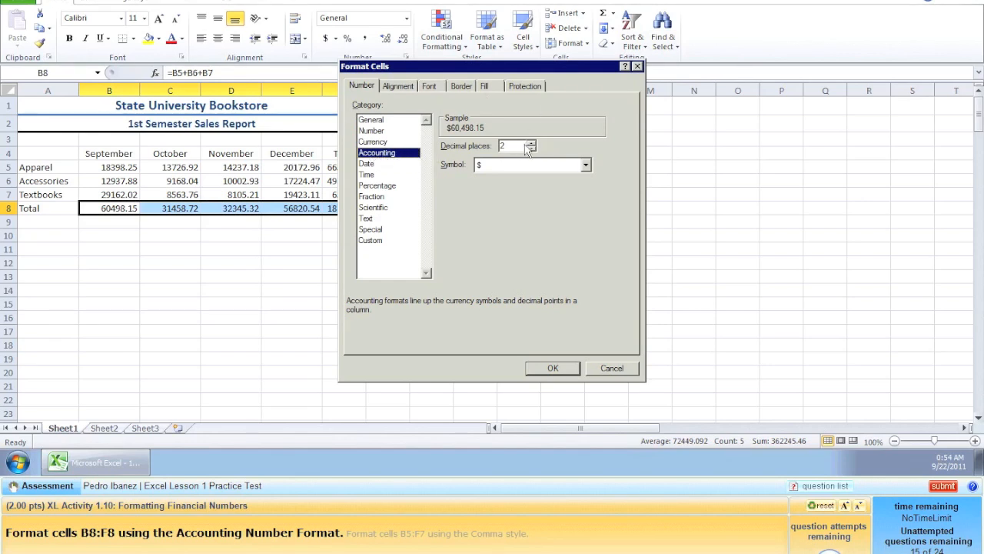
pyautogui.click(553, 368)
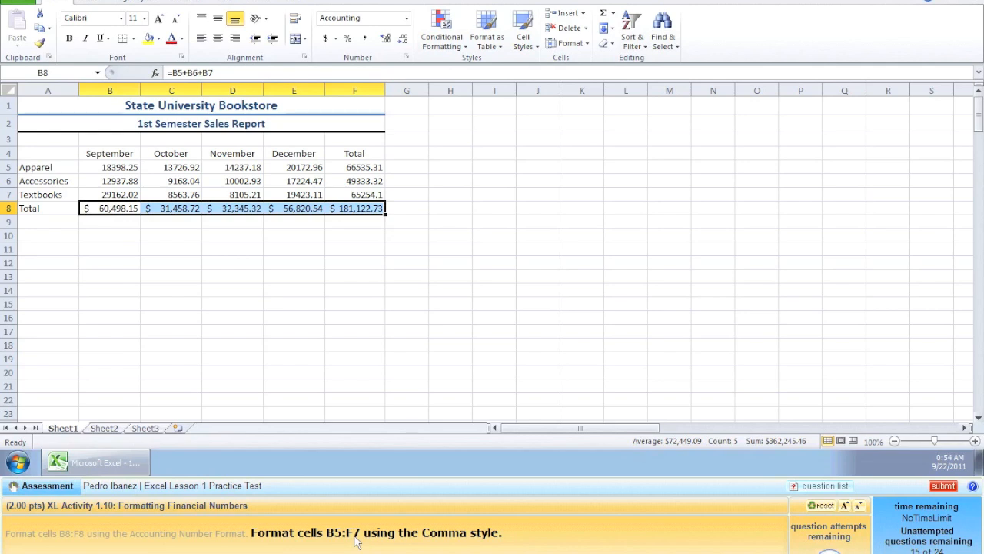
# Apply the Comma cell style to the sales figures in the range B5:F7
pyautogui.moveTo(91, 170); pyautogui.dragTo(346, 196)
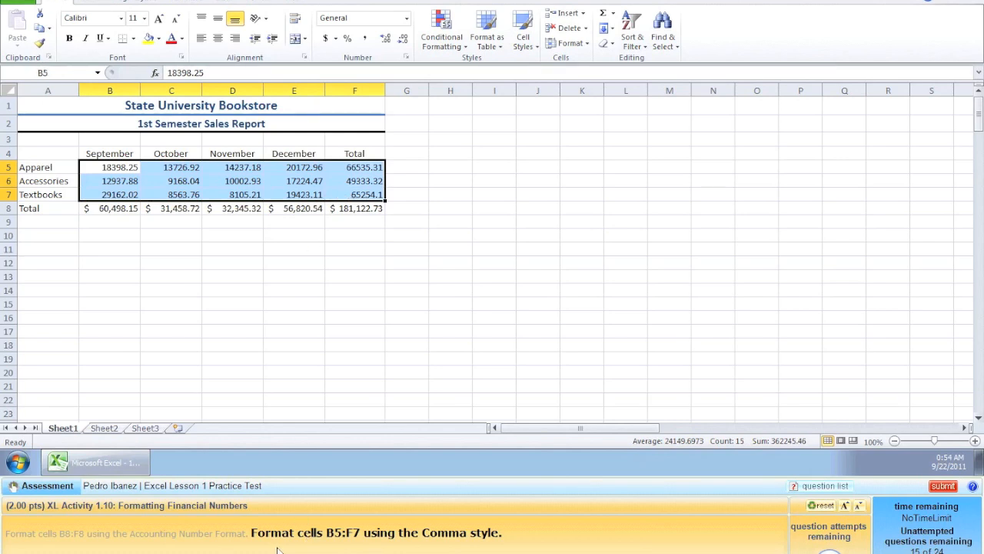
pyautogui.rightClick(280, 181)
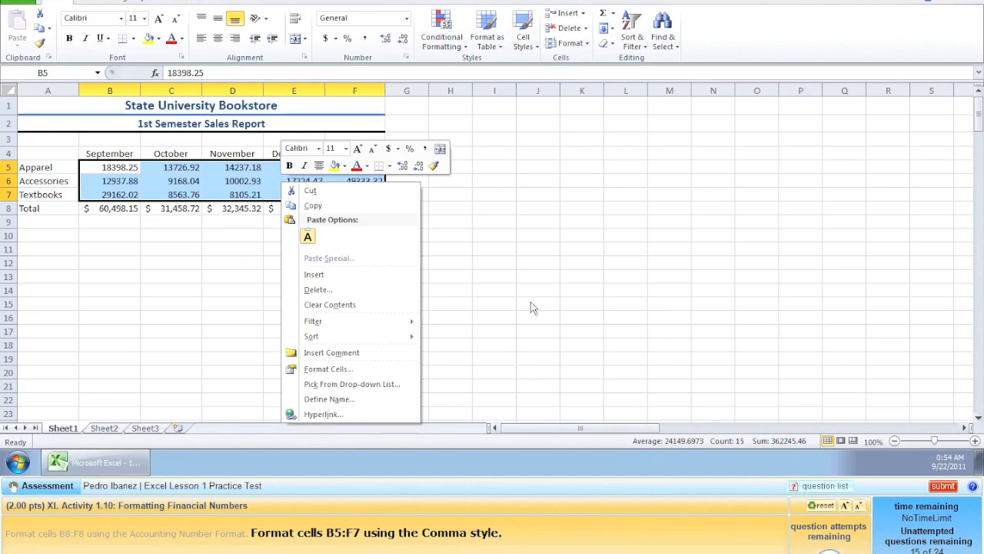
pyautogui.click(529, 46)
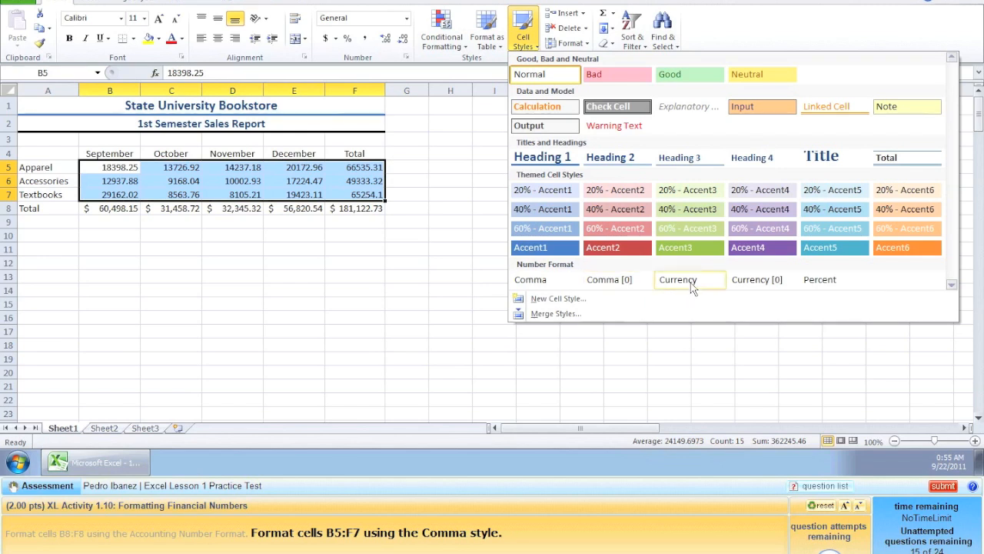
pyautogui.click(538, 281)
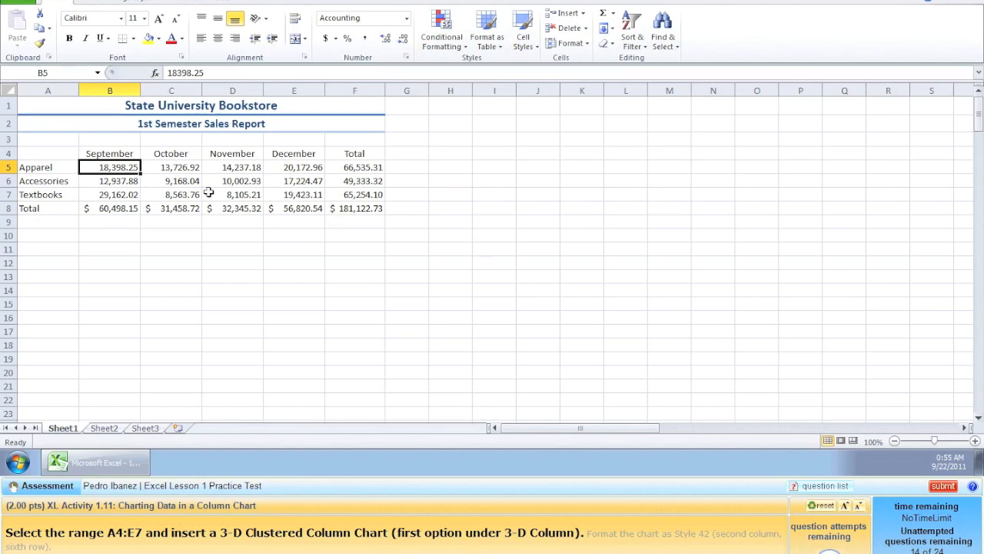
# Insert a 3-D Clustered Column chart from the range A4:E7
pyautogui.moveTo(55, 154); pyautogui.dragTo(296, 195)
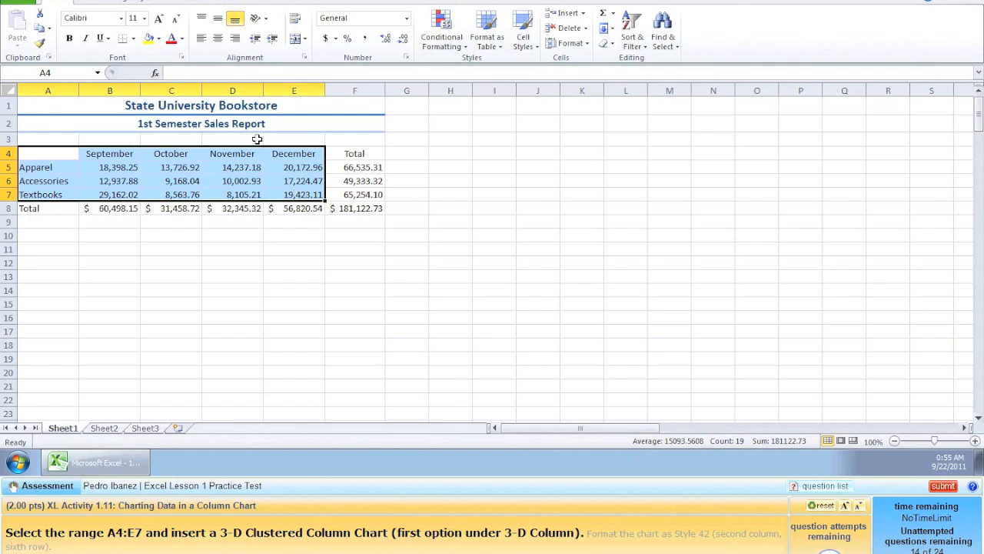
pyautogui.click(90, 5)
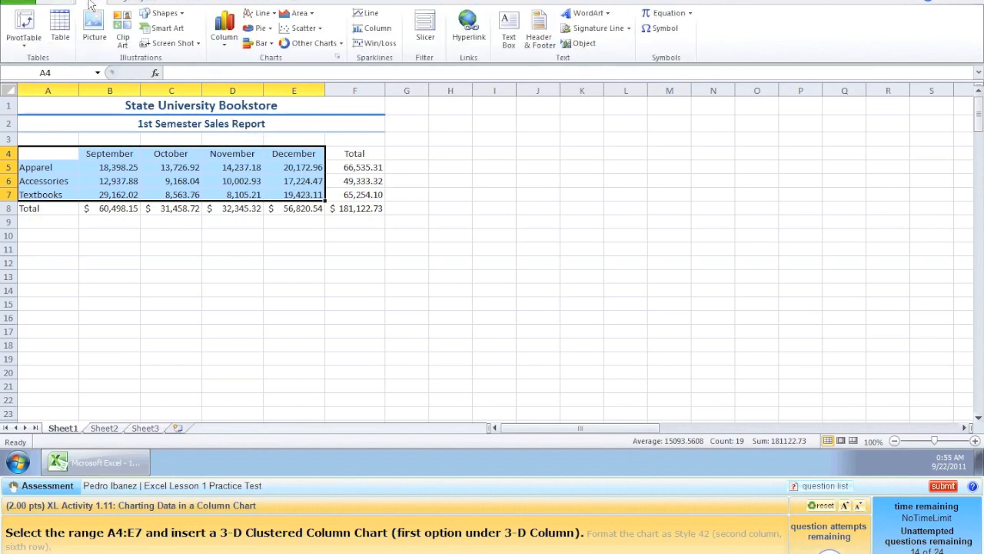
pyautogui.click(225, 35)
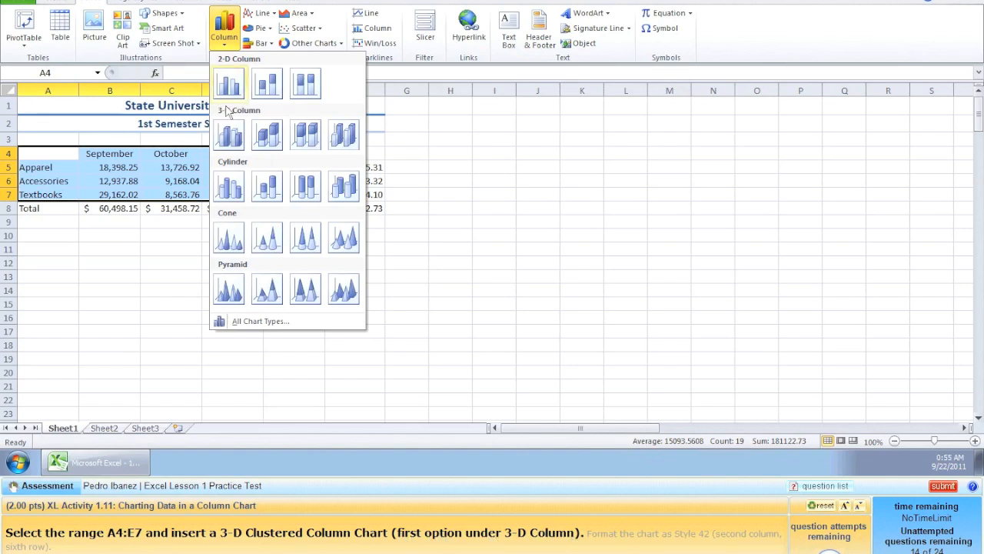
pyautogui.click(229, 137)
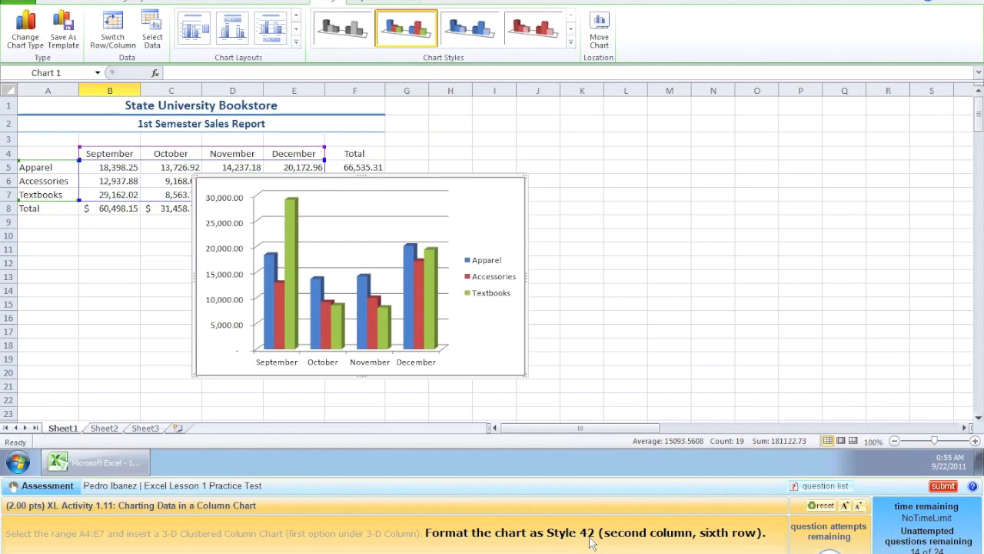
# Apply chart Style 42 to the 3-D Clustered Column chart
pyautogui.click(580, 127)
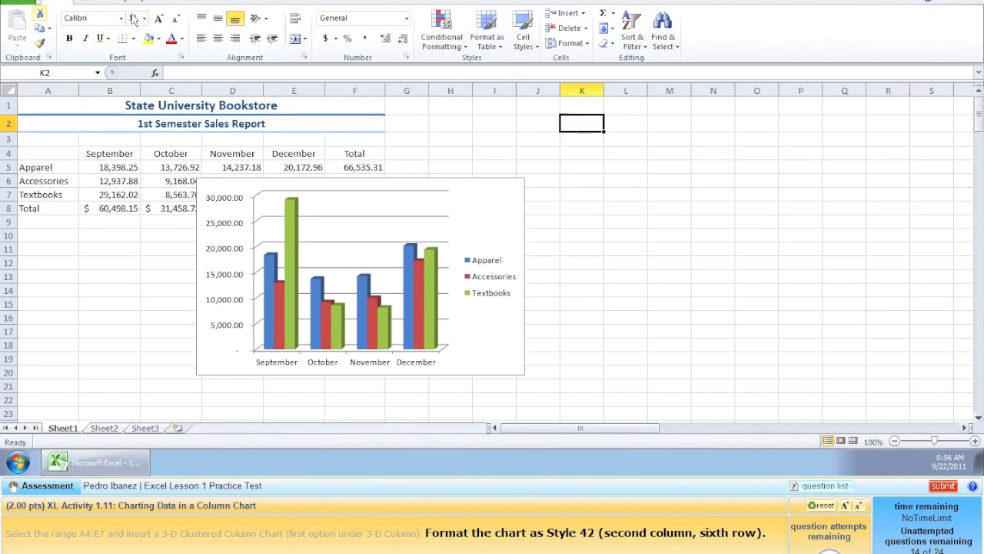
pyautogui.click(486, 204)
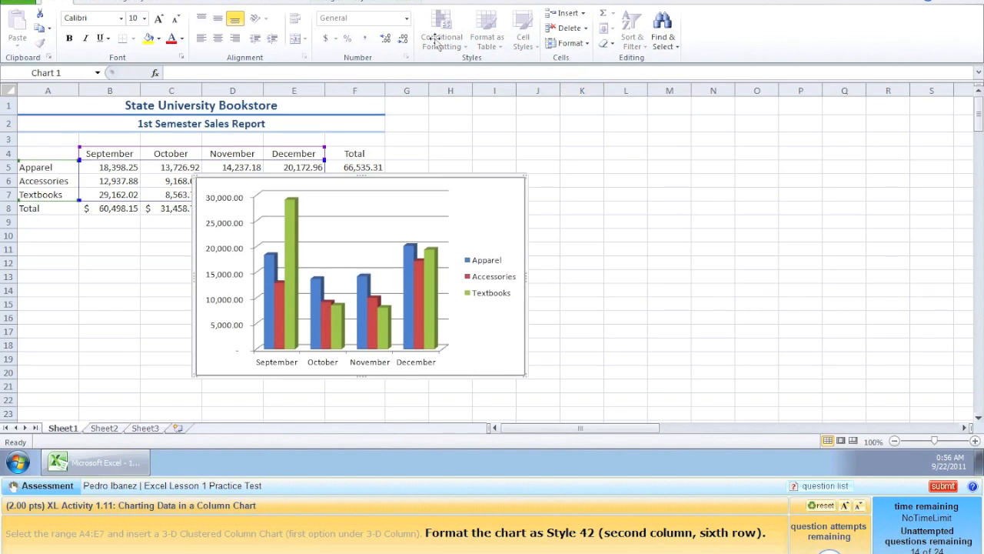
pyautogui.click(331, 4)
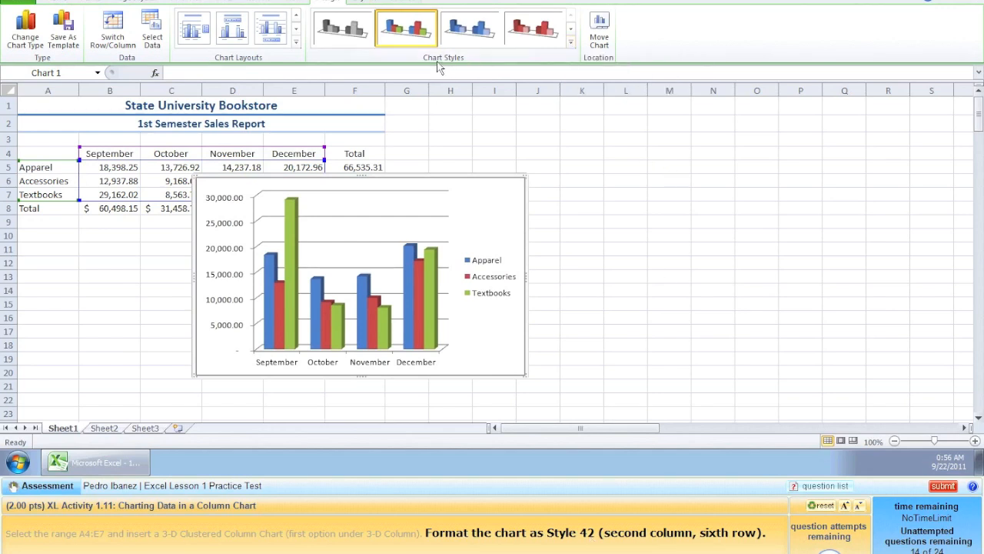
pyautogui.click(571, 44)
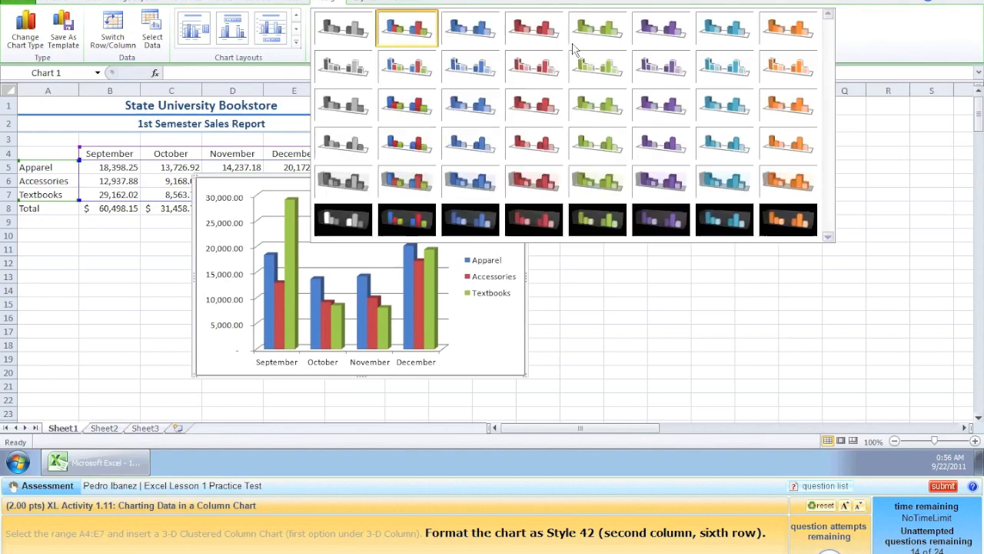
pyautogui.click(398, 222)
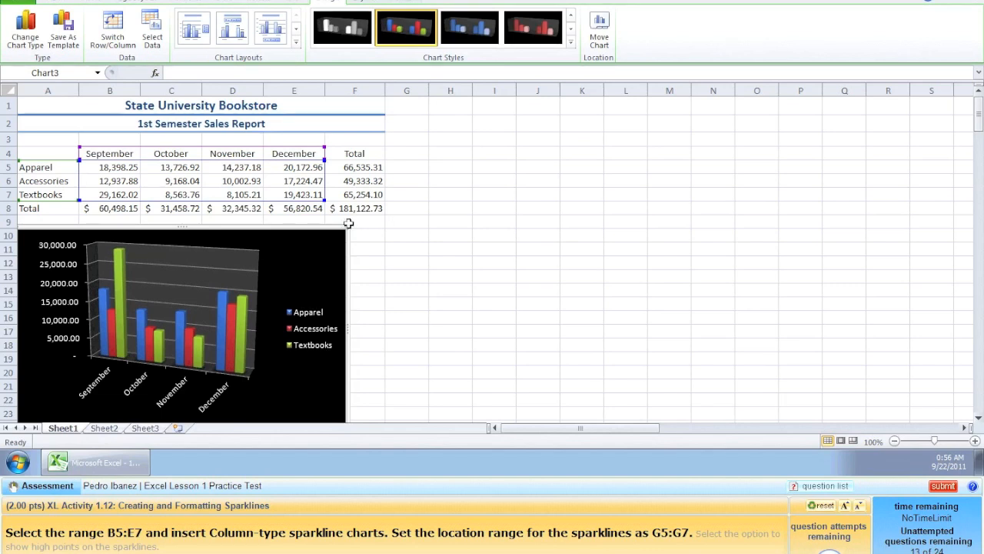
# Insert Column sparklines for the data range B5:E7 in the location range G5:G7 and show their high points
pyautogui.moveTo(112, 163); pyautogui.dragTo(299, 197)
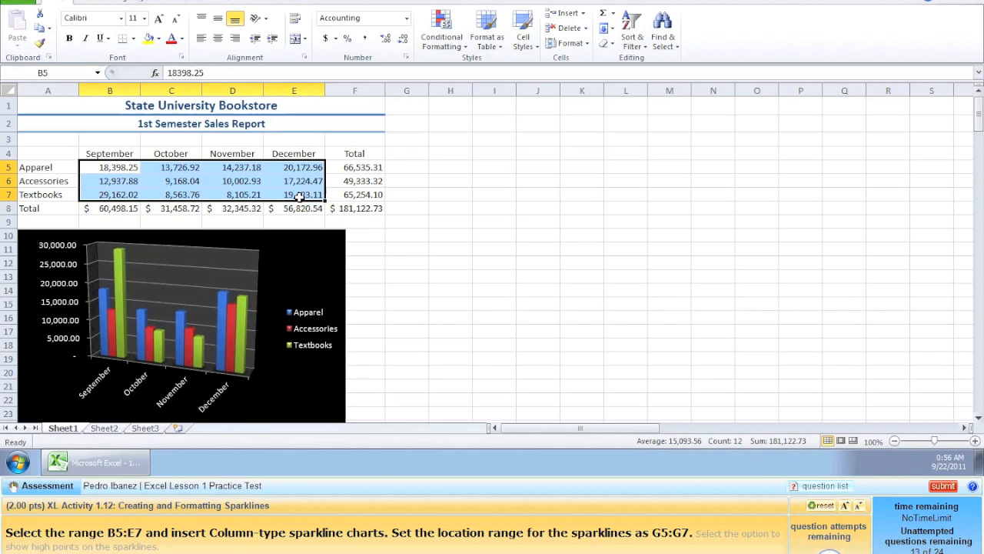
pyautogui.click(96, 4)
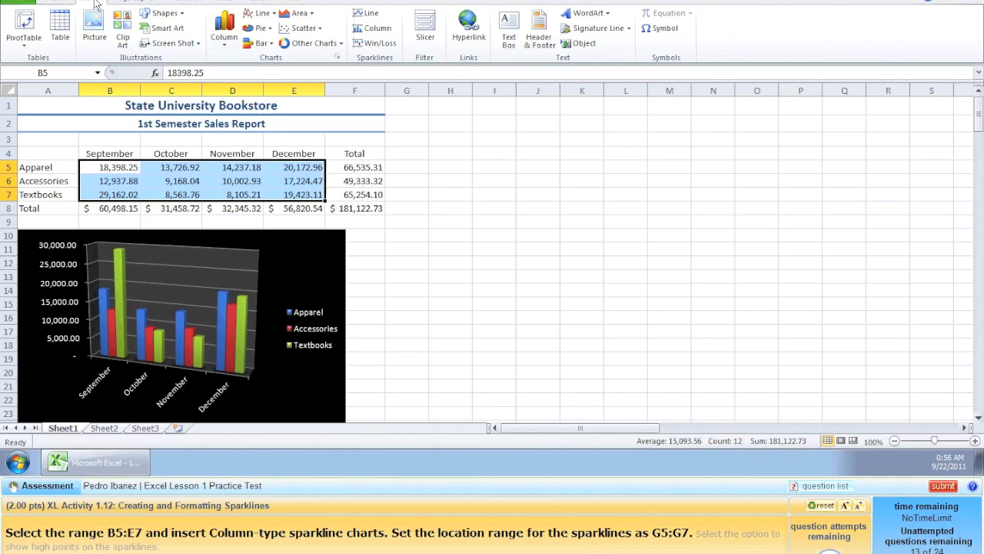
pyautogui.click(380, 29)
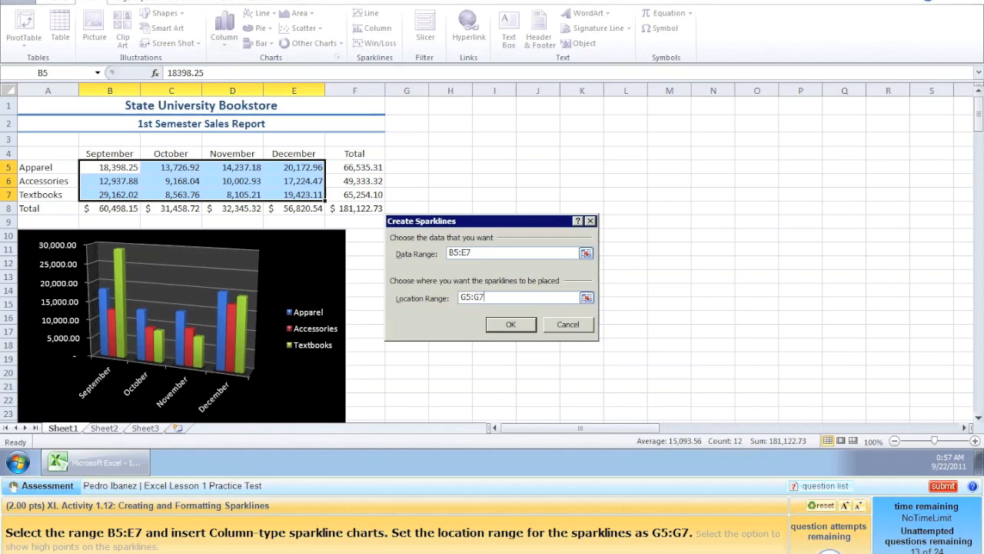
pyautogui.click(530, 329)
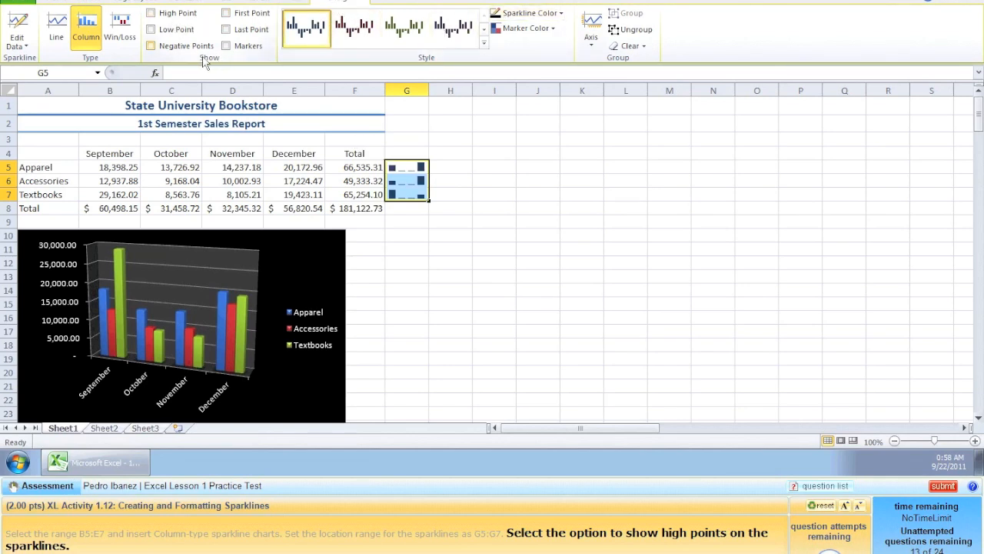
pyautogui.click(153, 19)
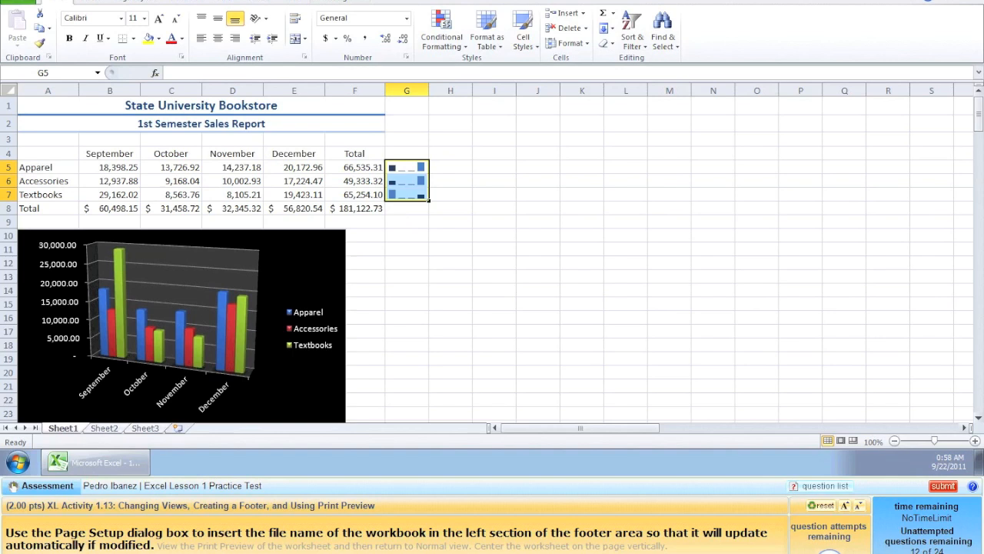
# Use Page Setup to insert the automatically updating file name field in the left section of a custom footer
pyautogui.click(127, 4)
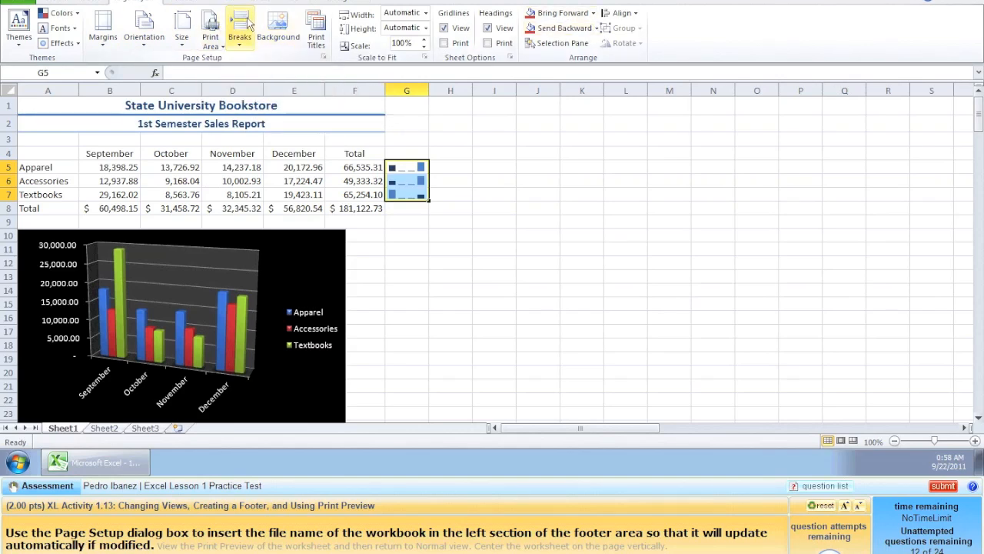
pyautogui.click(324, 57)
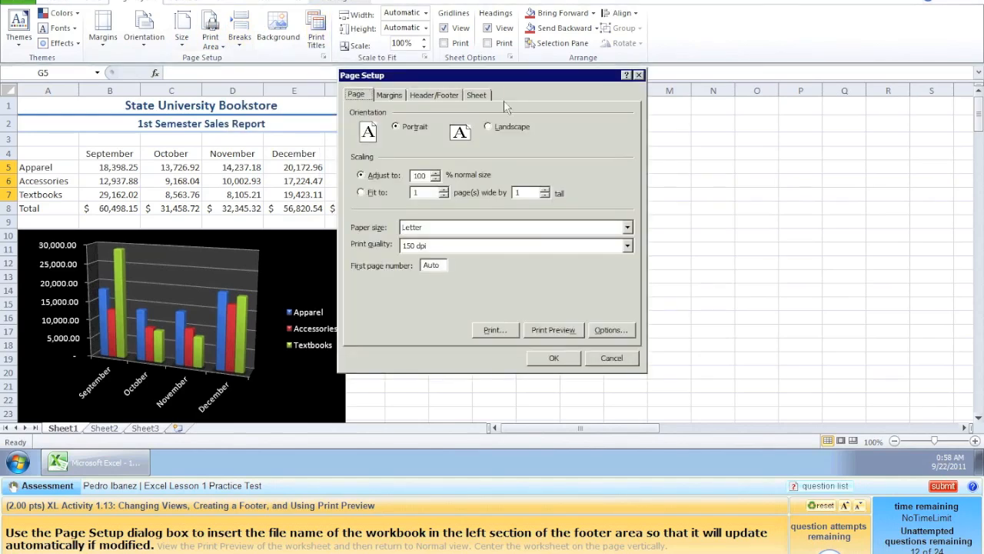
pyautogui.click(432, 95)
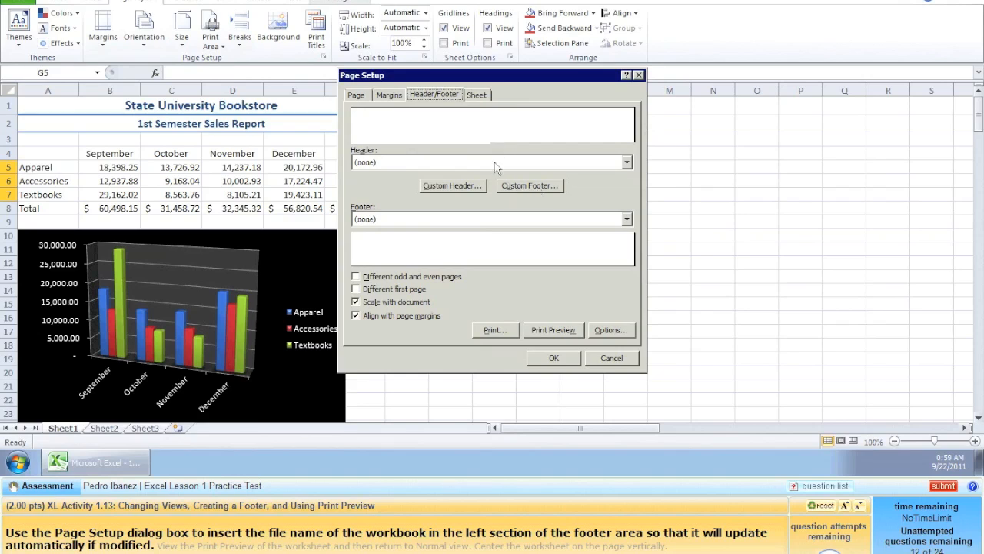
pyautogui.click(538, 185)
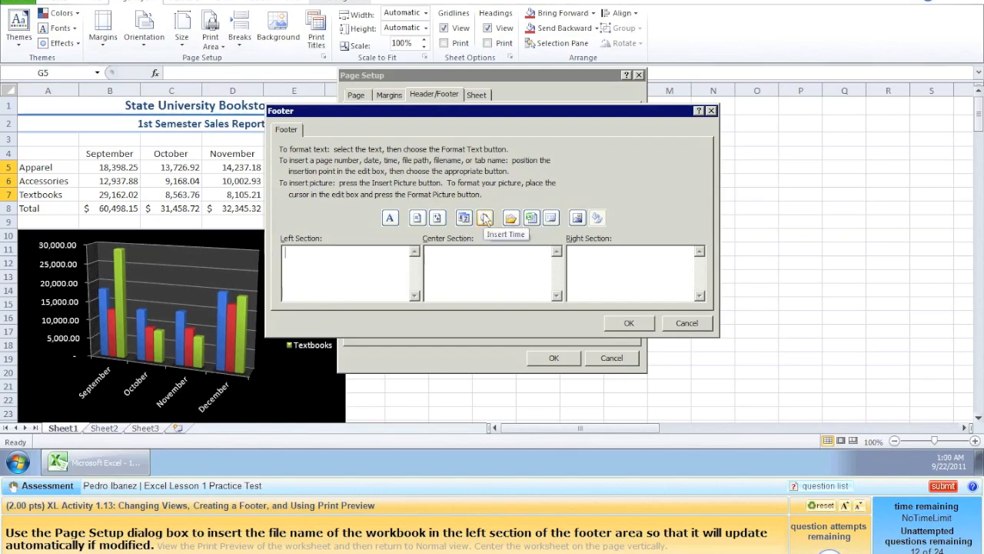
pyautogui.click(531, 218)
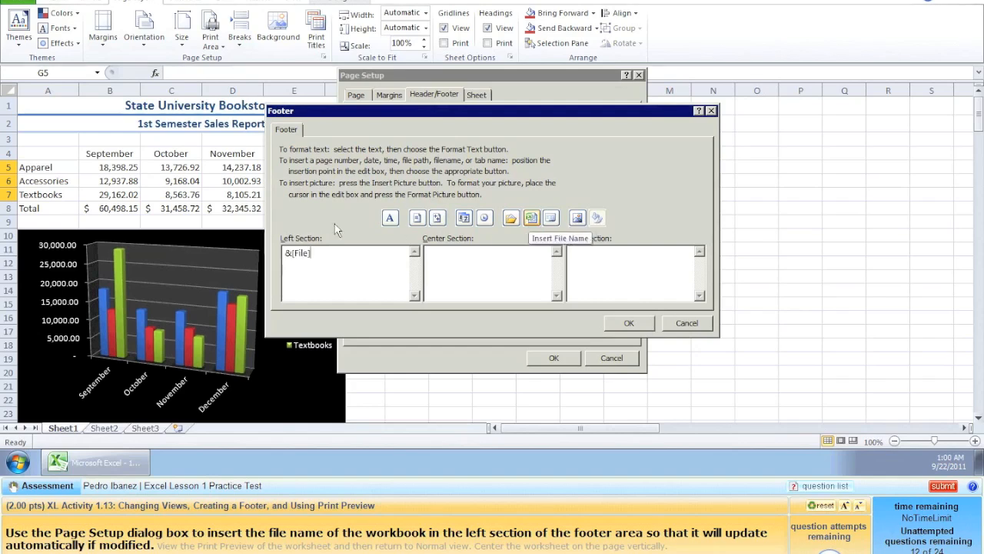
pyautogui.click(629, 323)
pyautogui.click(553, 357)
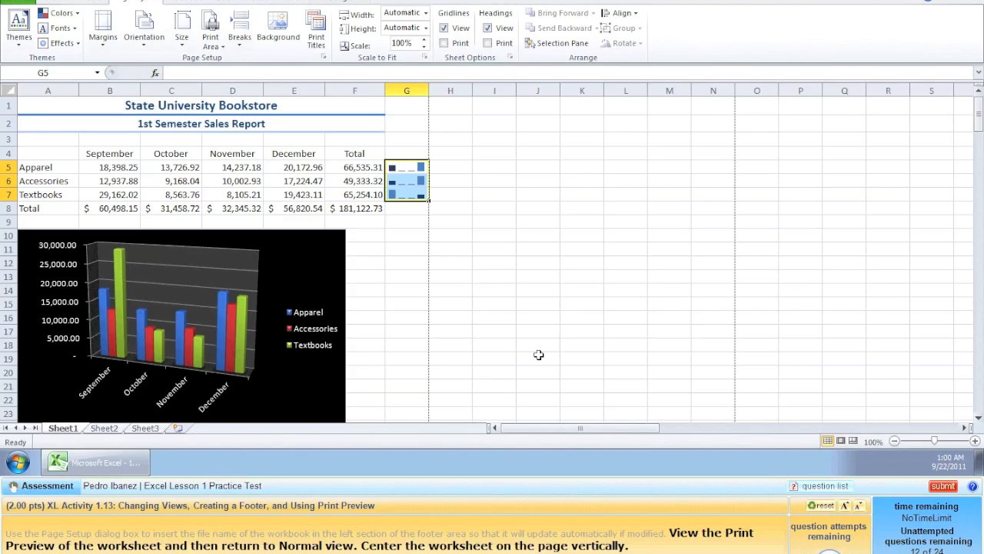
# View the worksheet in Print Preview and return to Normal view
pyautogui.click(15, 4)
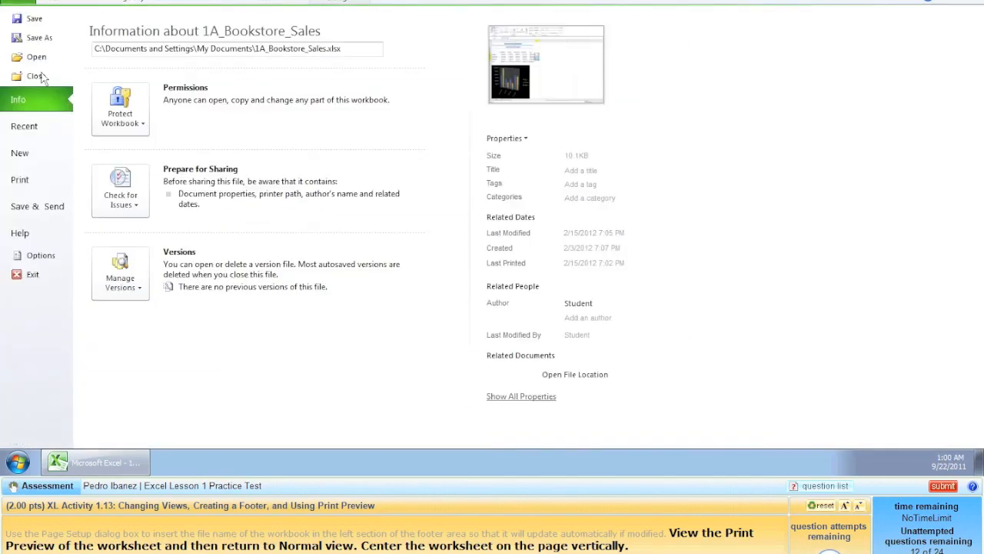
pyautogui.click(31, 182)
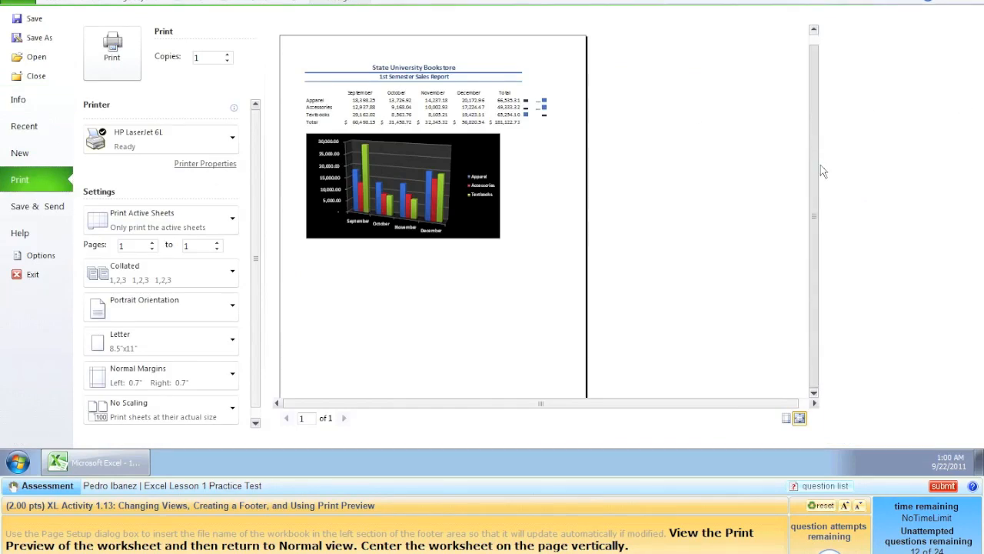
pyautogui.scroll(-1, 814, 105)
pyautogui.scroll(1, 813, 104)
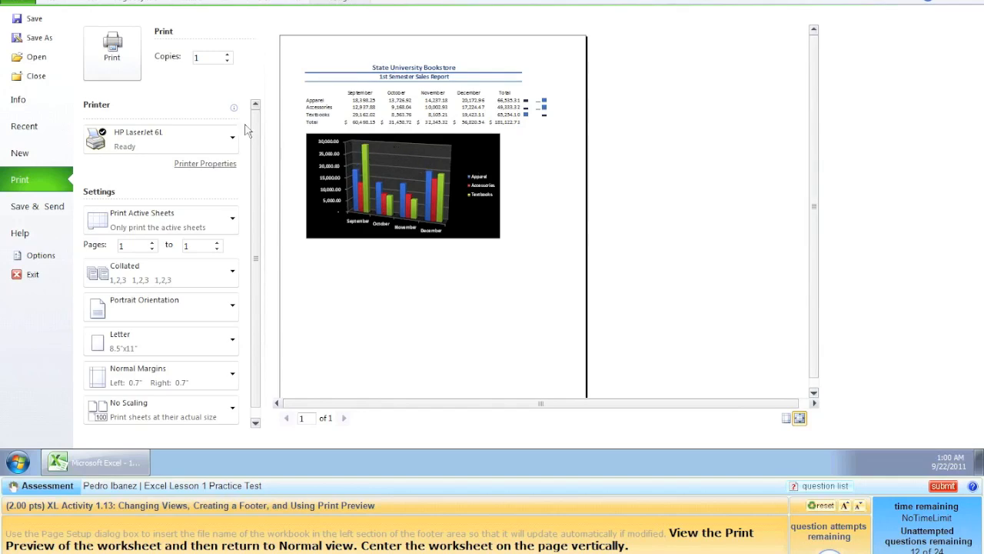
pyautogui.click(61, 4)
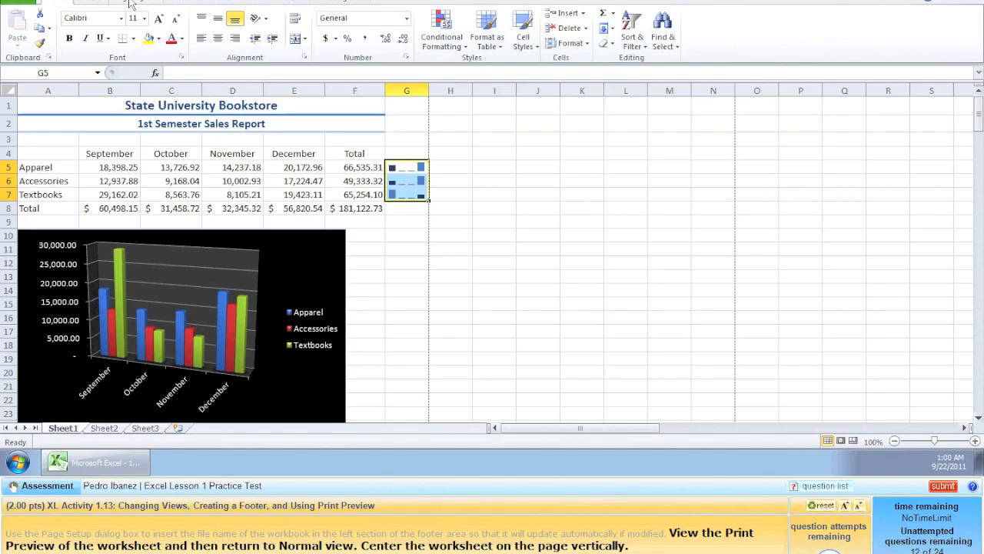
# Center the worksheet vertically on the page through the custom margin settings
pyautogui.click(130, 3)
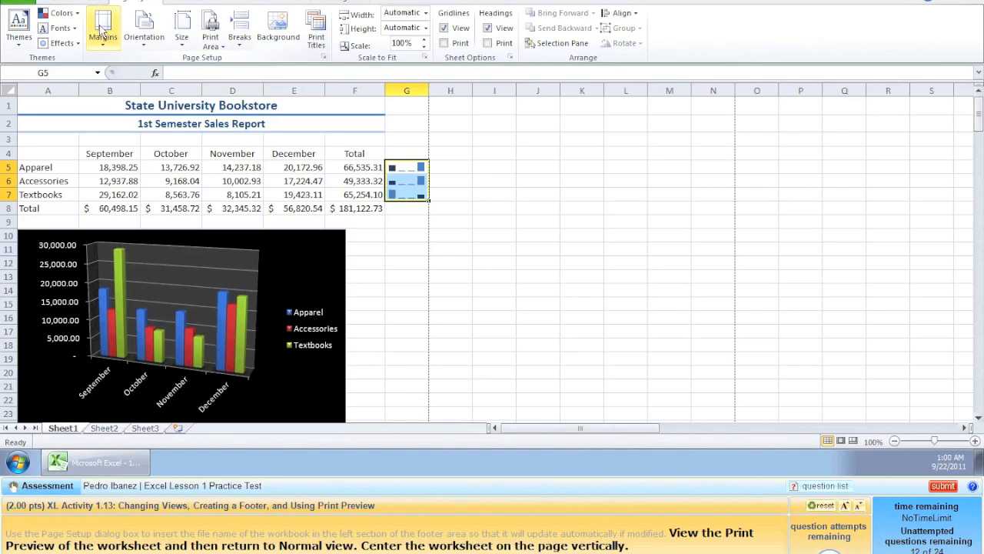
pyautogui.click(102, 30)
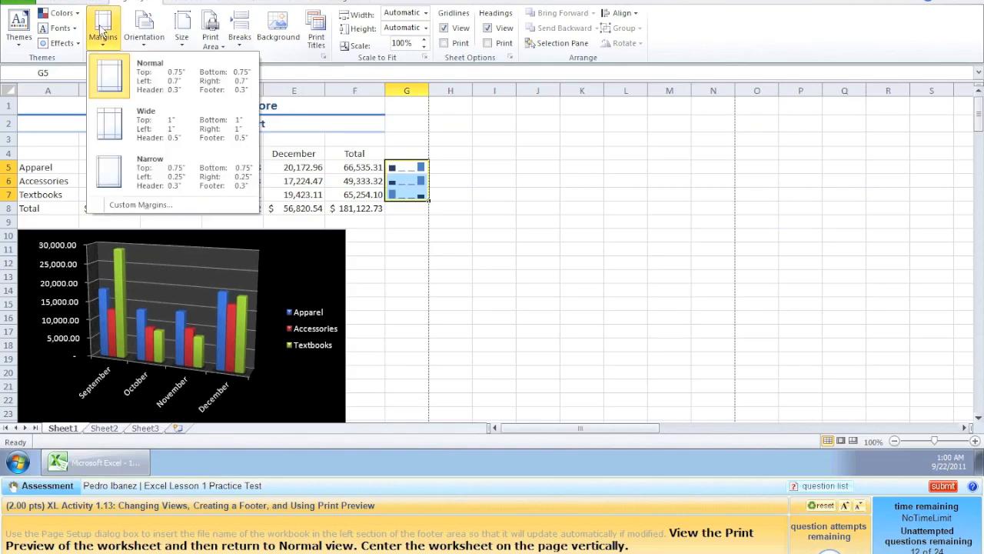
pyautogui.click(131, 205)
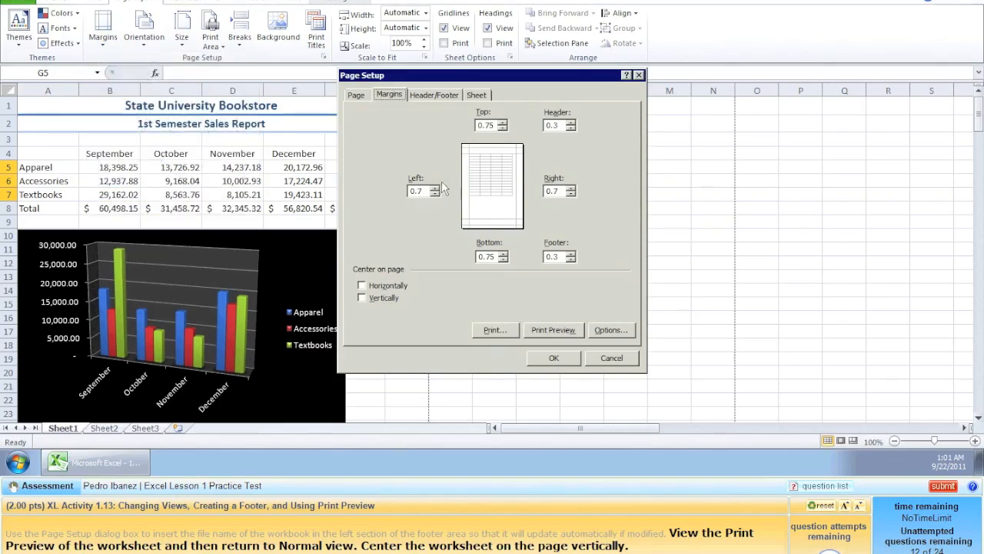
pyautogui.click(362, 297)
pyautogui.click(559, 356)
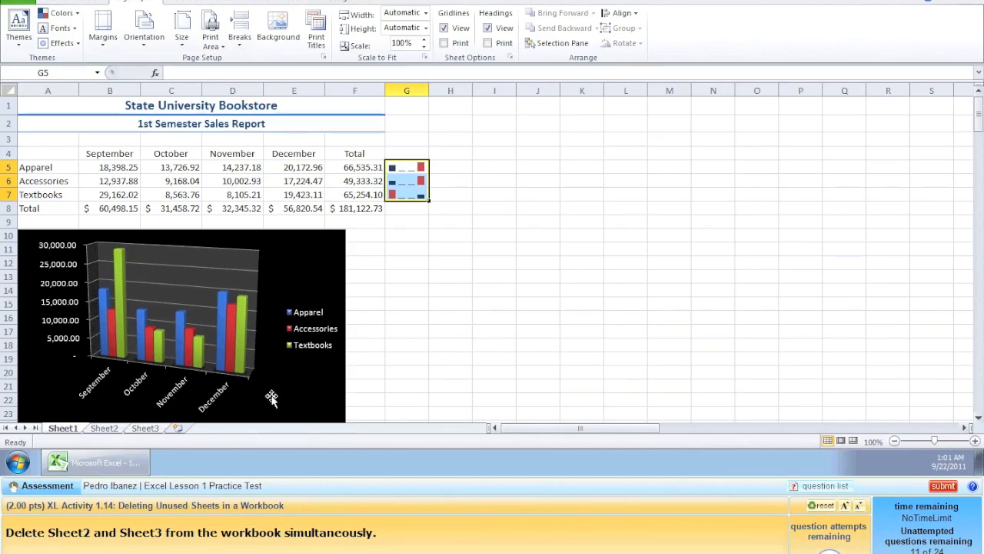
# Delete the unused worksheets Sheet2 and Sheet3 from the workbook
pyautogui.click(105, 428)
pyautogui.rightClick(105, 428)
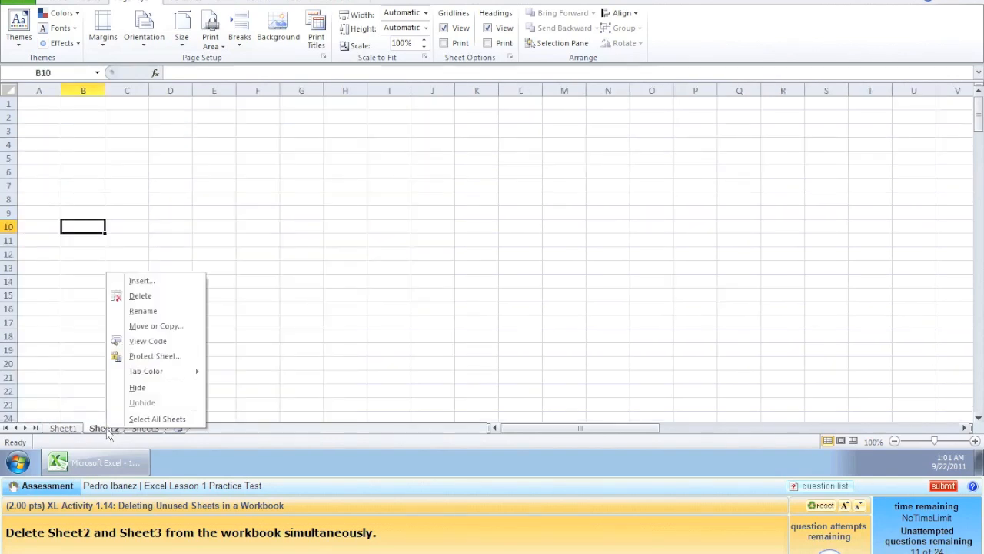
pyautogui.click(146, 298)
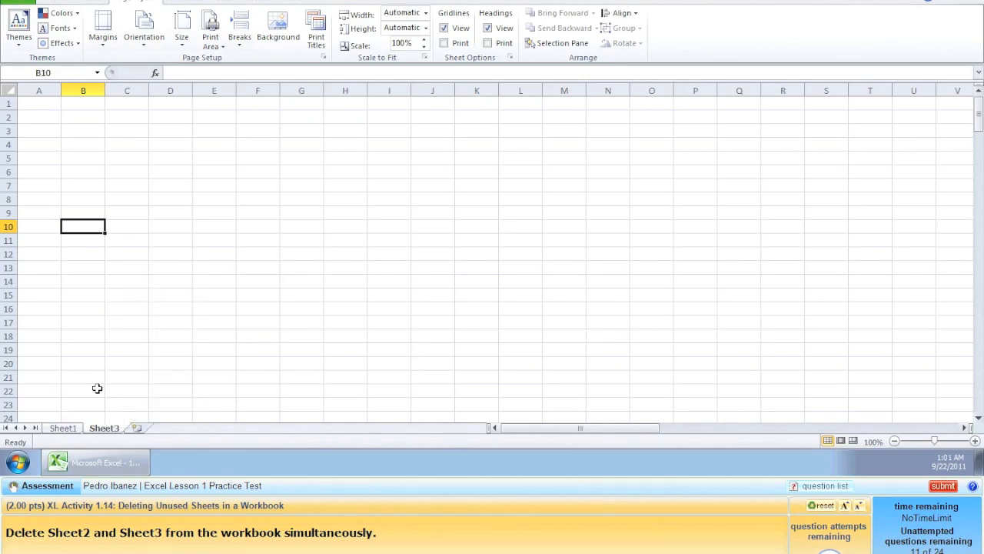
pyautogui.rightClick(105, 429)
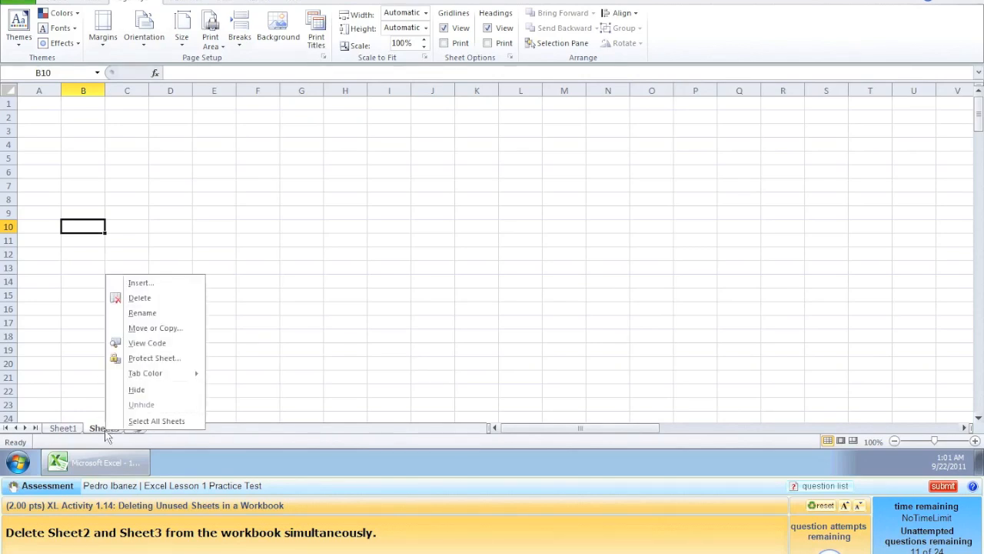
pyautogui.click(157, 298)
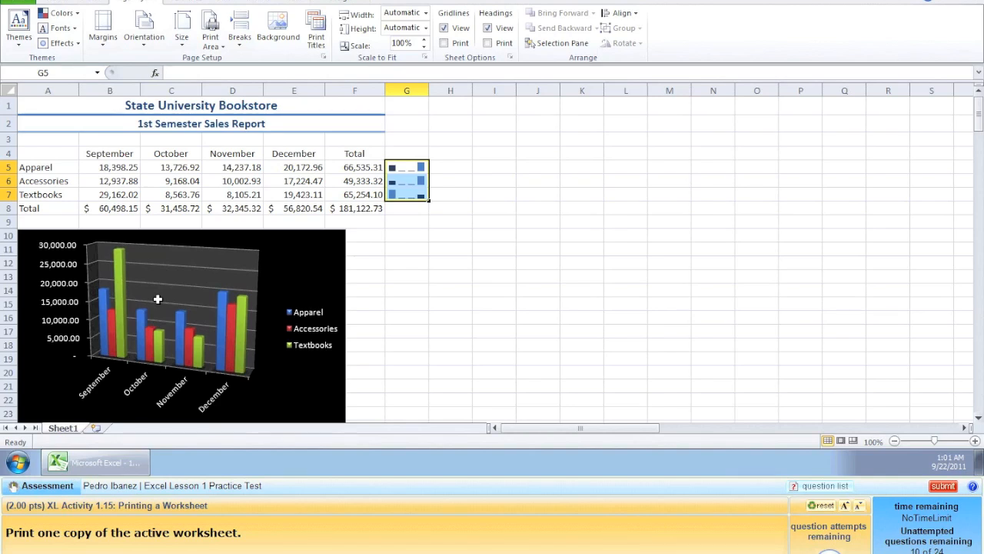
# Print one copy of the active worksheet
pyautogui.click(21, 5)
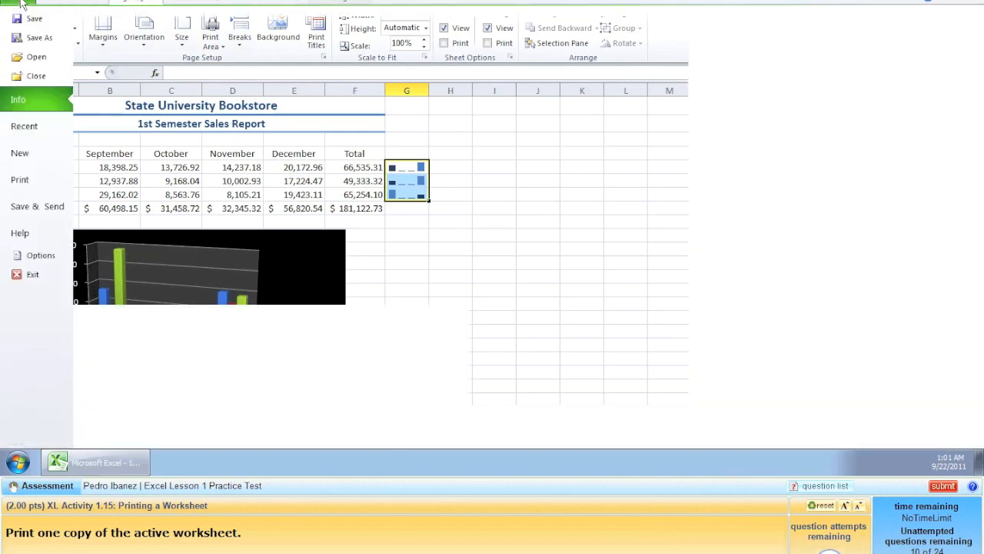
pyautogui.click(20, 181)
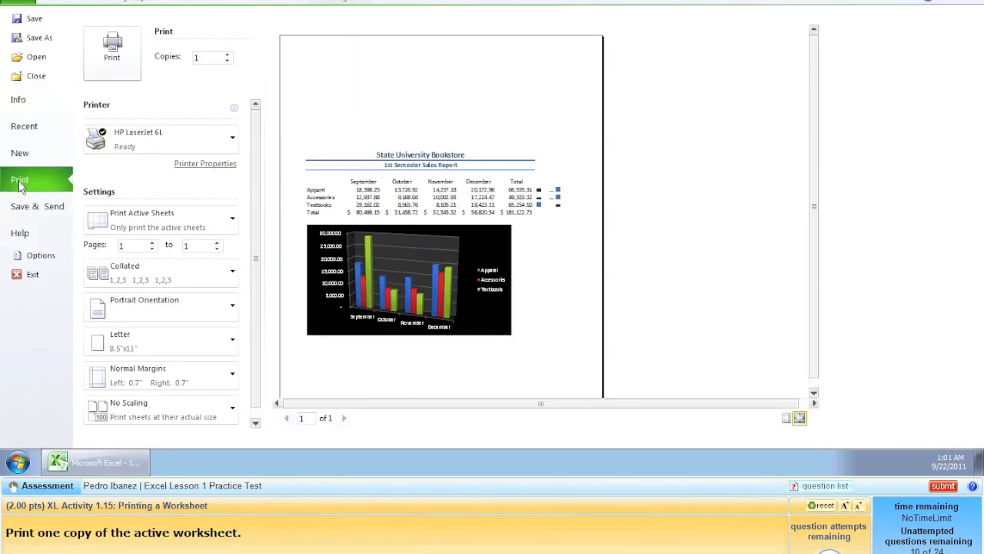
pyautogui.click(198, 59)
pyautogui.click(112, 64)
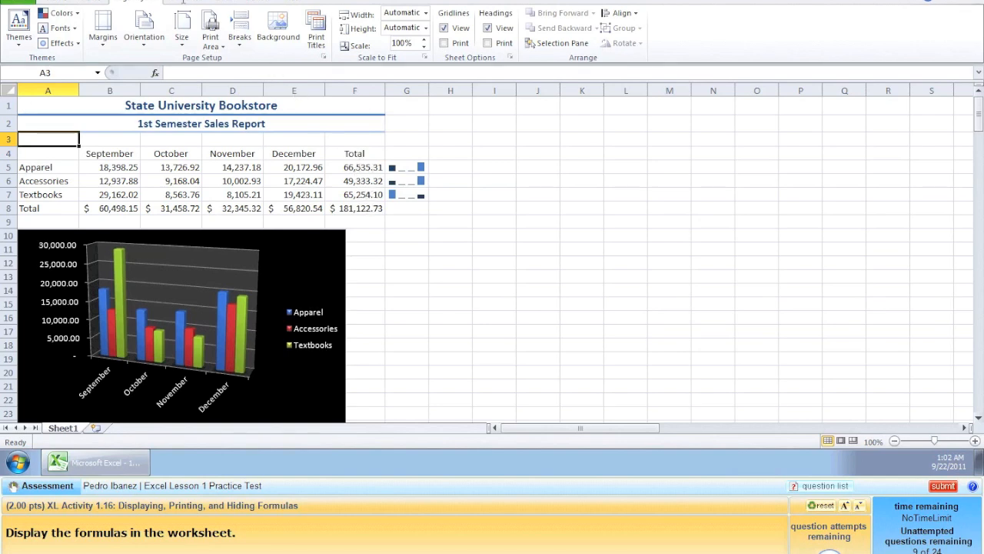
# Display the formulas in the bookstore sales worksheet
pyautogui.click(191, 3)
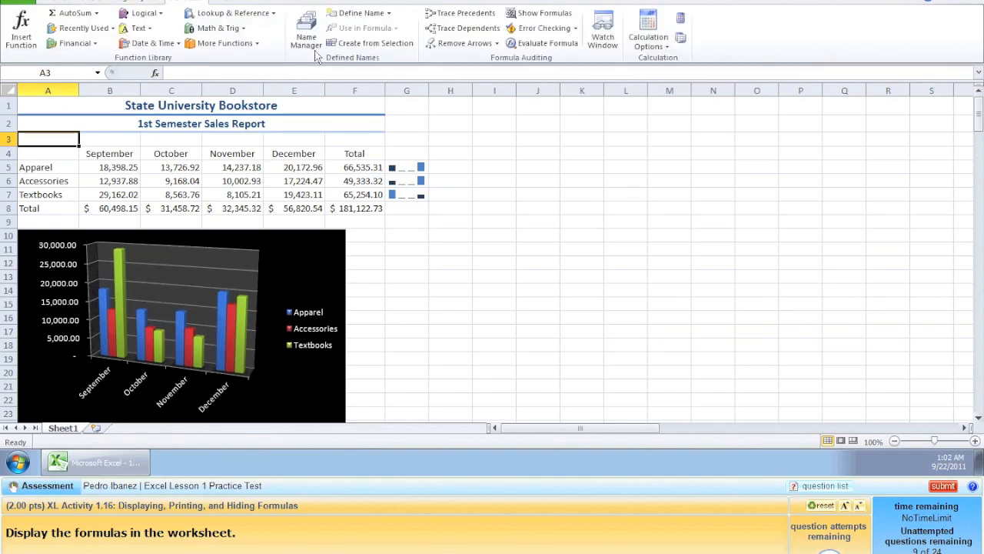
pyautogui.click(544, 15)
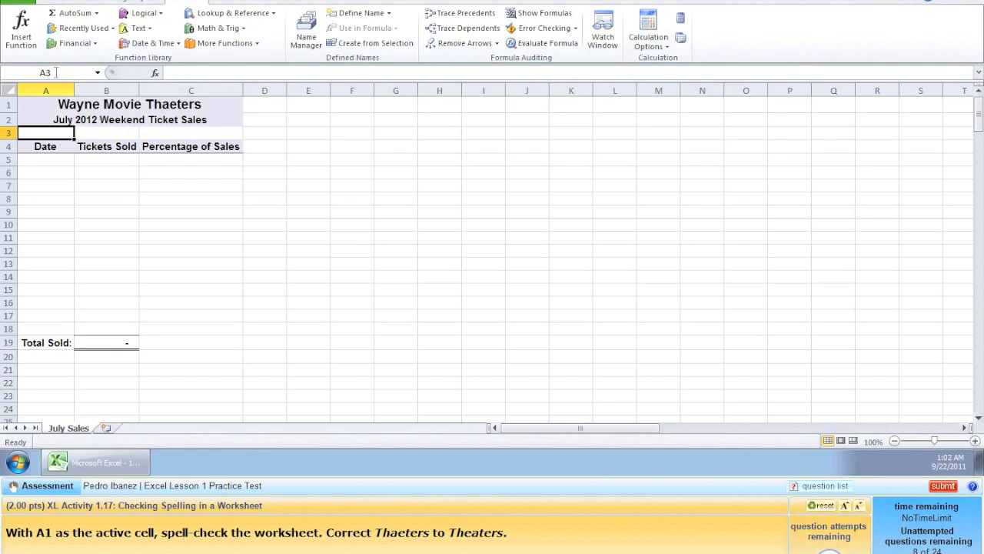
# Spell-check the worksheet starting from cell A1, changing "Thaeters" to "Theaters" in the title
pyautogui.click(36, 106)
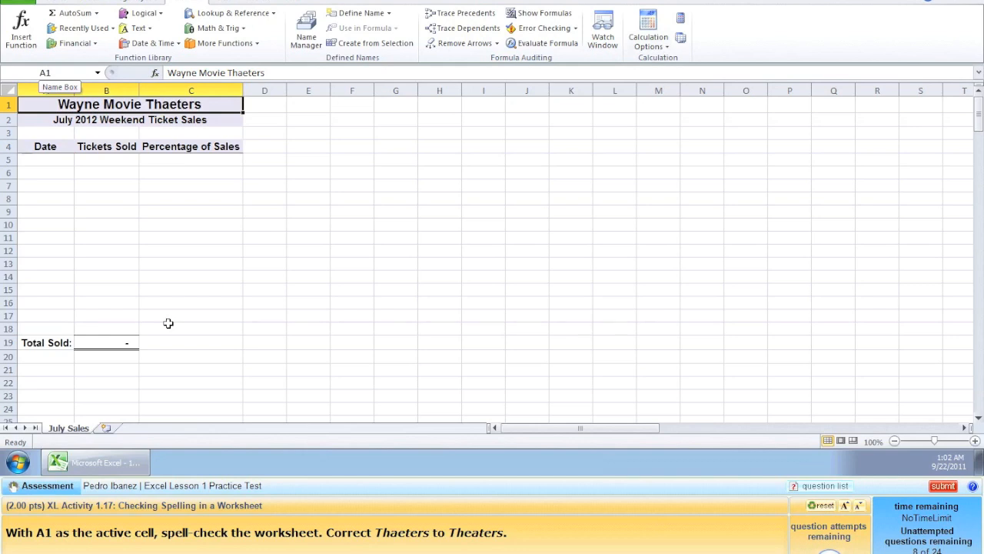
pyautogui.click(261, 4)
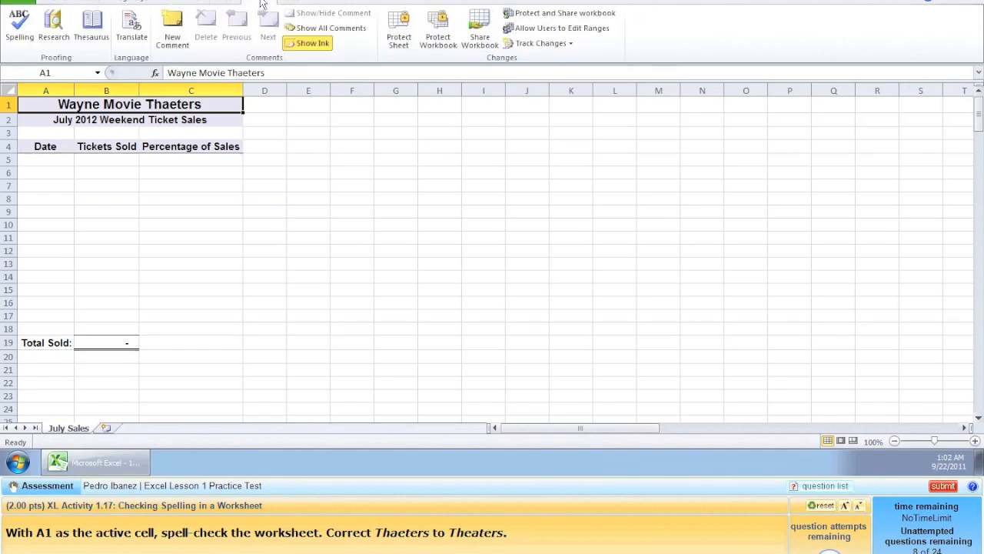
pyautogui.click(20, 31)
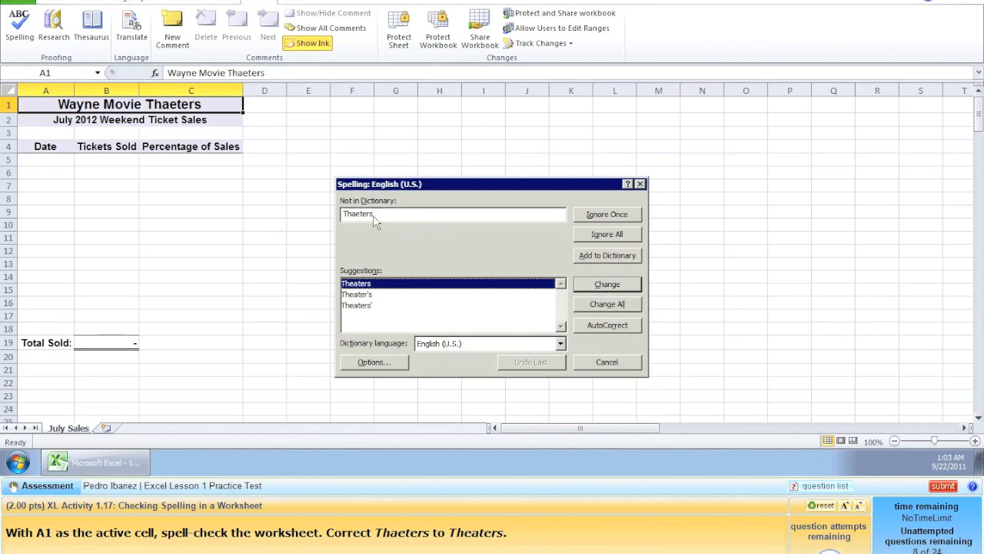
pyautogui.click(635, 284)
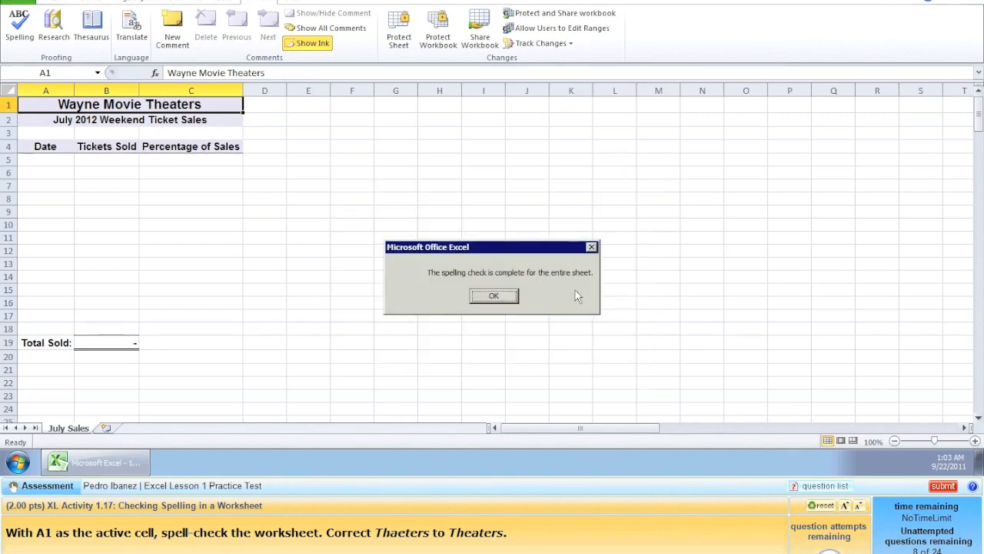
pyautogui.click(494, 296)
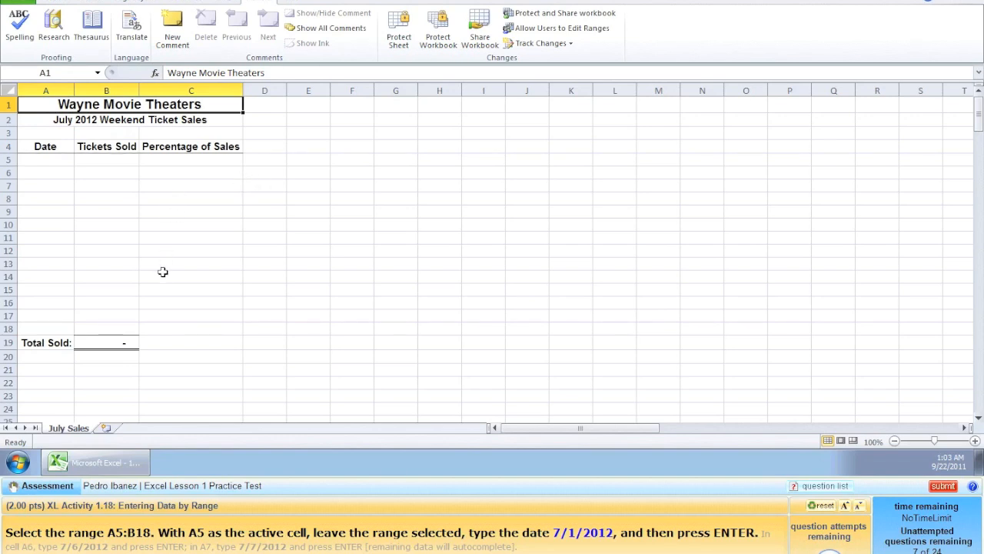
# Select the range A5:B18 and enter the dates 7/1/2012, 7/6/2012 and 7/7/2012 in cells A5 through A7
pyautogui.click(30, 161)
pyautogui.moveTo(30, 161); pyautogui.dragTo(106, 326)
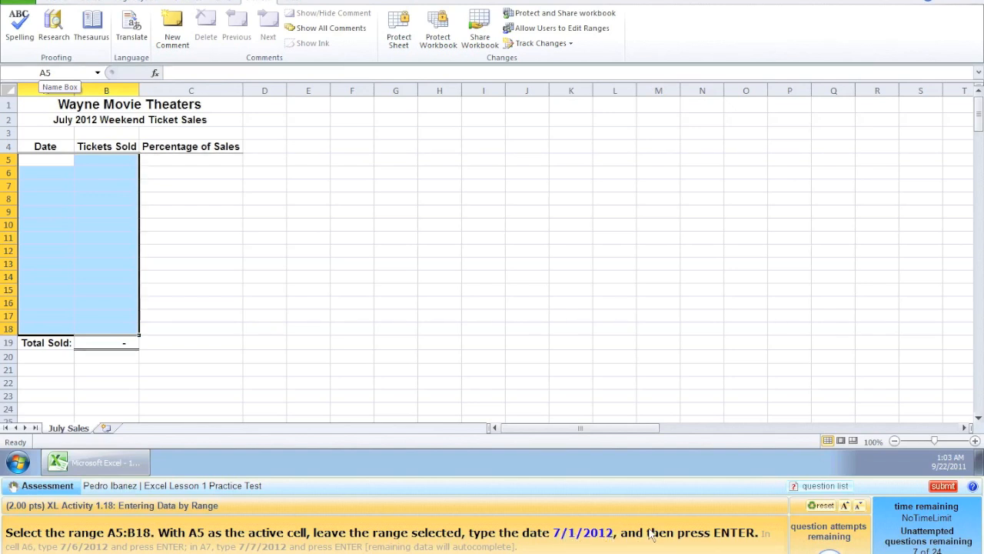
pyautogui.write('7')
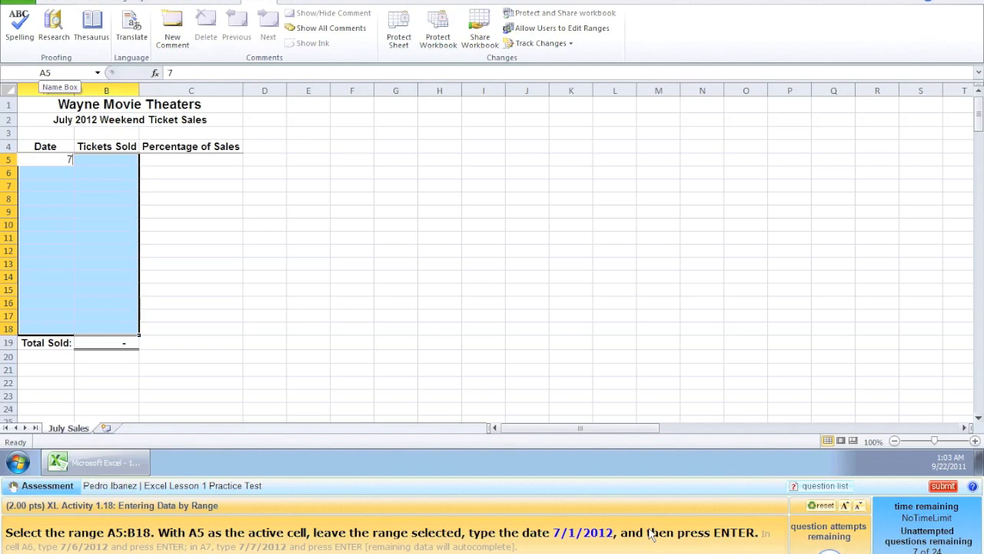
pyautogui.write('/1/2012')
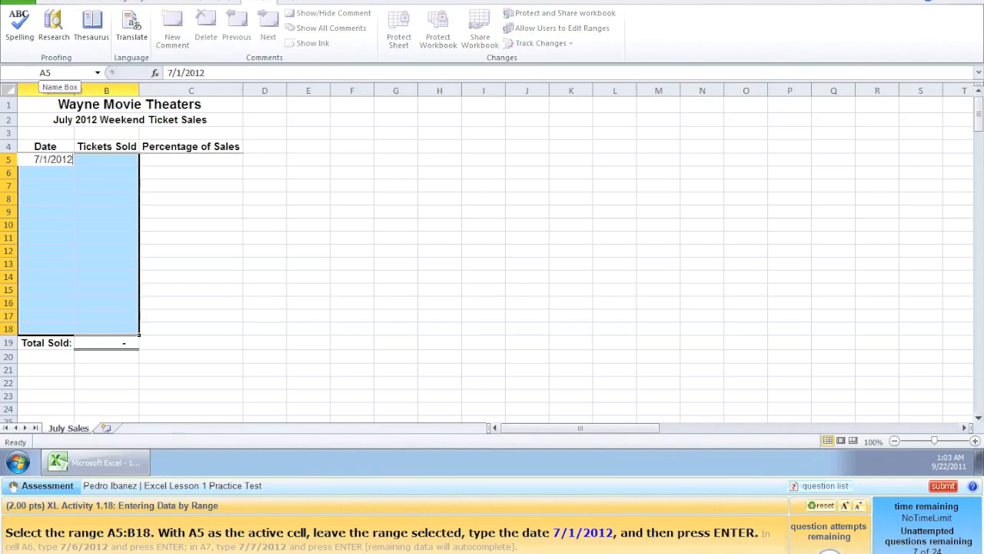
pyautogui.press('Return')
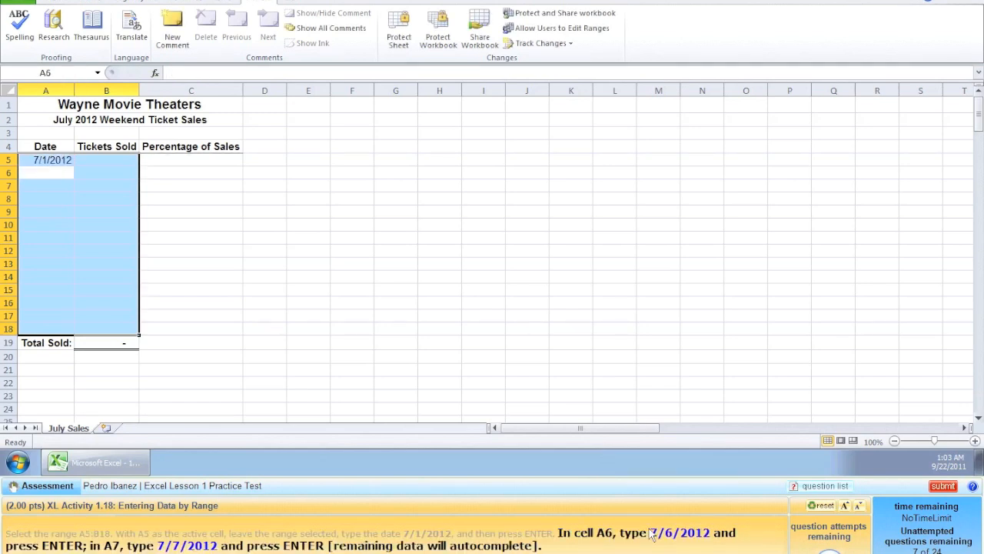
pyautogui.write('7/6/2012')
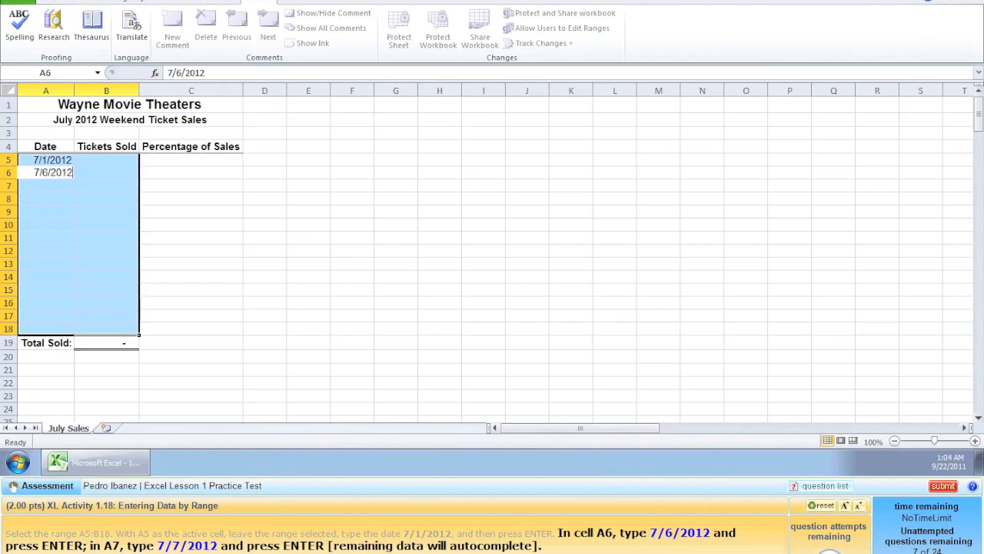
pyautogui.press('Return')
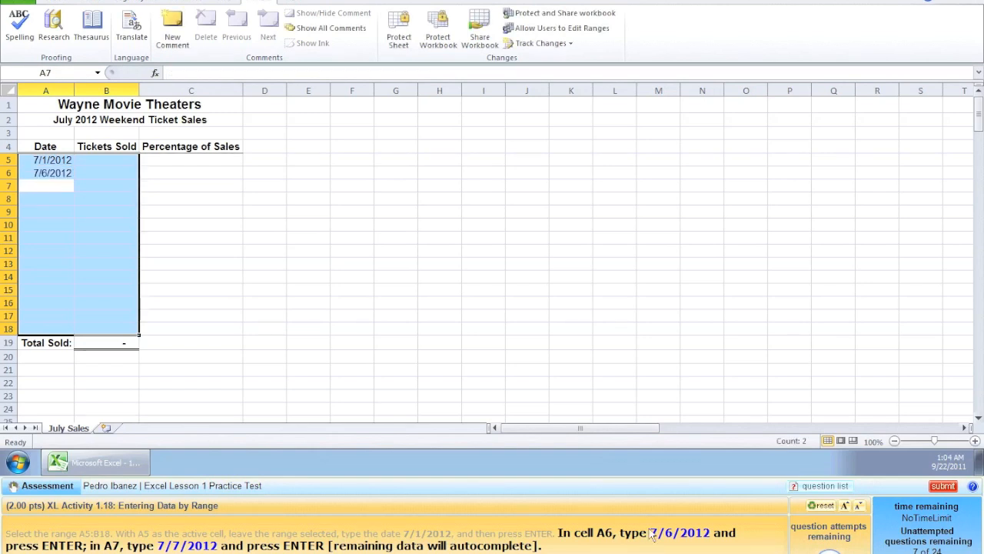
pyautogui.write('7/7/2012')
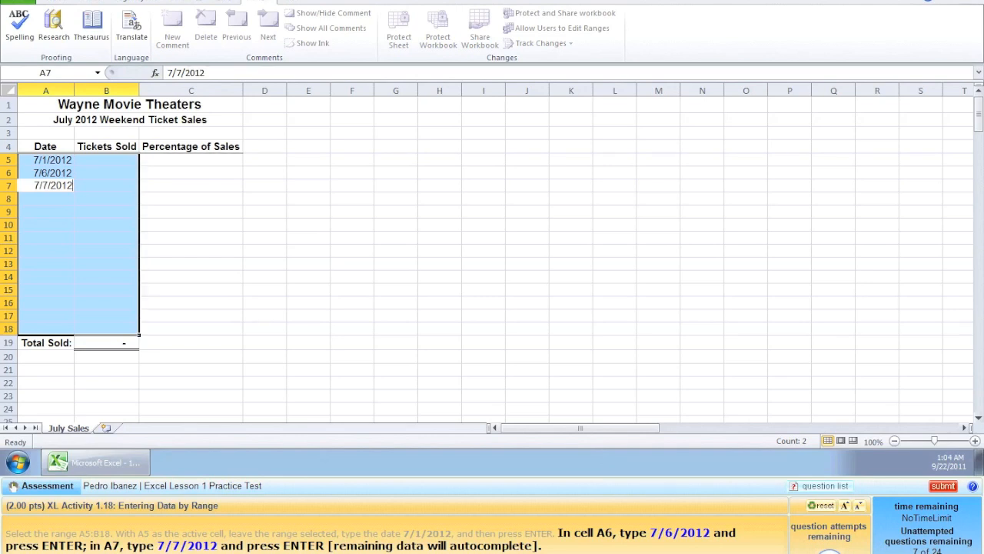
pyautogui.press('Return')
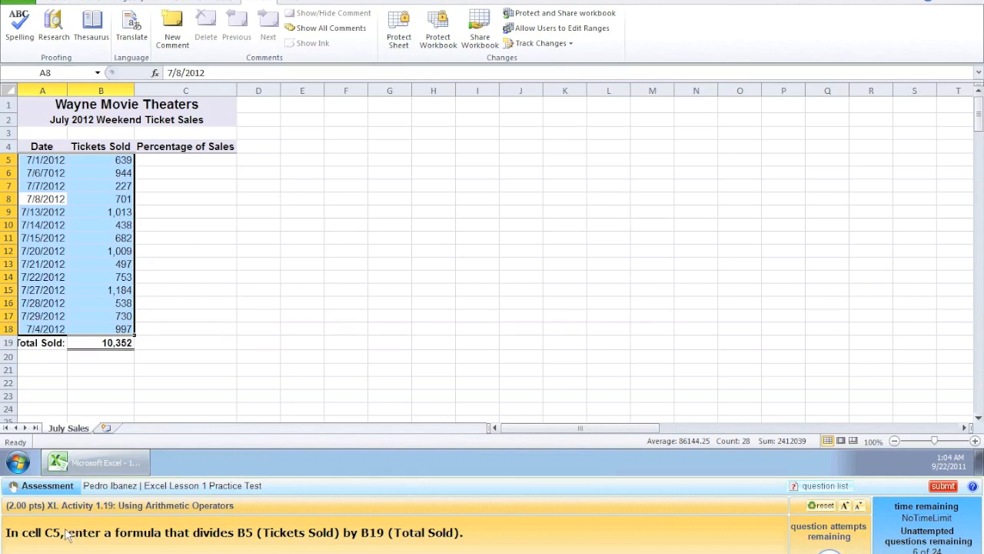
# Enter the formula =B5/B19 in cell C5 to divide the tickets sold by the total sold
pyautogui.click(168, 162)
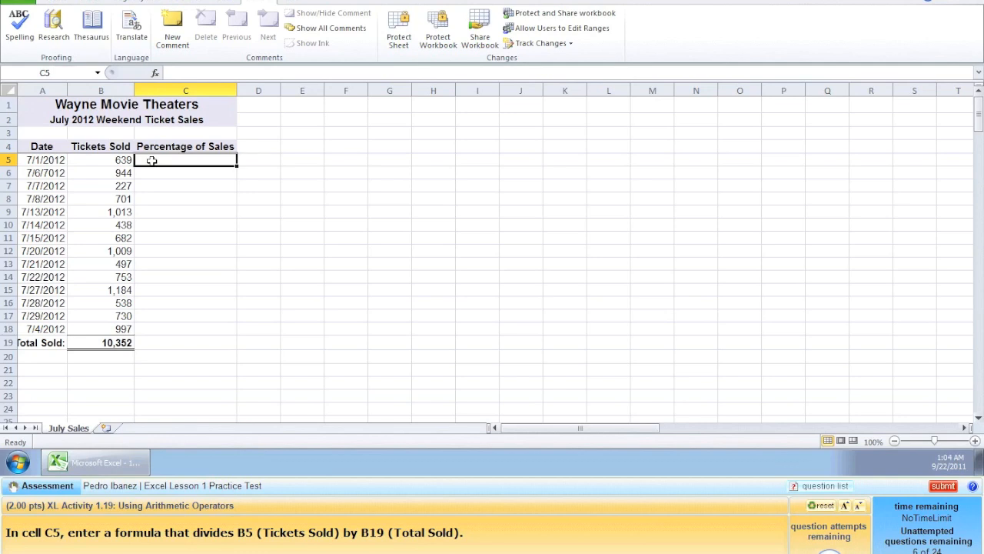
pyautogui.click(158, 187)
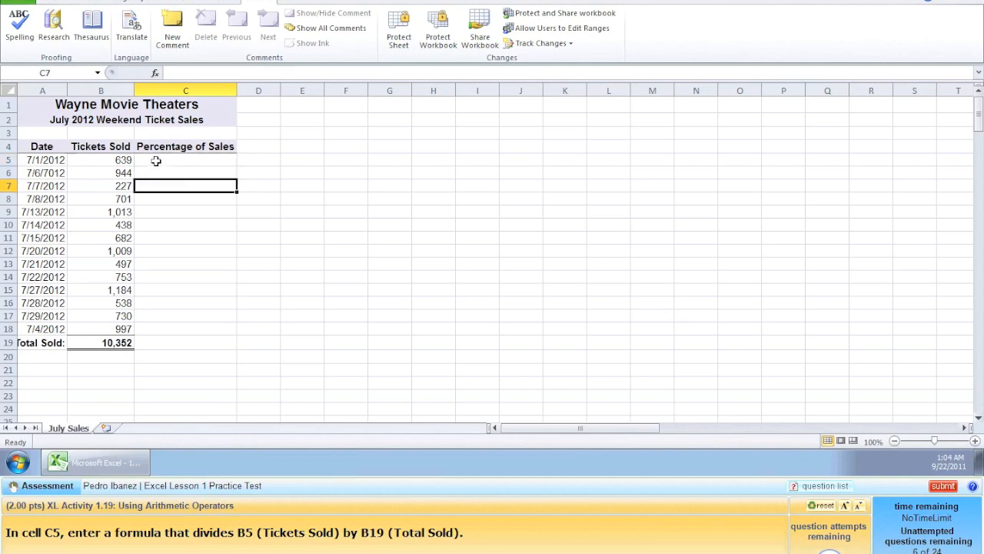
pyautogui.click(156, 161)
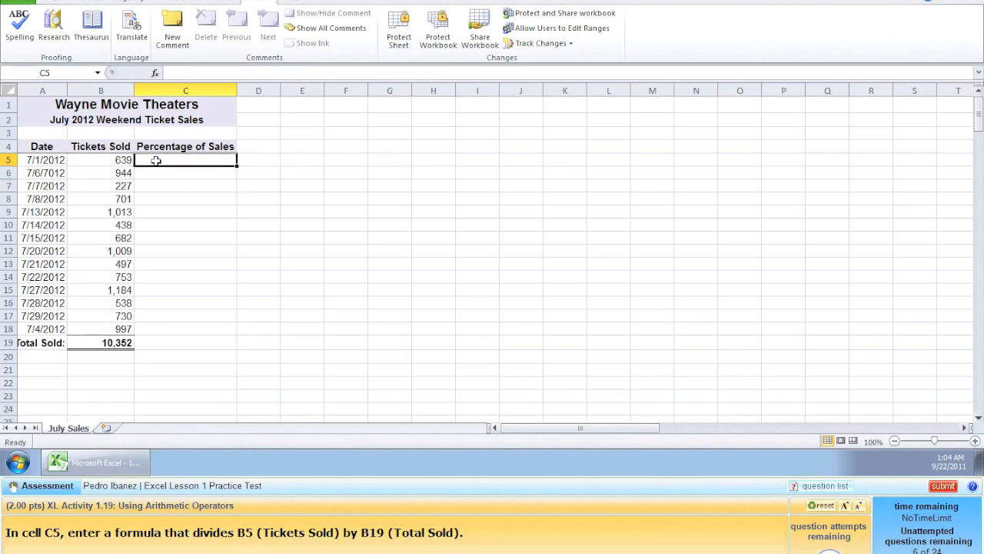
pyautogui.write('=')
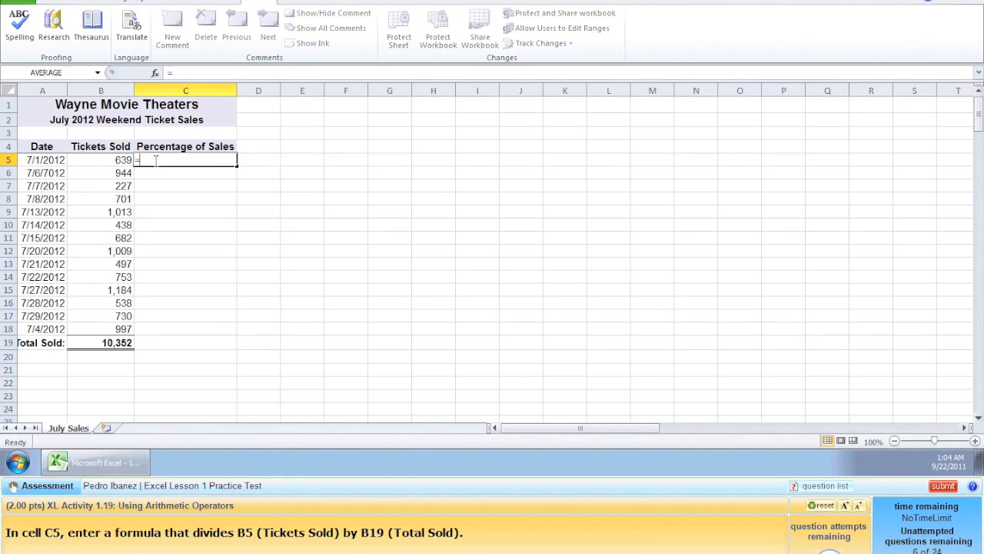
pyautogui.click(107, 160)
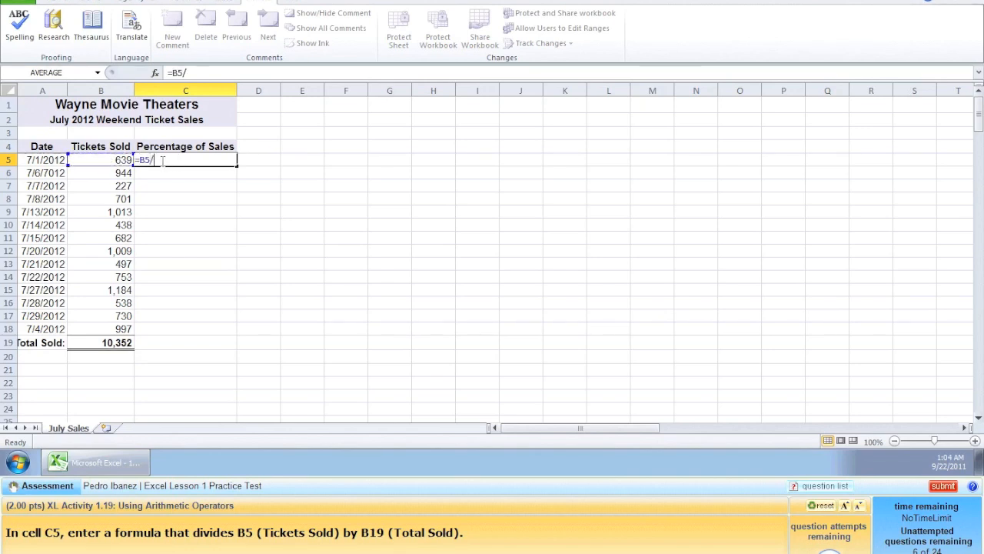
pyautogui.click(106, 344)
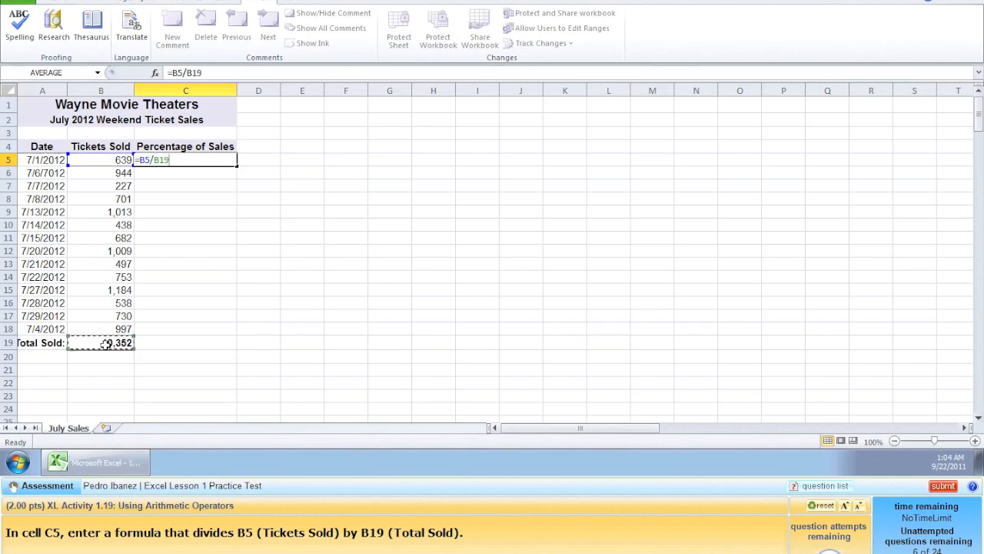
pyautogui.press('Return')
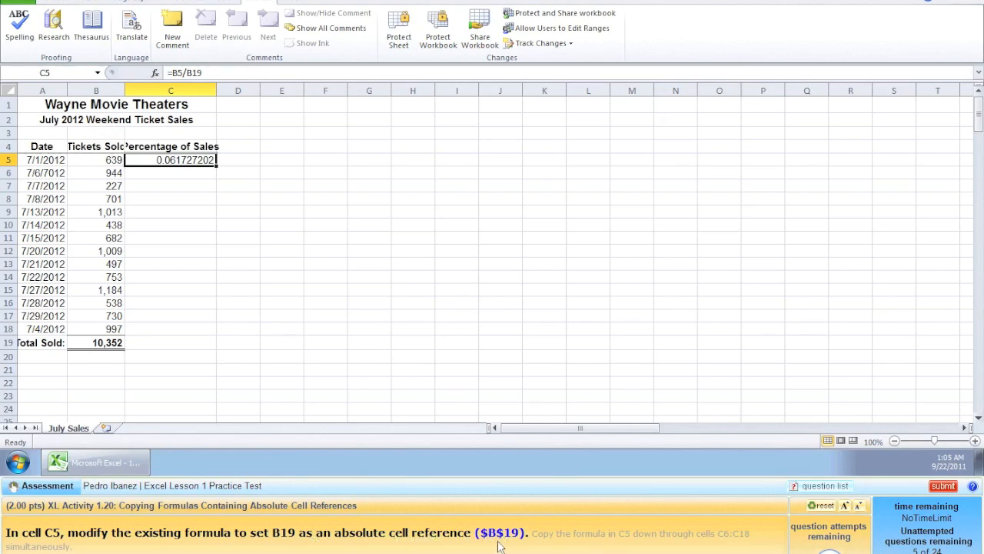
# Open the formula in cell C5 for editing at the end of the B19 reference
pyautogui.click(209, 71)
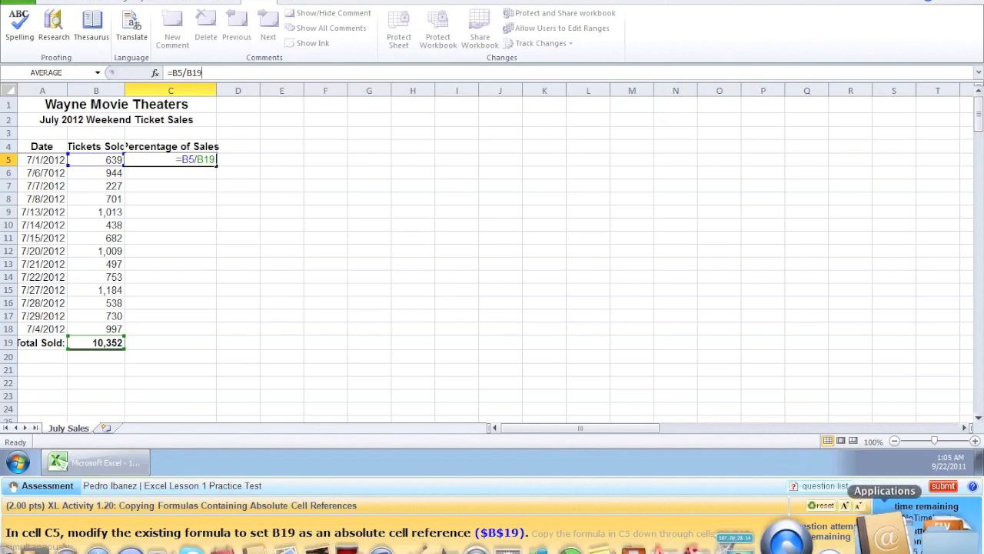
# Switch to QuickTime Player and play the enlarged keyboard clip IMG_5176.MOV
pyautogui.press('F3')
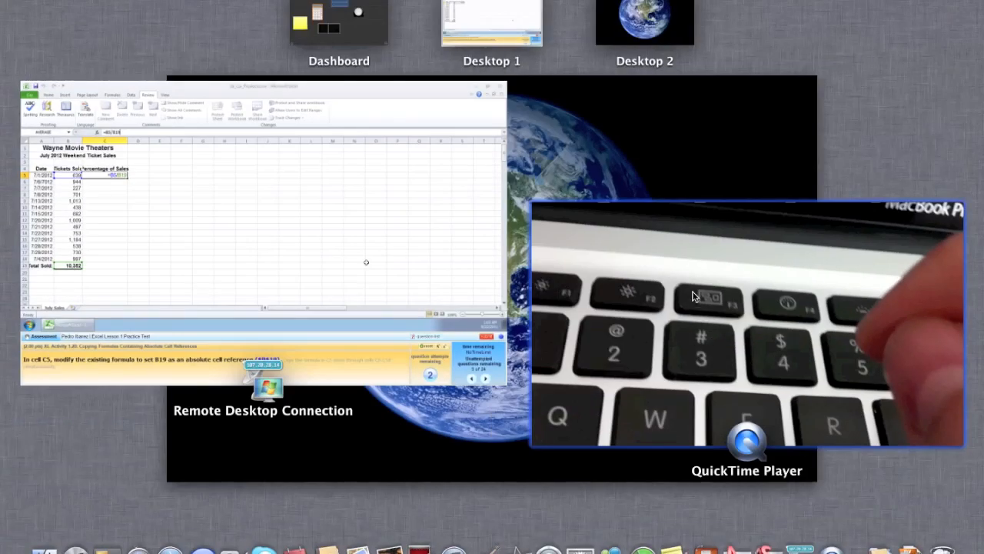
pyautogui.click(686, 323)
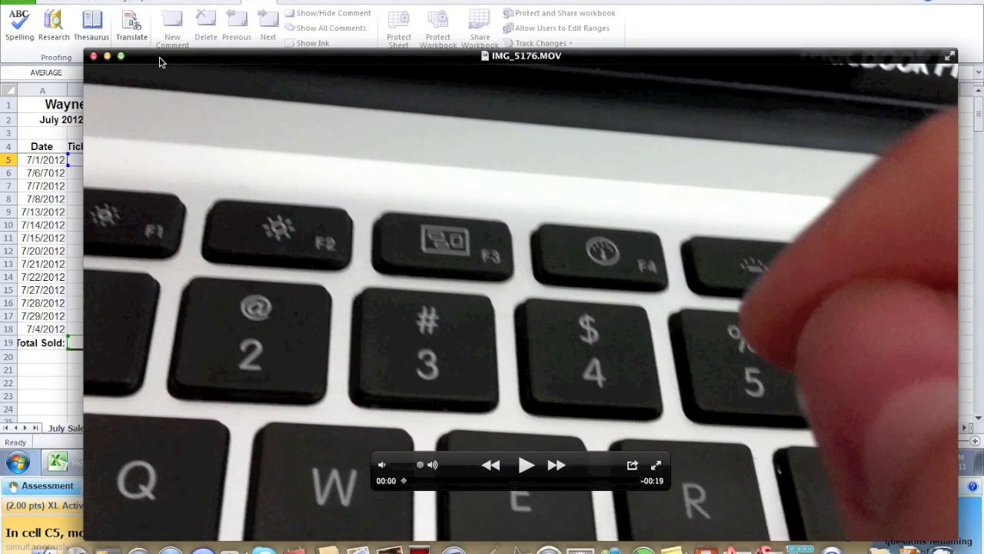
pyautogui.click(120, 56)
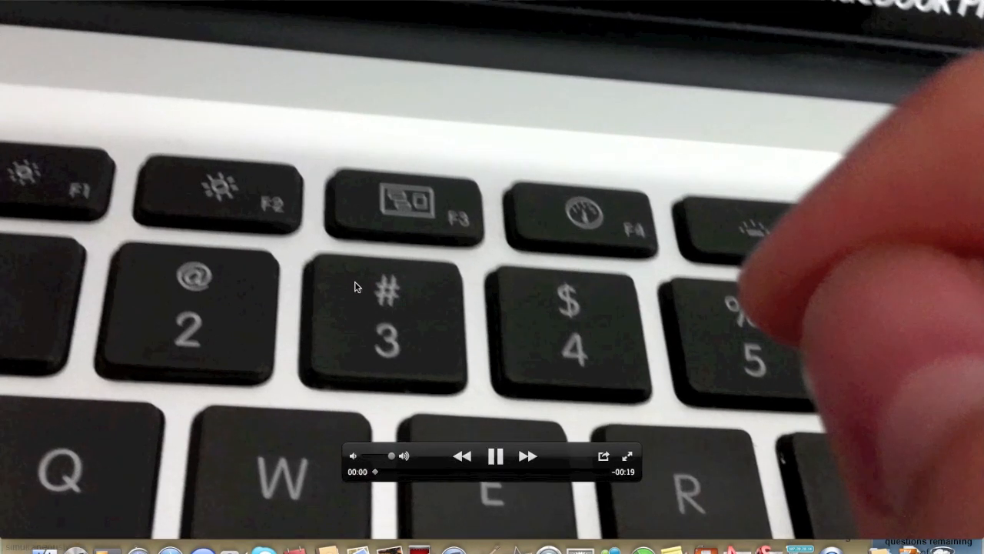
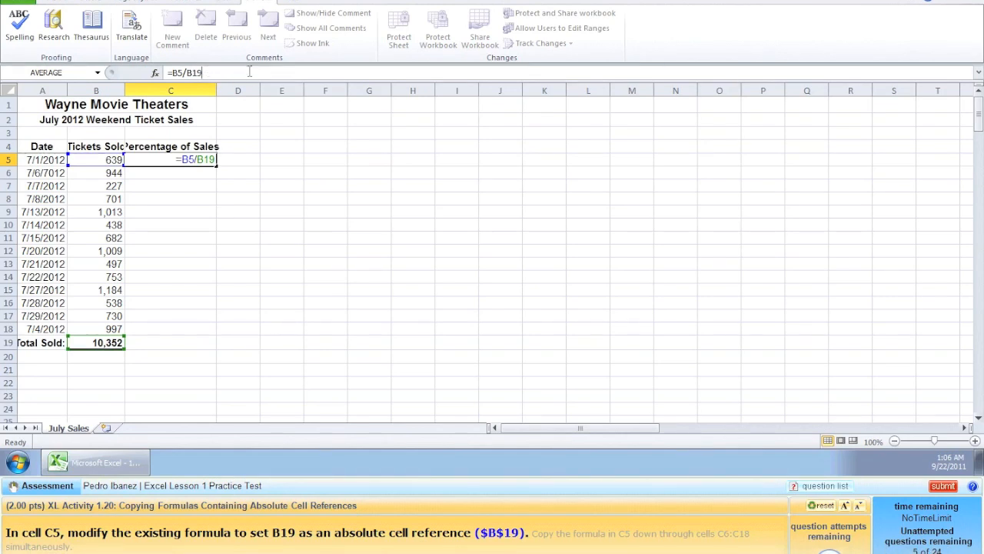
# Make the B19 reference in cell C5's formula absolute ($B$19) and copy the formula down through C6:C18
pyautogui.press('F4')
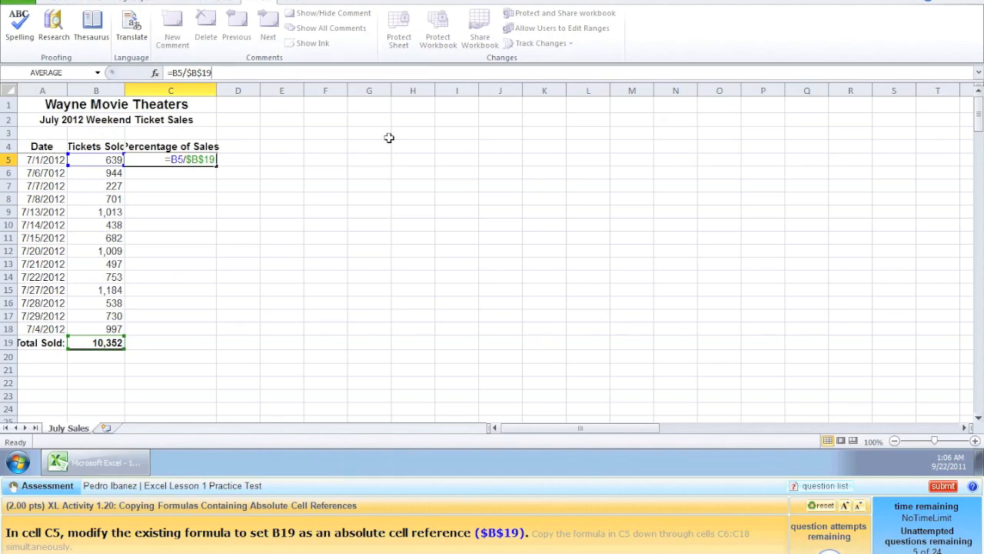
pyautogui.press('Return')
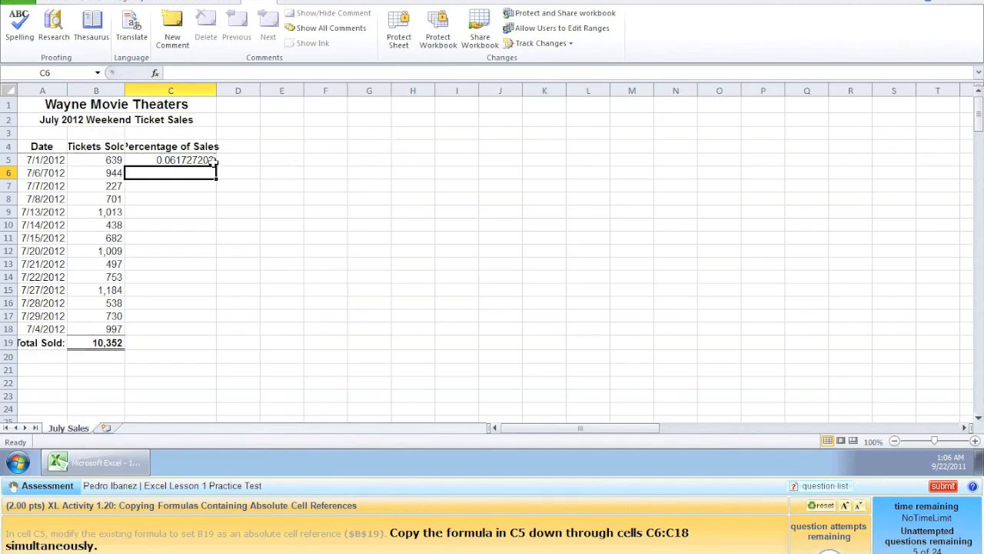
pyautogui.click(187, 160)
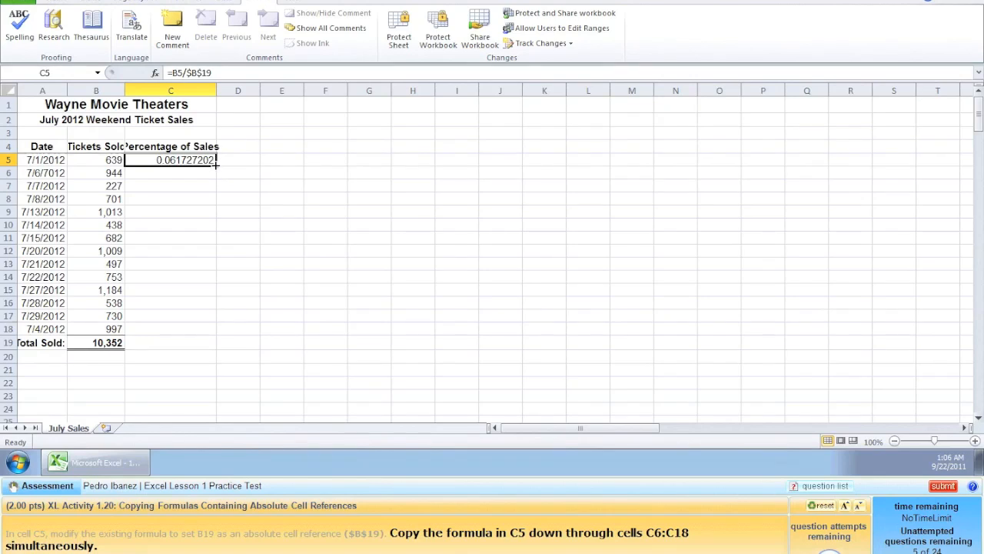
pyautogui.moveTo(216, 164); pyautogui.dragTo(217, 334)
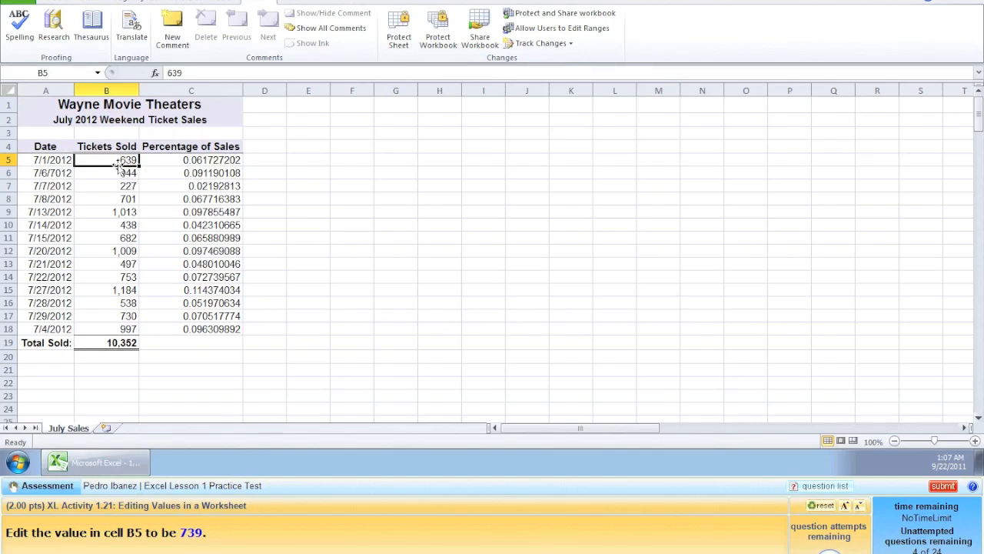
# Change the tickets sold value in cell B5 to 739
pyautogui.doubleClick(175, 72)
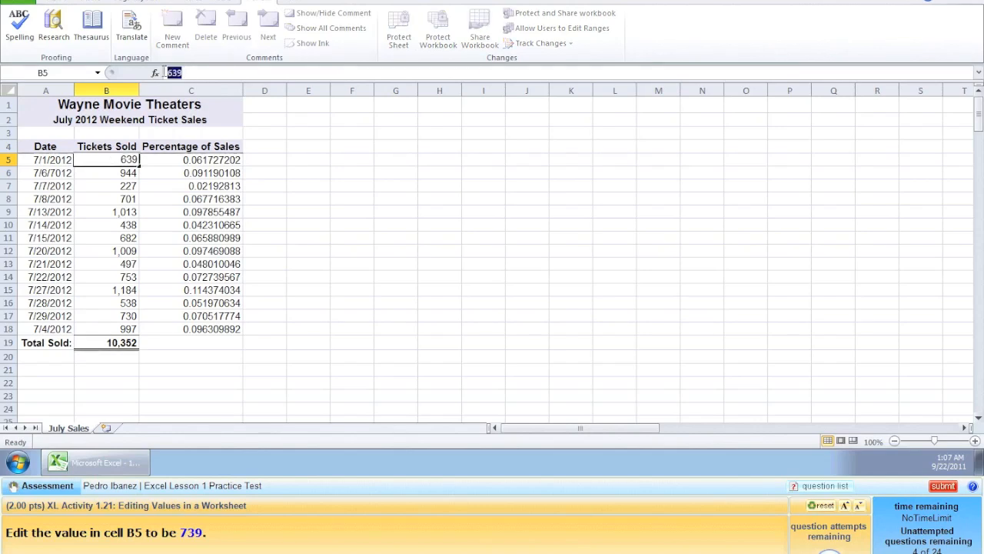
pyautogui.click(384, 124)
pyautogui.write('7')
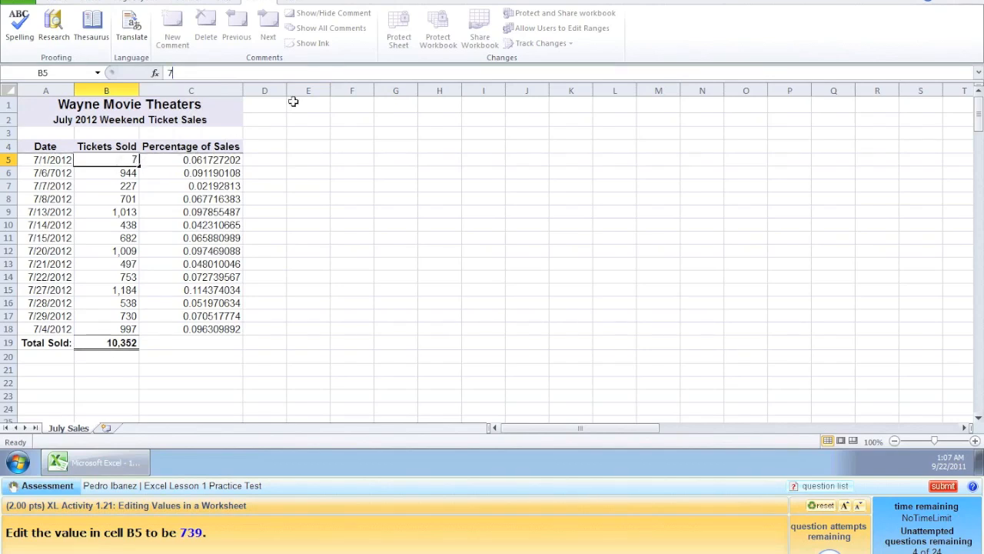
pyautogui.write('39')
pyautogui.press('Return')
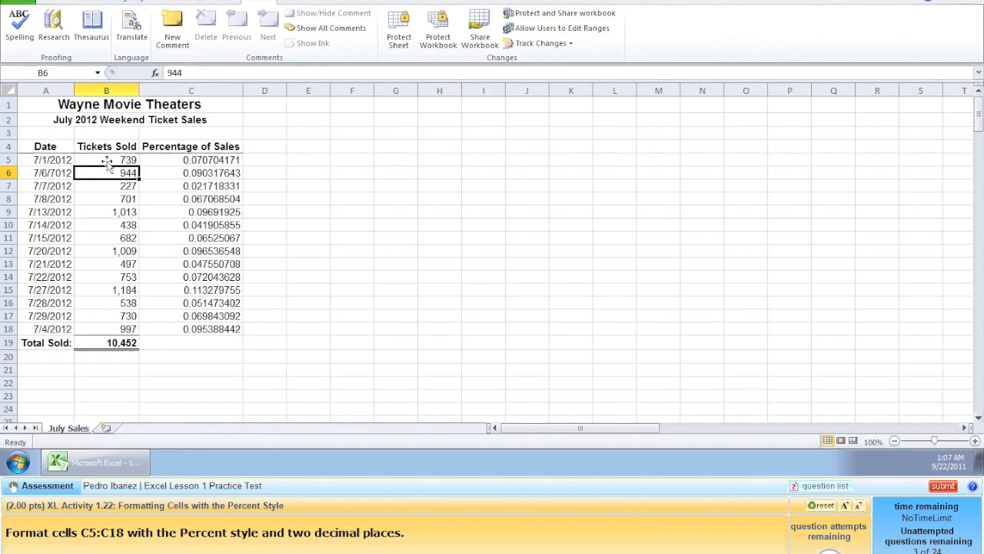
pyautogui.moveTo(107, 162); pyautogui.dragTo(224, 334)
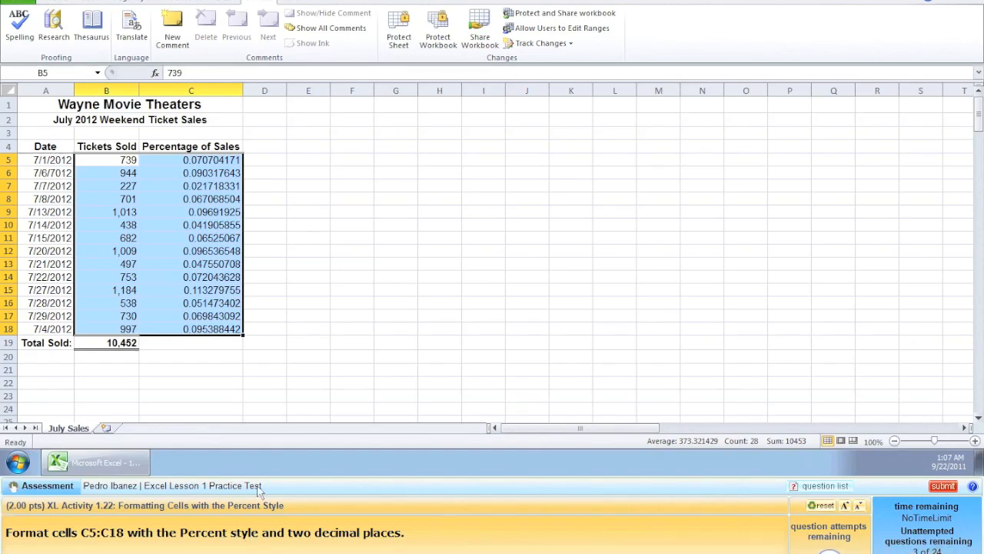
pyautogui.click(52, 3)
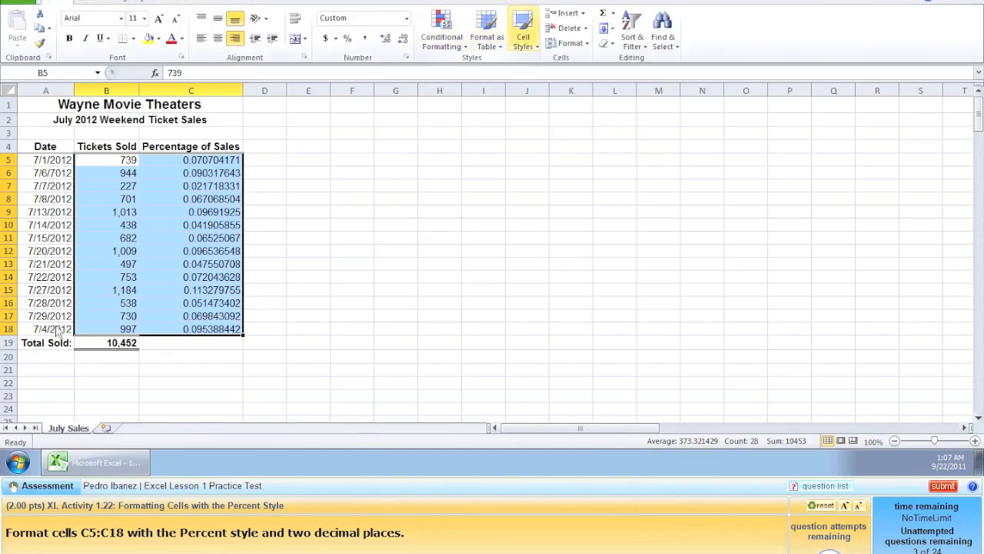
pyautogui.rightClick(163, 196)
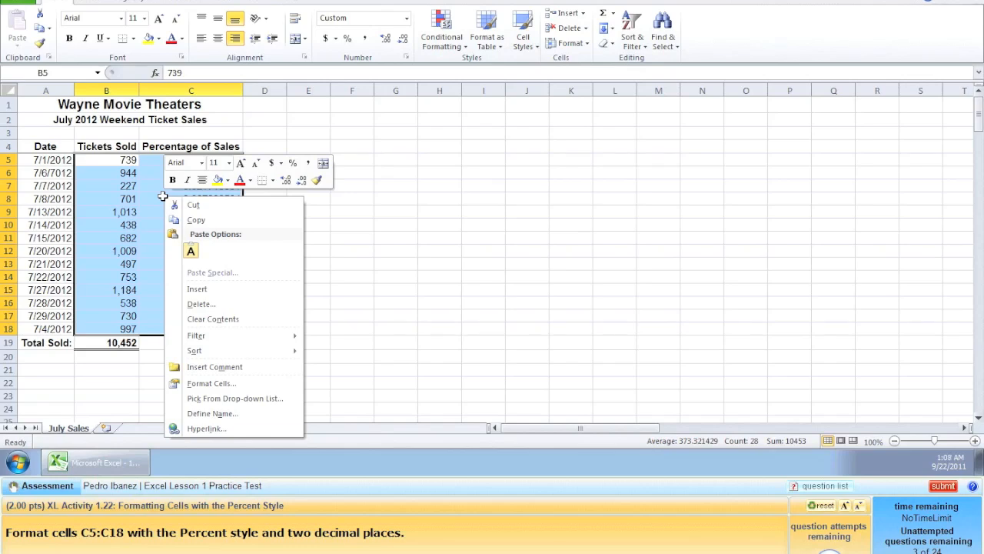
pyautogui.click(211, 384)
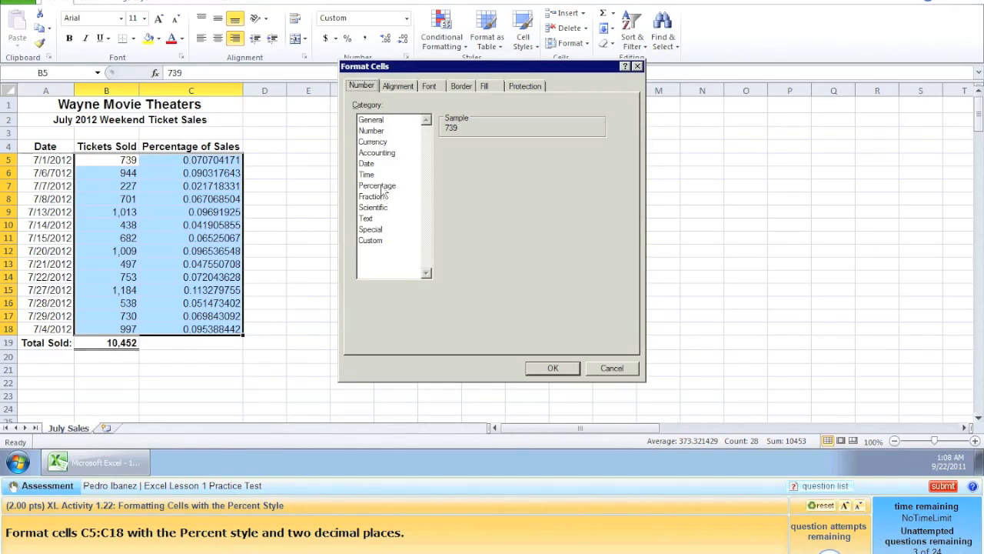
pyautogui.click(382, 188)
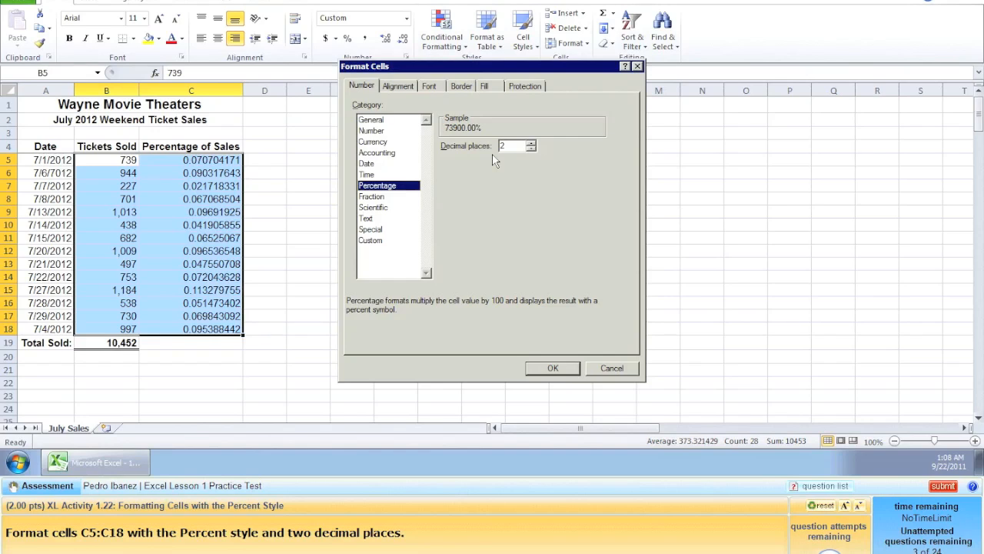
pyautogui.click(530, 142)
pyautogui.click(531, 150)
pyautogui.click(573, 369)
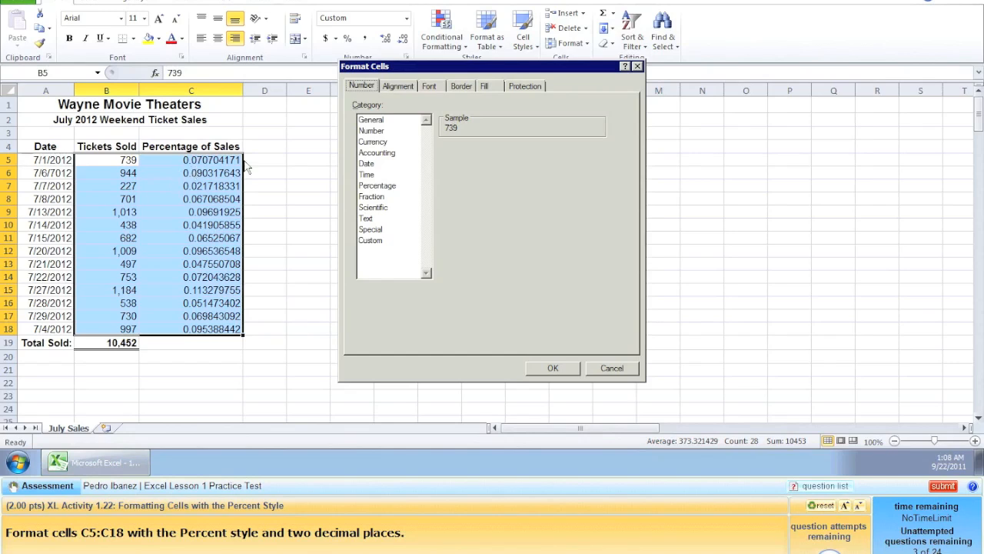
pyautogui.click(638, 66)
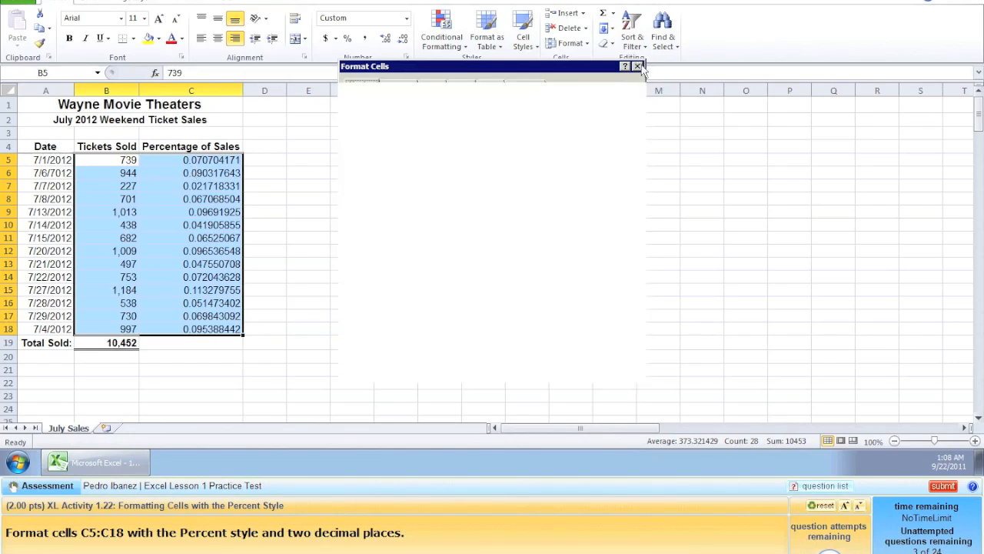
# Format the percentage of sales values in C5:C18 as Percentage with two decimal places
pyautogui.click(210, 164)
pyautogui.moveTo(193, 160); pyautogui.dragTo(186, 329)
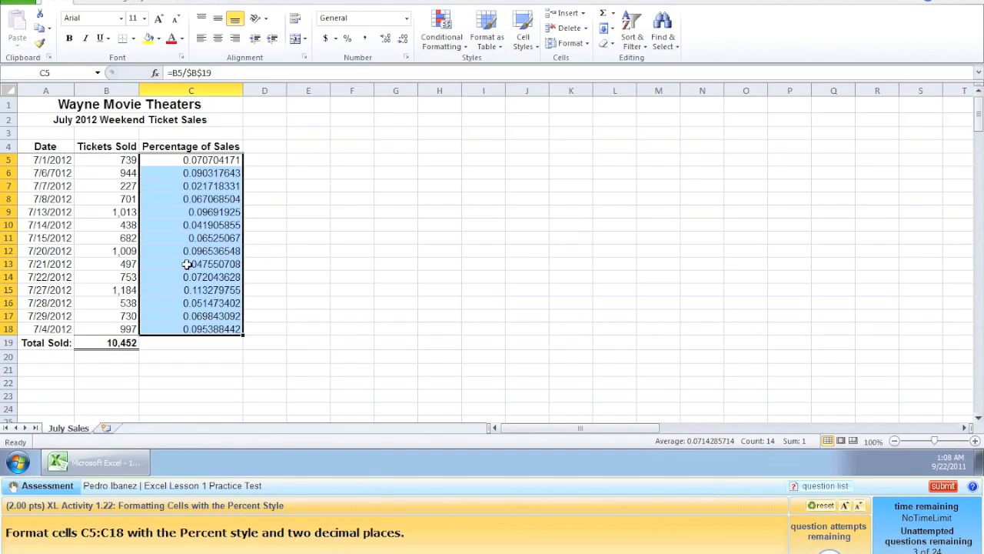
pyautogui.rightClick(186, 263)
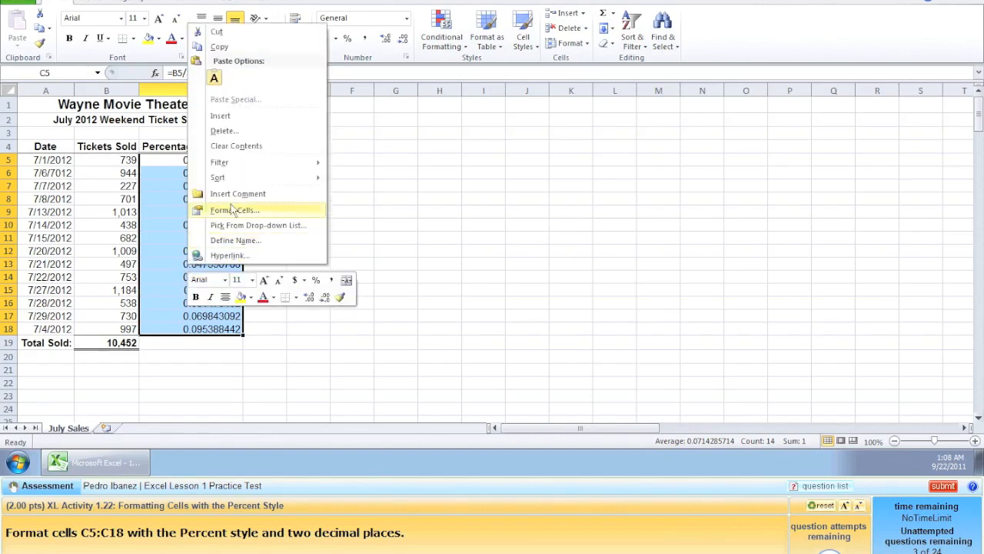
pyautogui.click(232, 210)
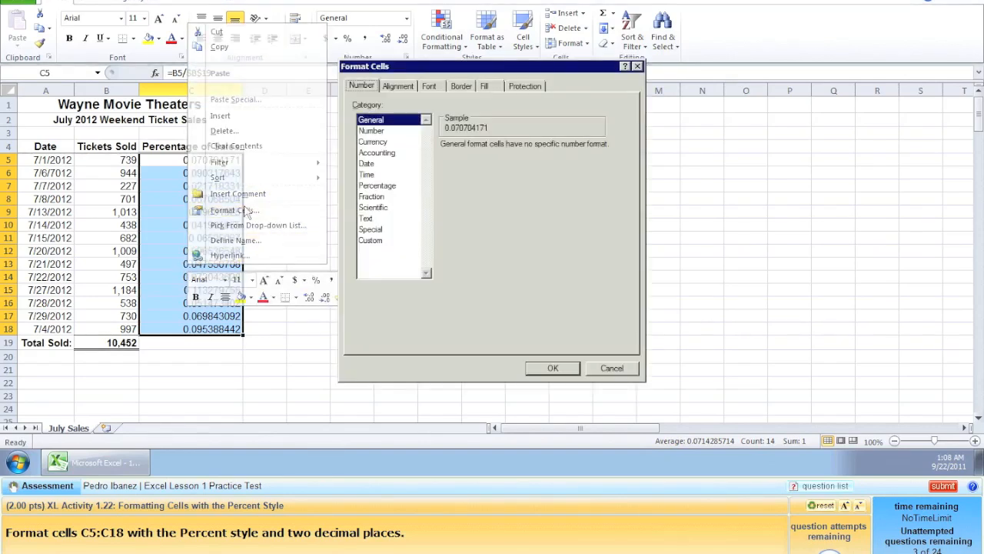
pyautogui.click(383, 186)
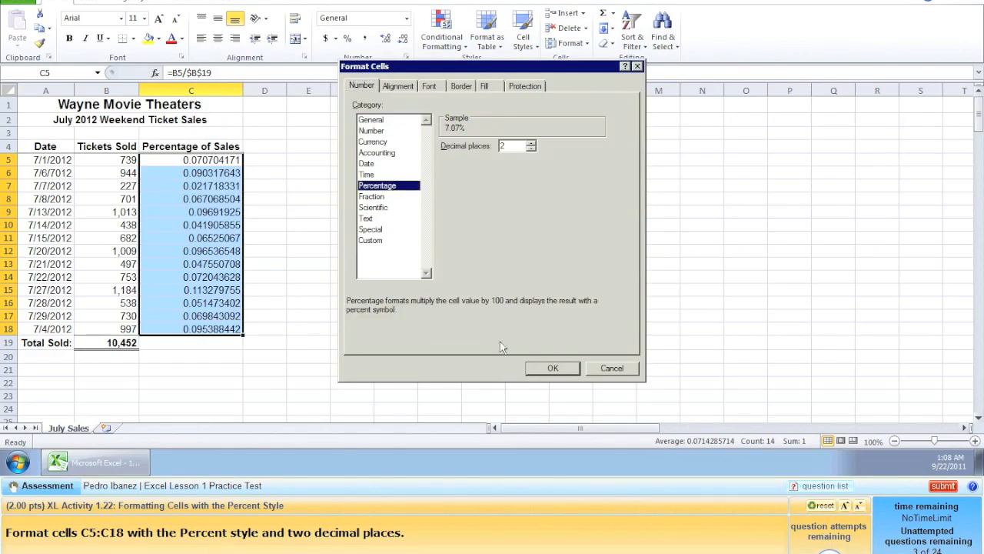
pyautogui.click(551, 368)
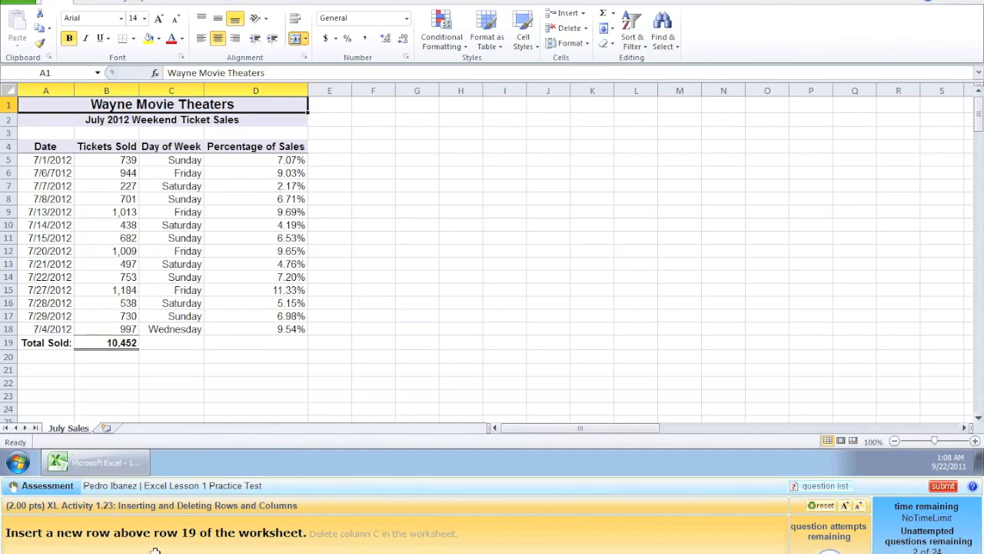
# Insert a new row above the Total Sold row (row 19)
pyautogui.click(6, 342)
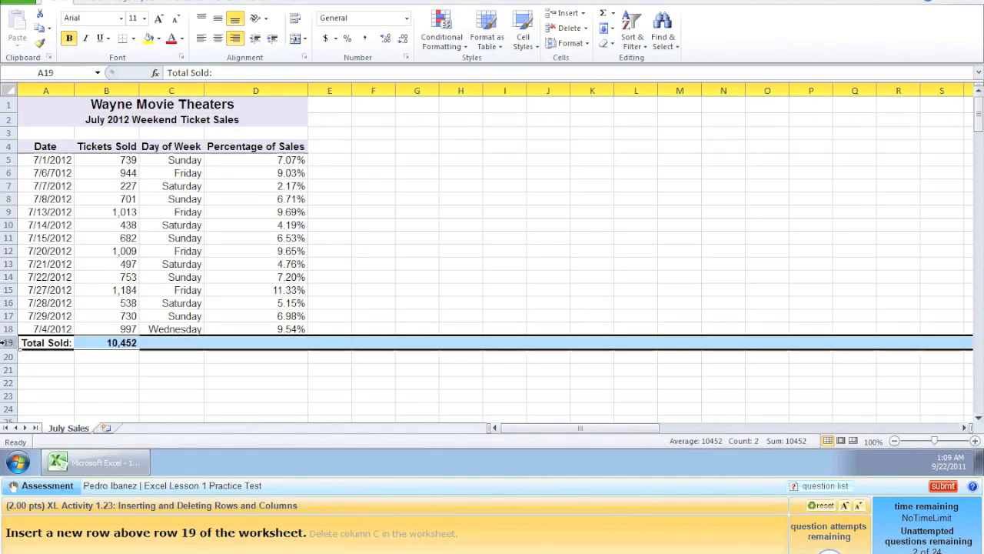
pyautogui.click(100, 360)
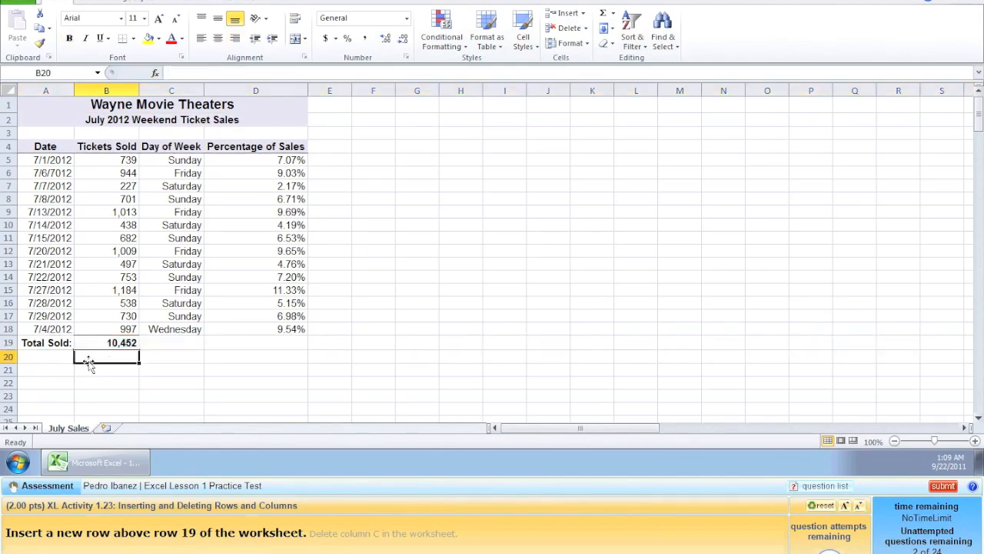
pyautogui.click(3, 342)
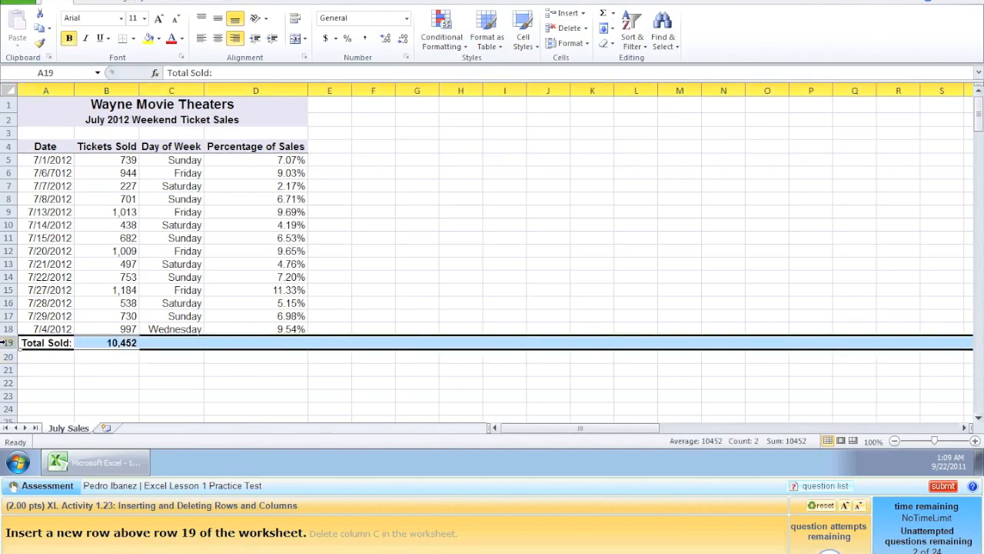
pyautogui.rightClick(4, 342)
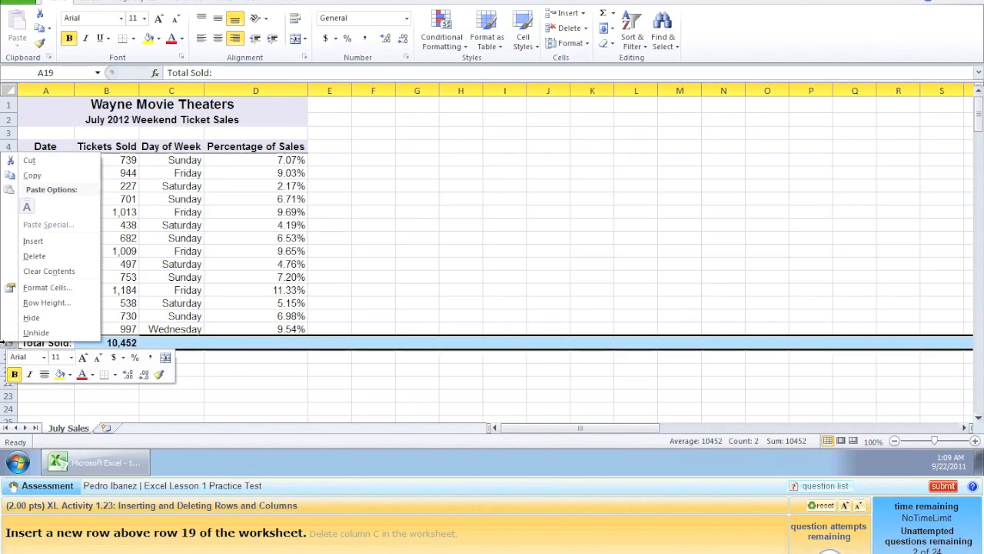
pyautogui.click(35, 243)
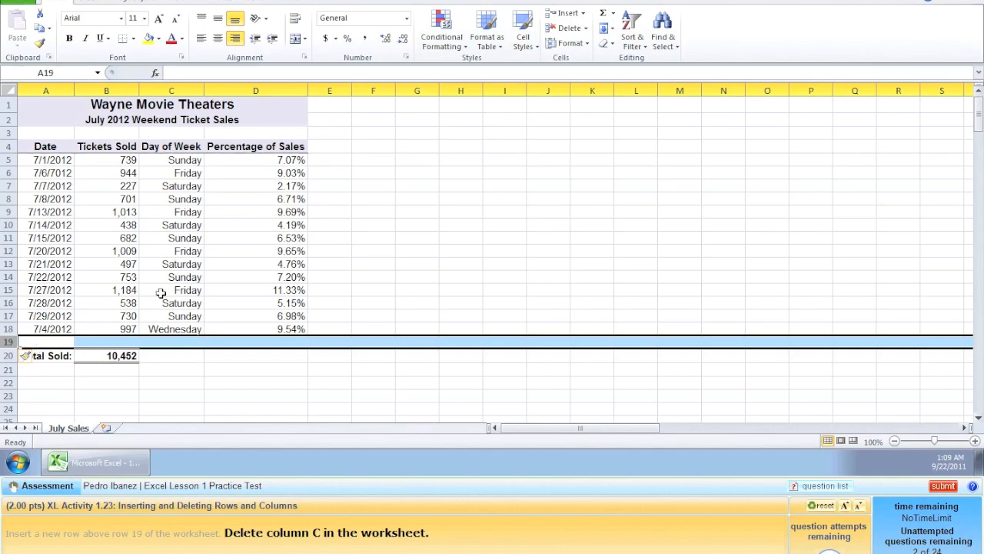
# Delete the Day of Week column (column C) from the worksheet
pyautogui.click(170, 84)
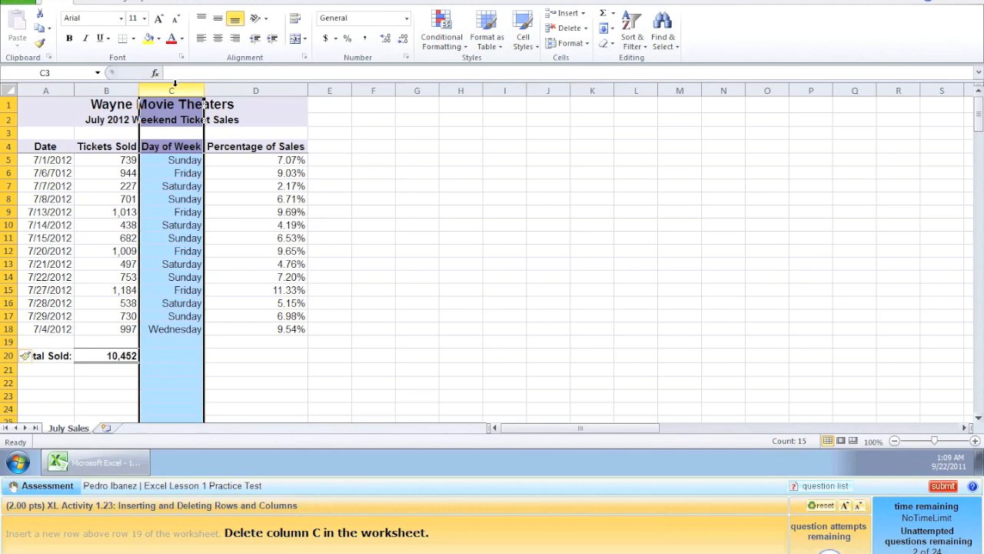
pyautogui.rightClick(175, 86)
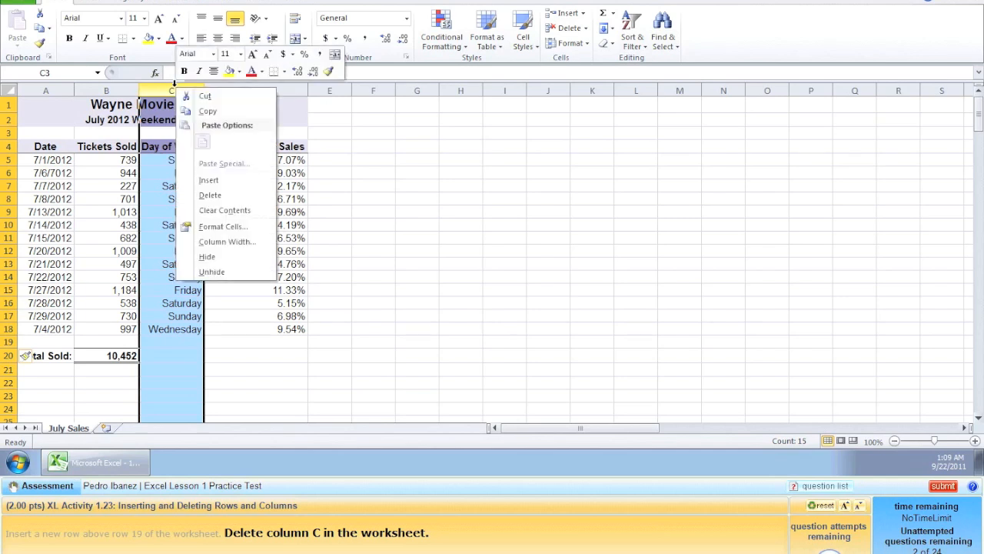
pyautogui.click(215, 196)
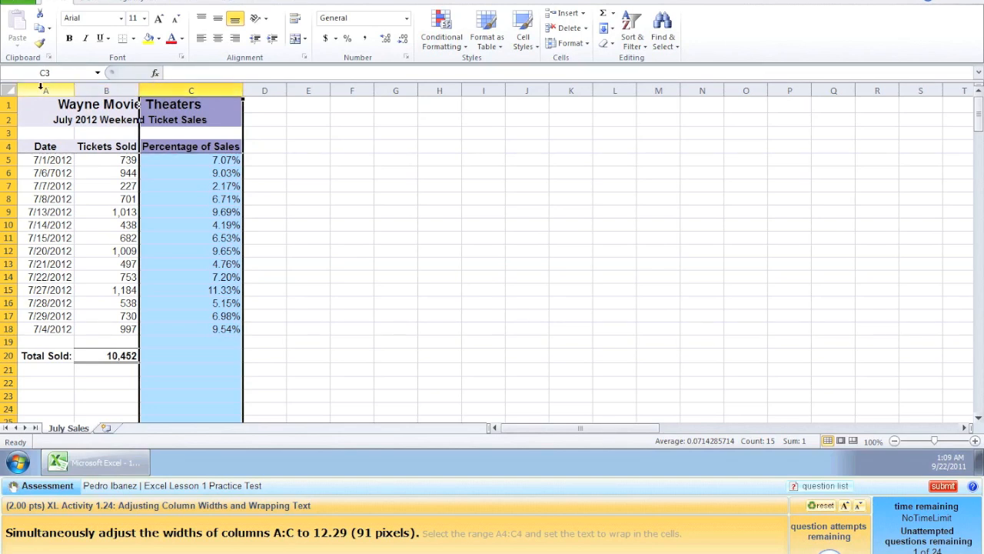
# Set the width of columns A through C to 12.29 in one operation
pyautogui.moveTo(41, 87); pyautogui.dragTo(204, 89)
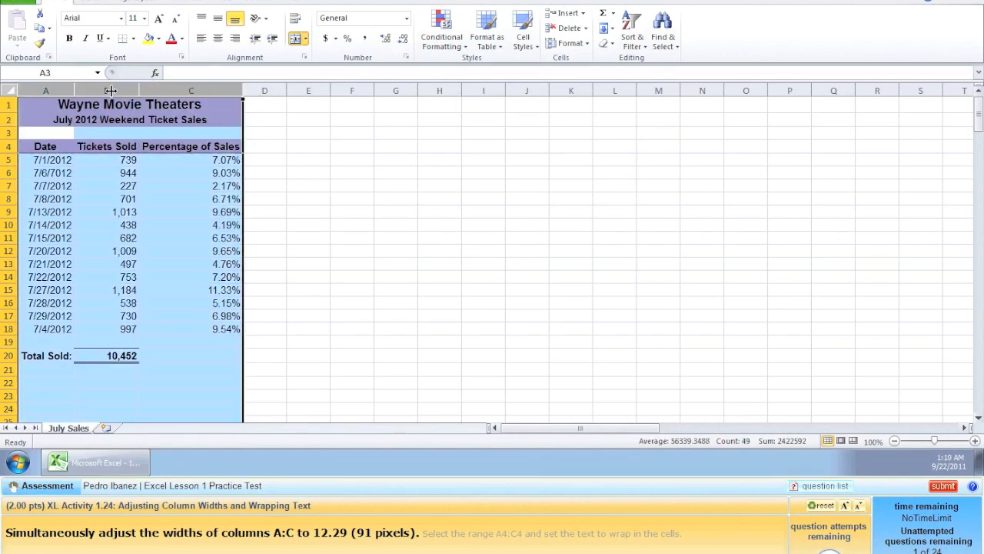
pyautogui.rightClick(79, 89)
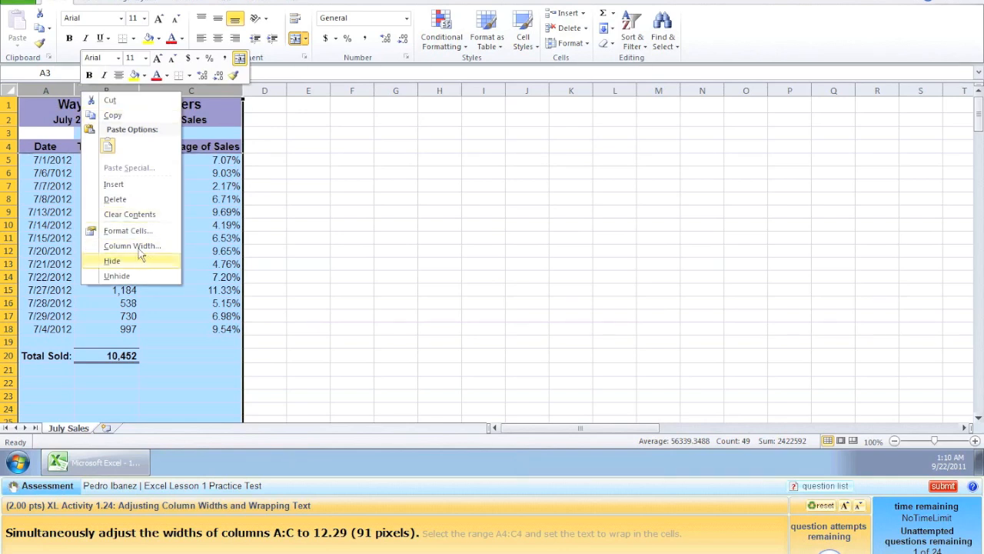
pyautogui.click(166, 247)
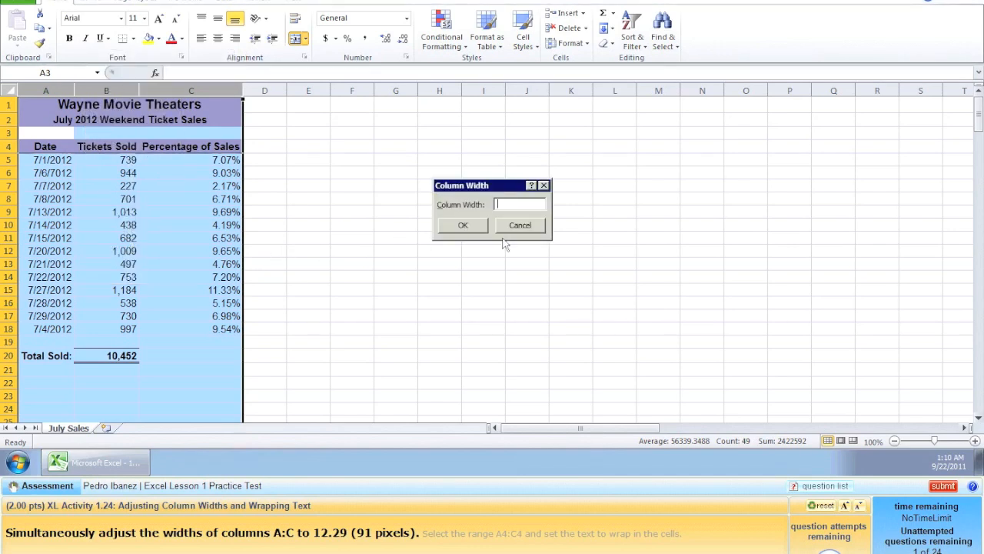
pyautogui.write('12.29')
pyautogui.click(464, 224)
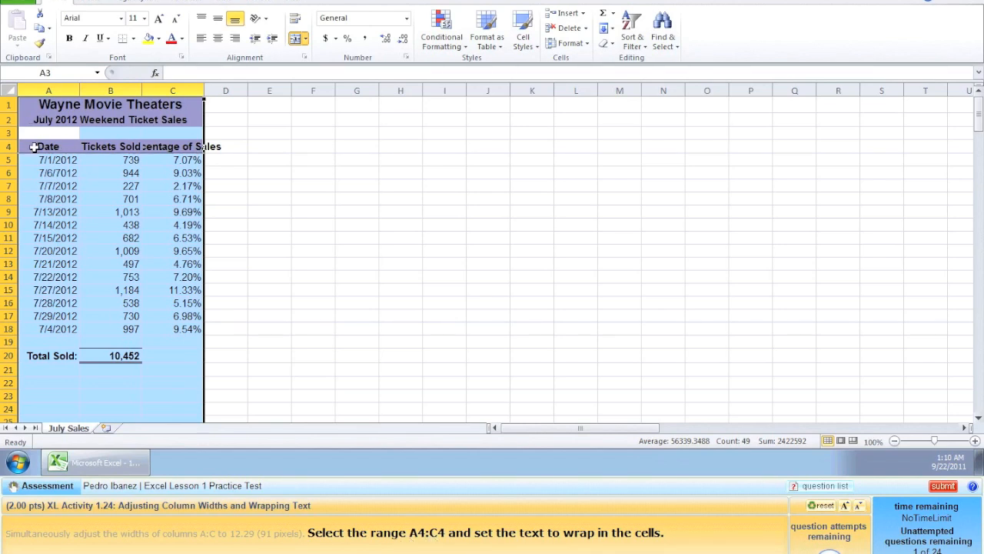
# Select the column heading range A4:C4
pyautogui.click(34, 146)
pyautogui.moveTo(115, 152); pyautogui.dragTo(184, 150)
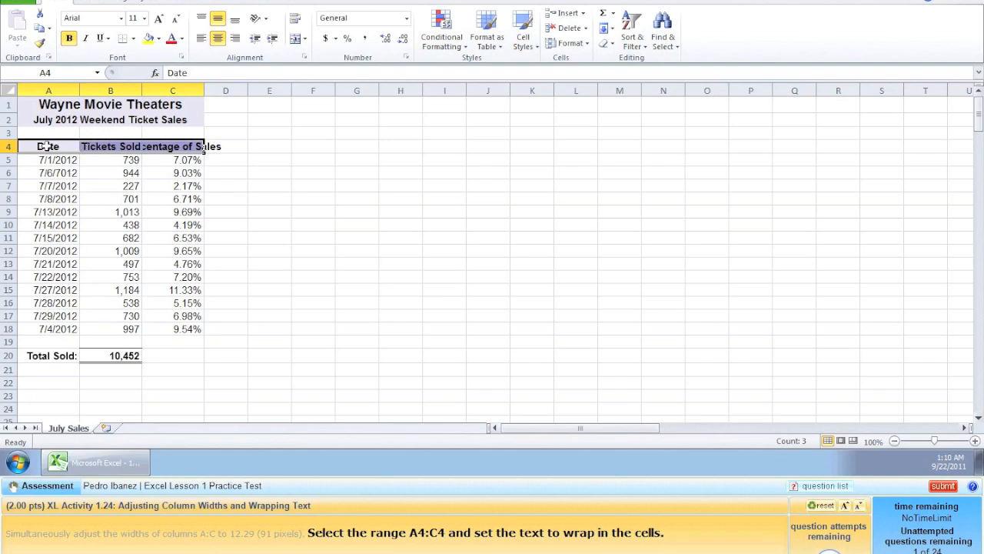
pyautogui.click(220, 146)
pyautogui.moveTo(45, 146); pyautogui.dragTo(171, 146)
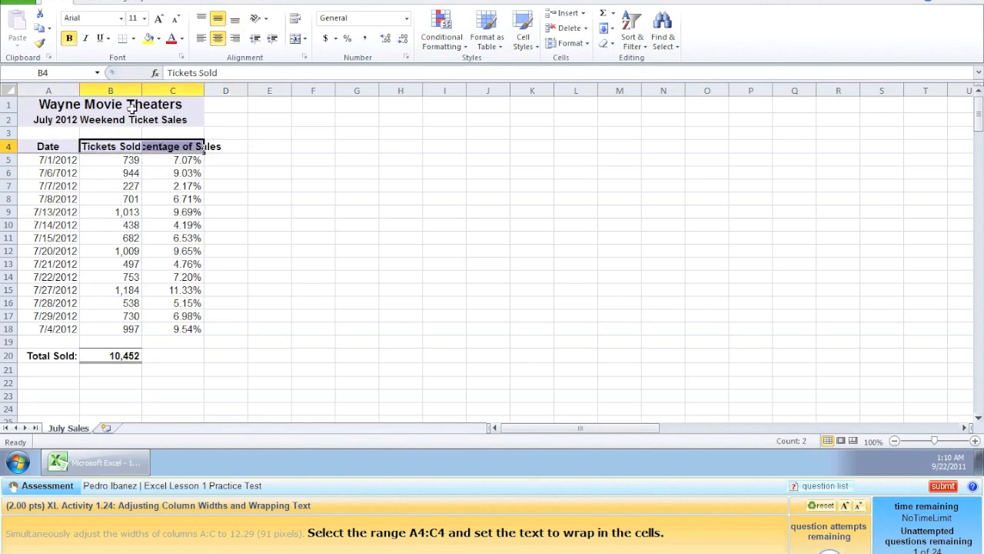
pyautogui.click(79, 89)
pyautogui.moveTo(47, 146); pyautogui.dragTo(173, 148)
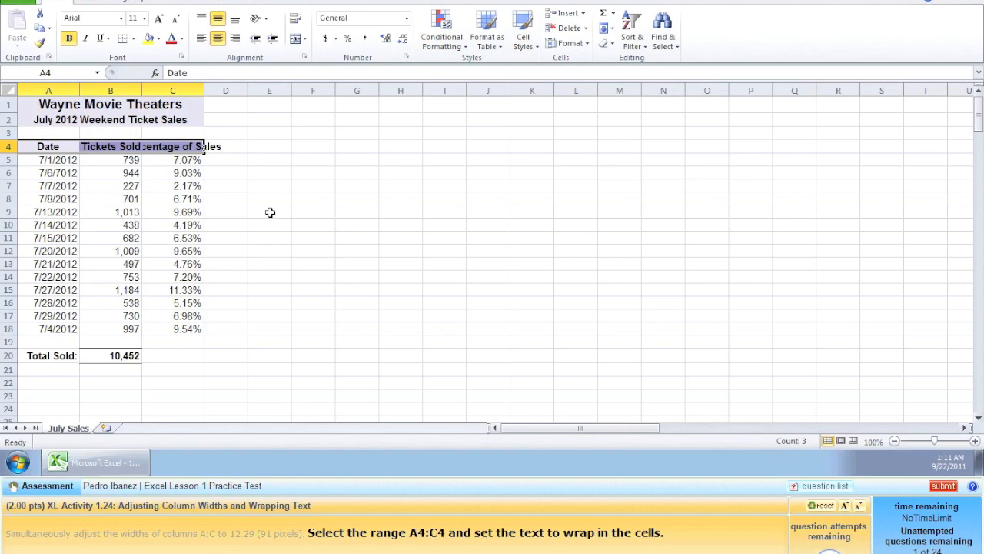
# Enter the text "i dont care" in cell F4 and submit the practice test results
pyautogui.click(307, 148)
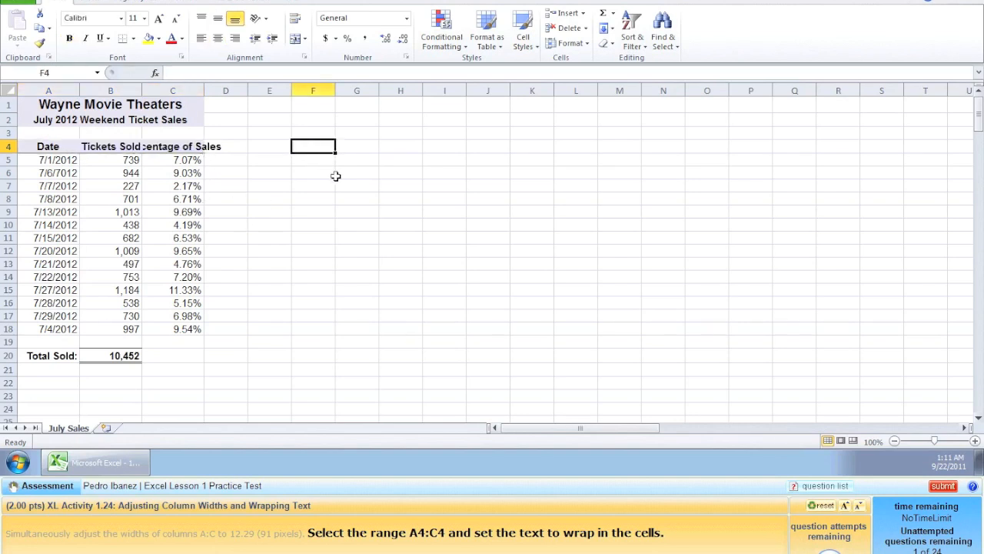
pyautogui.write('i done')
pyautogui.press('BackSpace')
pyautogui.write('t')
pyautogui.write(' know')
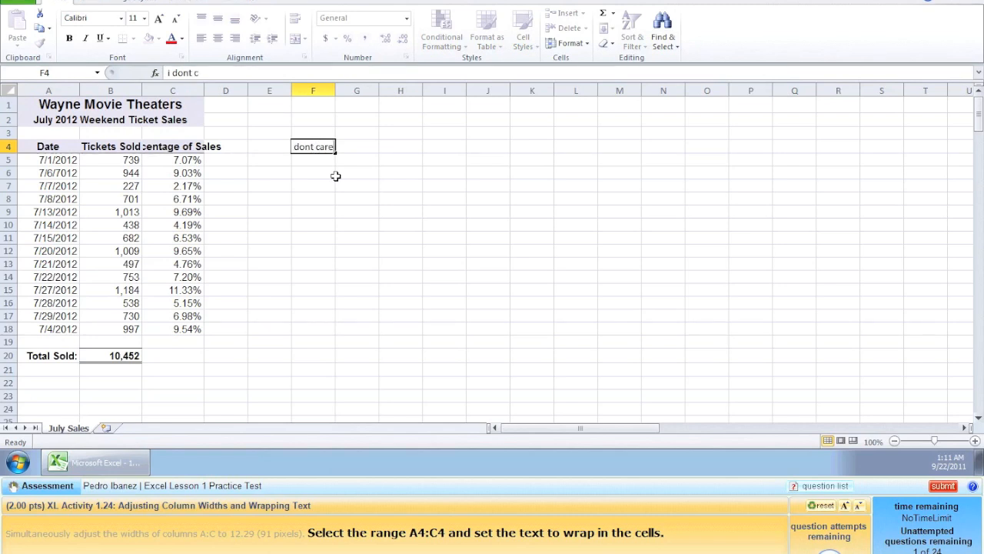
pyautogui.press('Return')
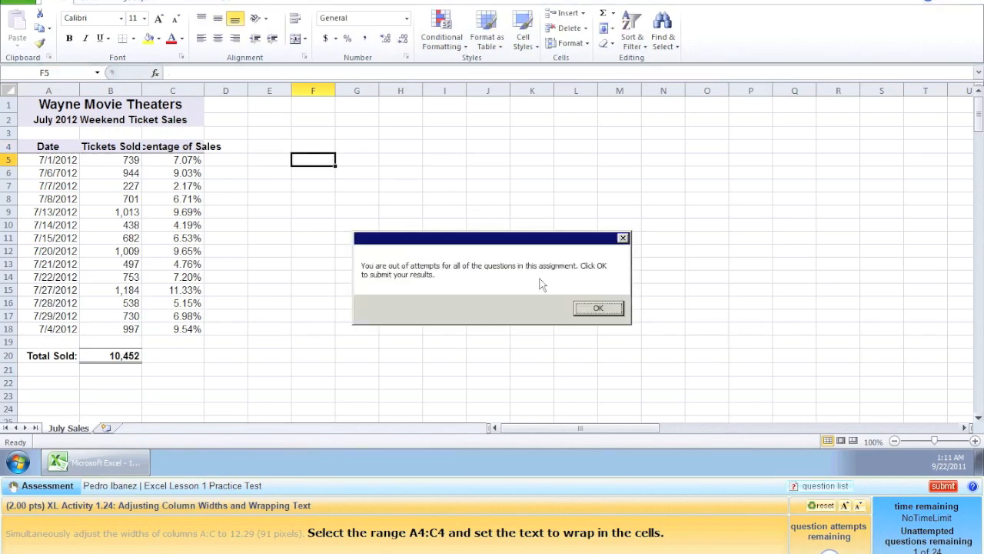
pyautogui.click(597, 308)
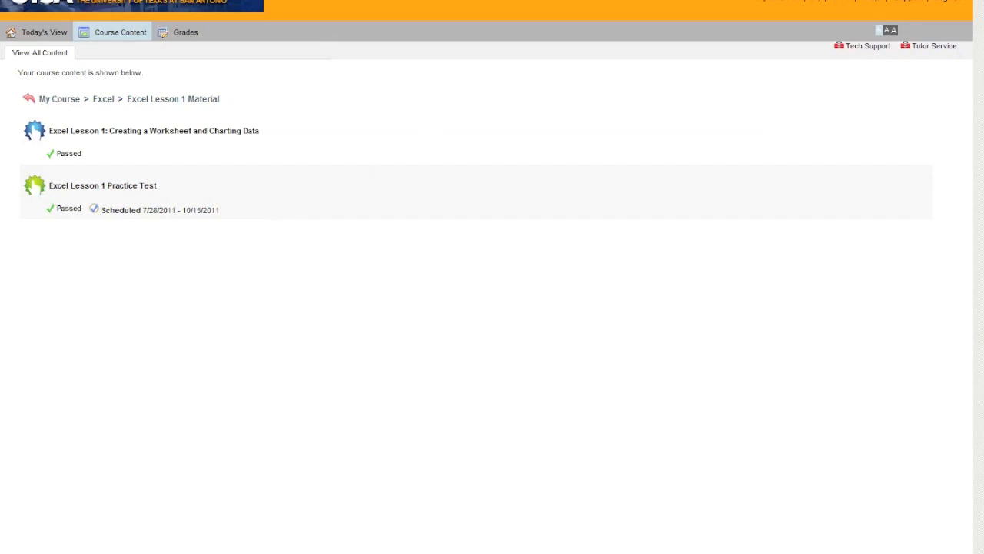
pyautogui.click(531, 0)
pyautogui.click(569, 0)
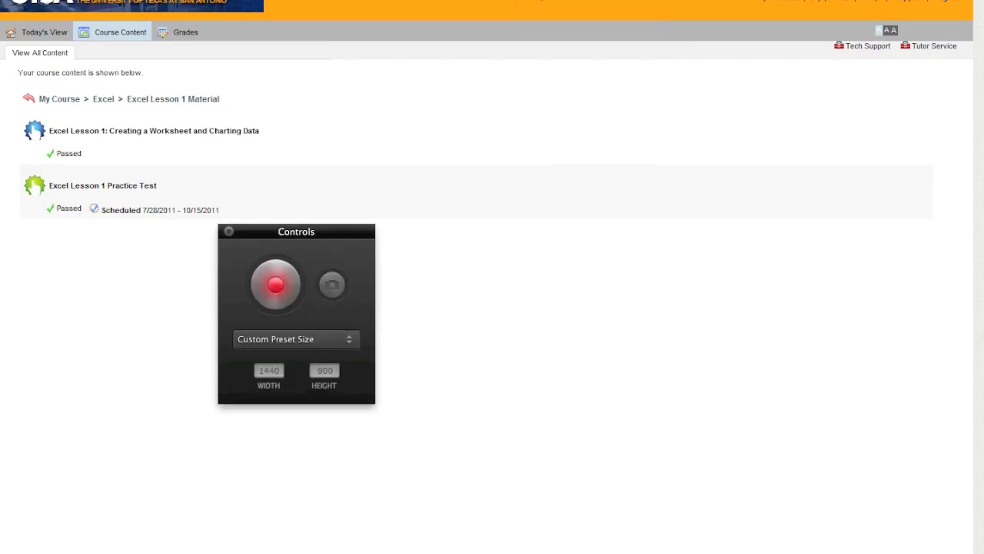